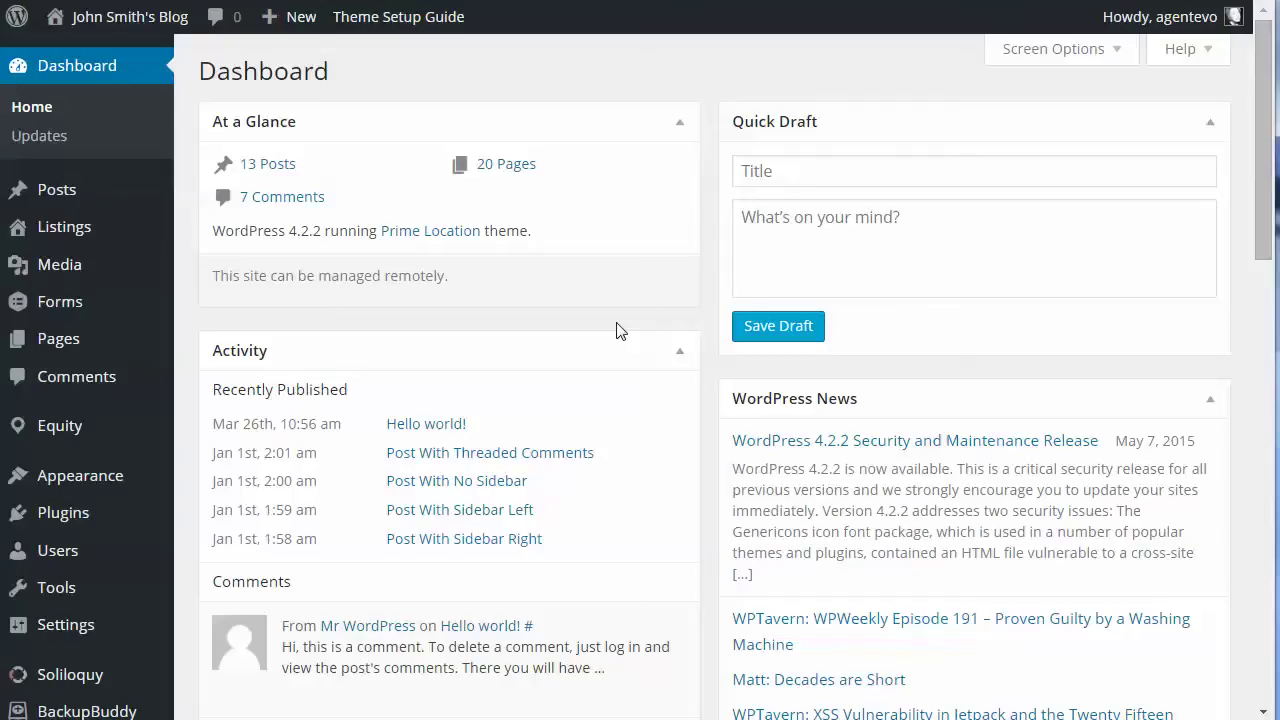
Find the Custom Sidebars plugin by WPMU DEV by searching new plugins for "custom sidebars", and install and activate it.
mouse_move(160, 512)
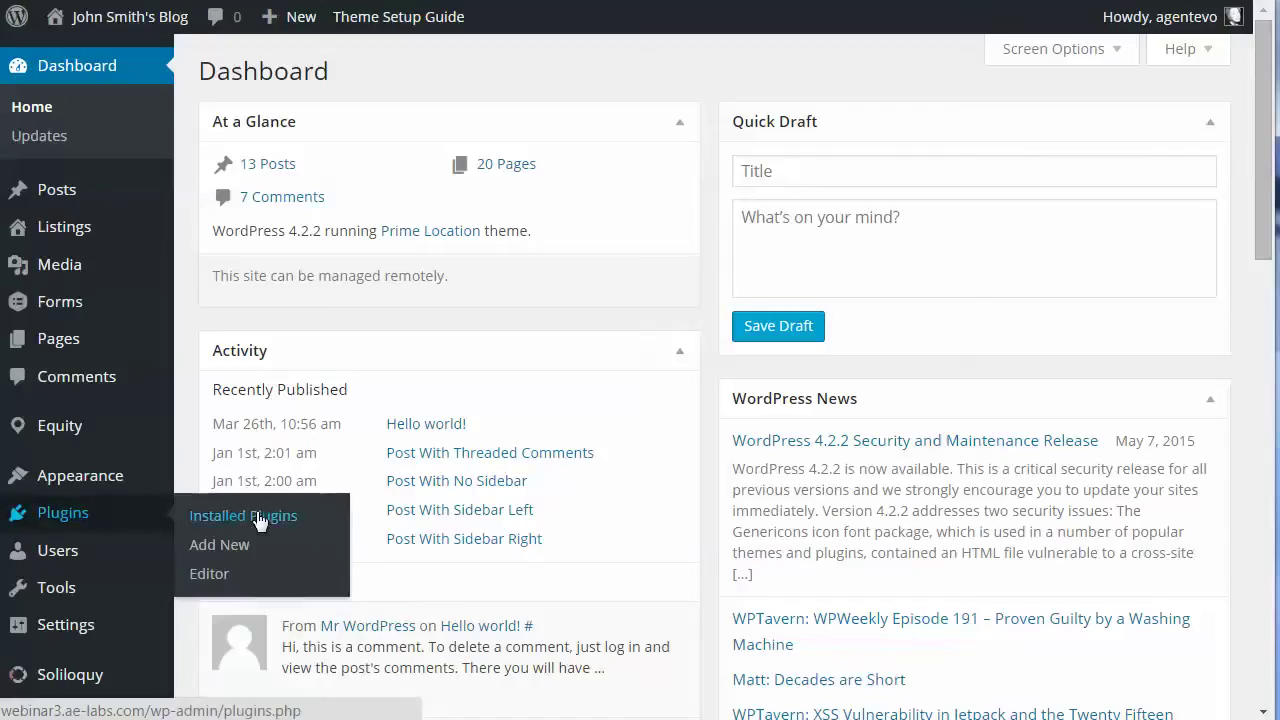
click(219, 548)
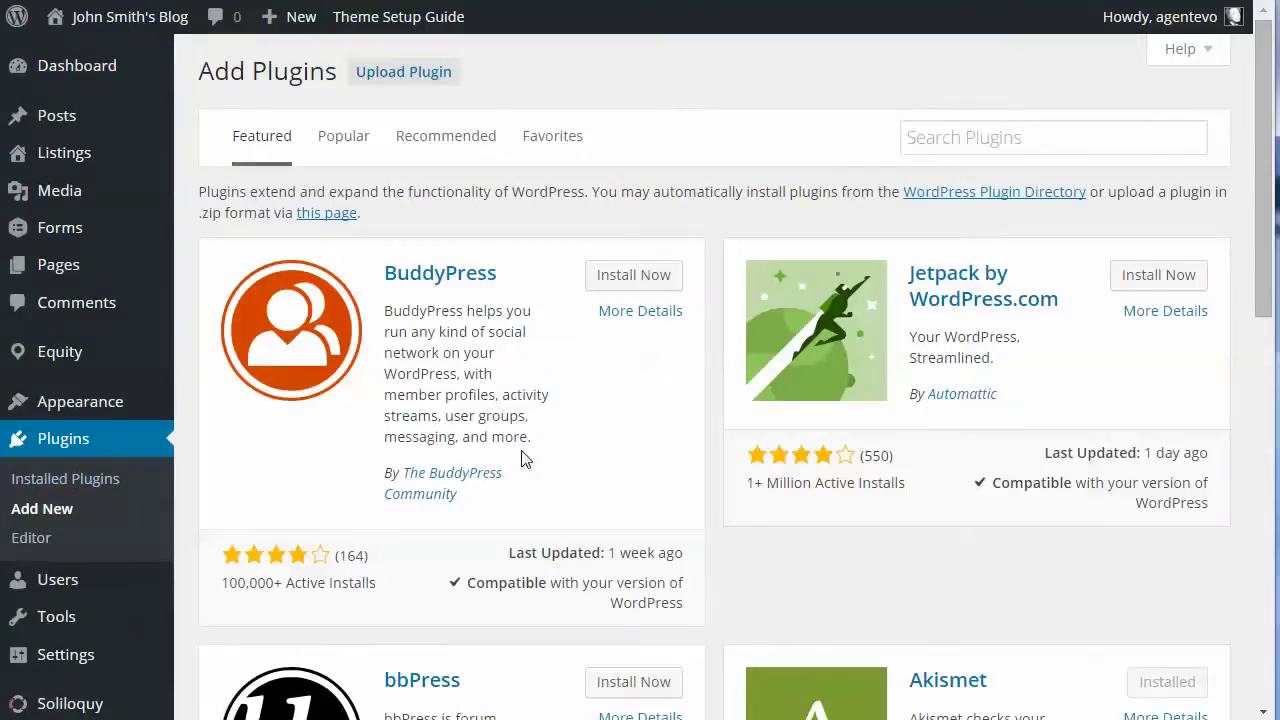
click(915, 137)
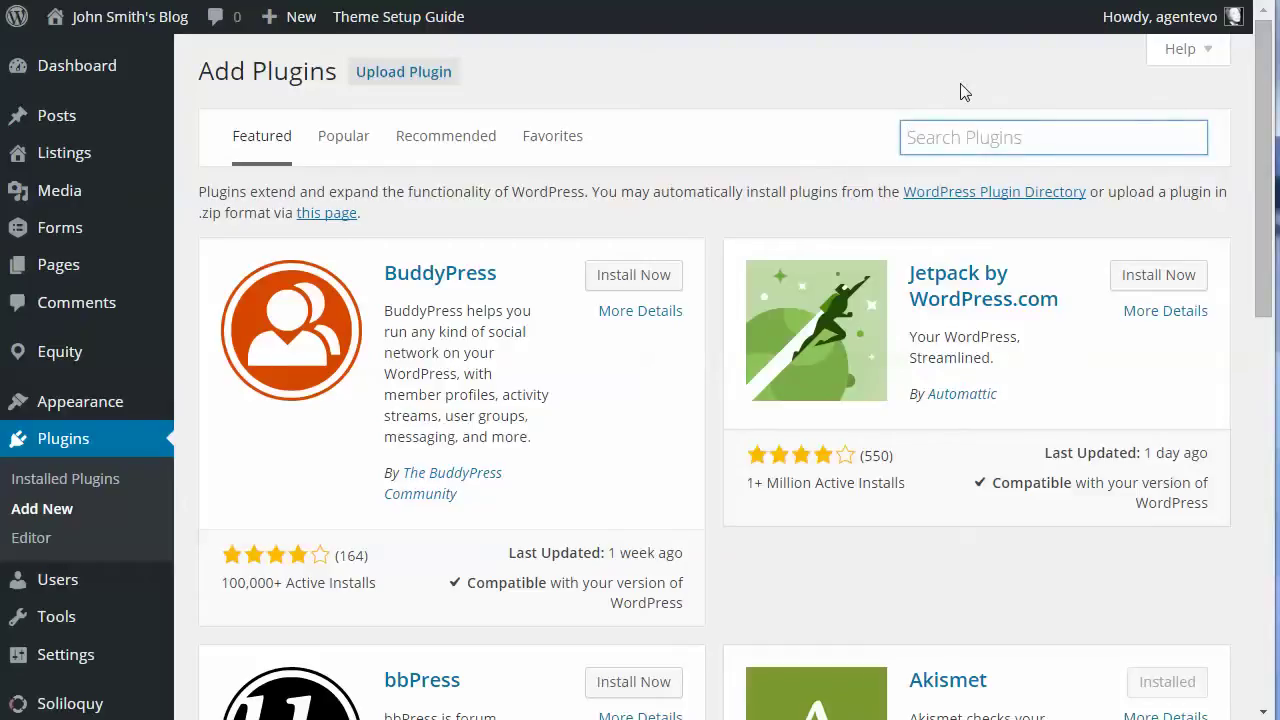
text(custom side)
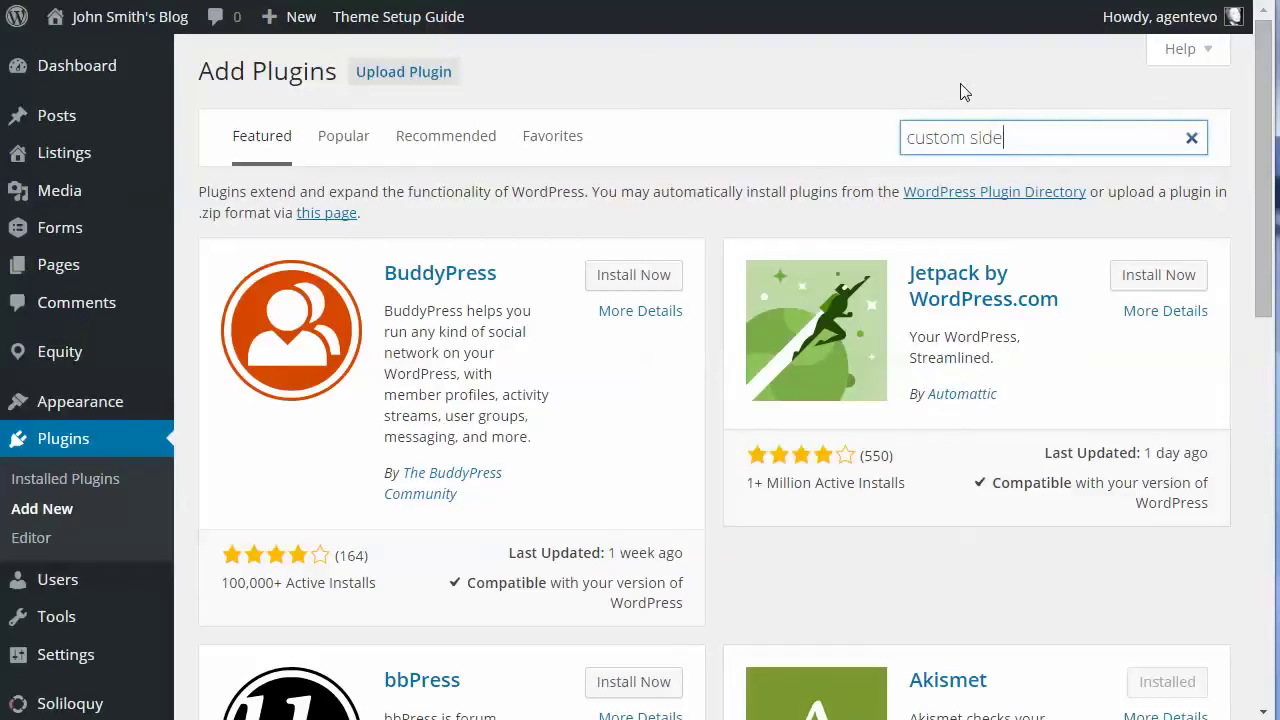
text(bars)
key(Return)
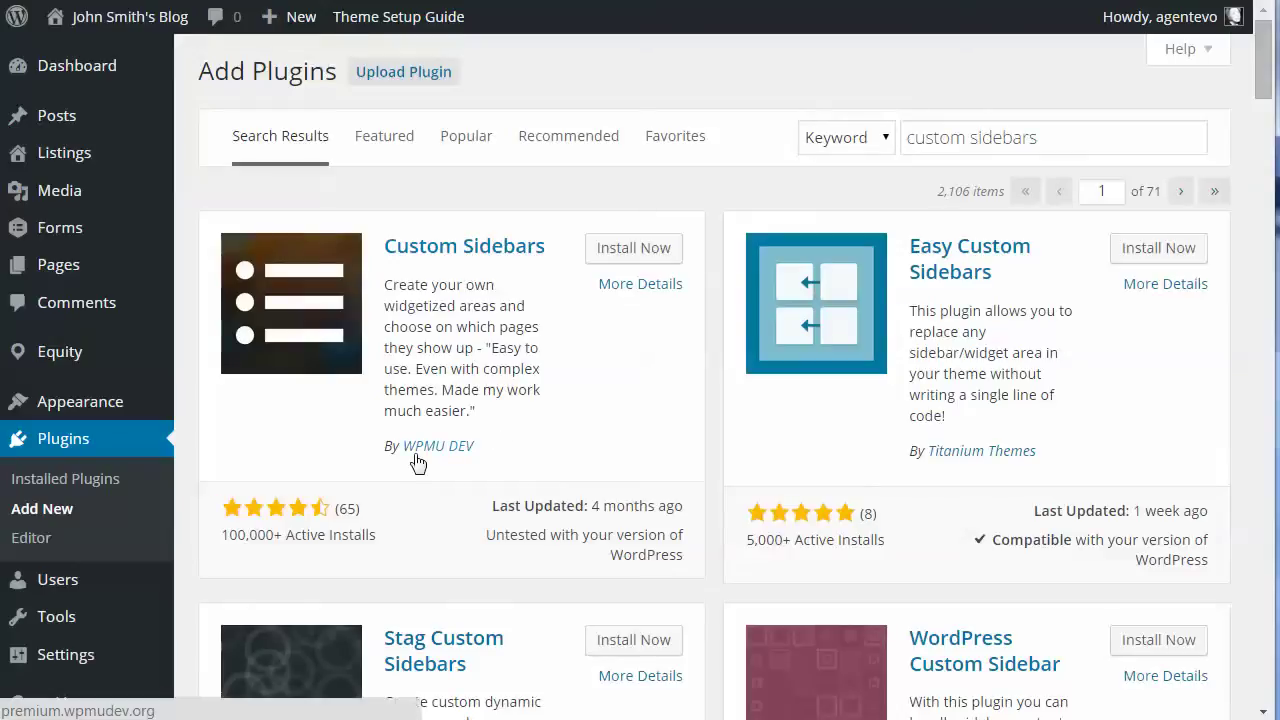
click(621, 258)
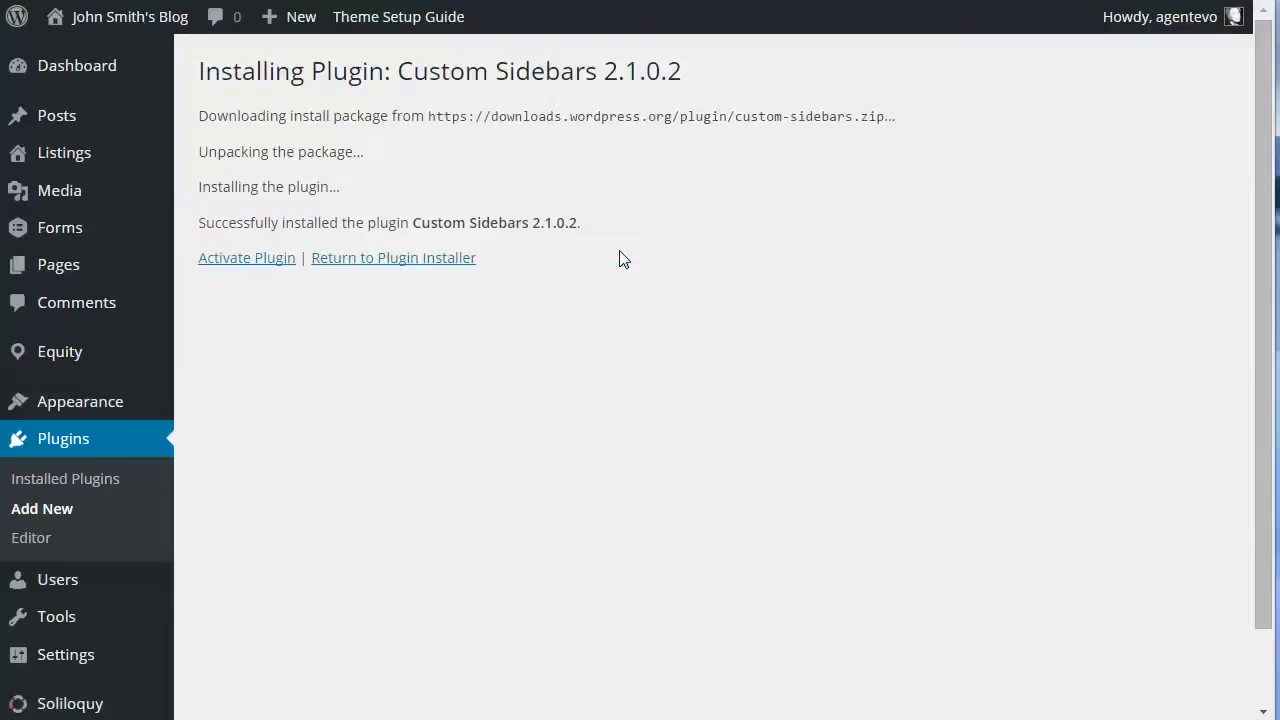
click(252, 266)
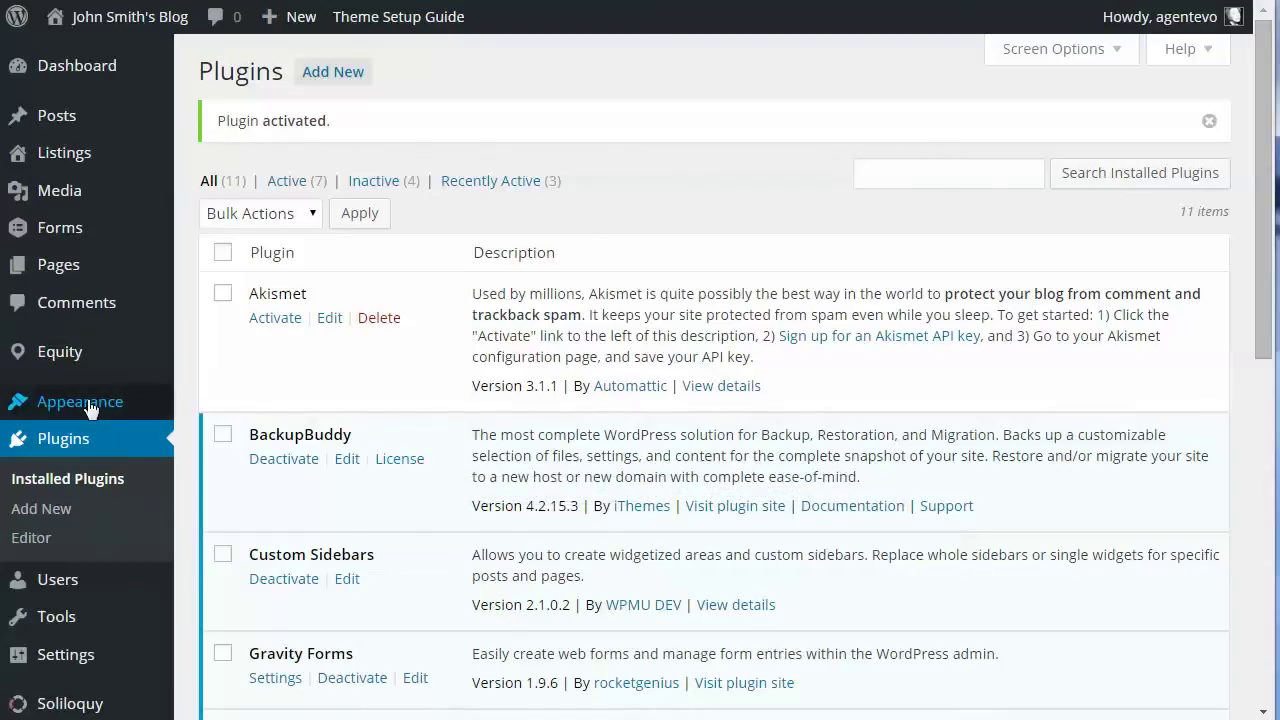
Open the site's widget management page and look through the list of theme sidebars.
mouse_move(89, 405)
click(216, 462)
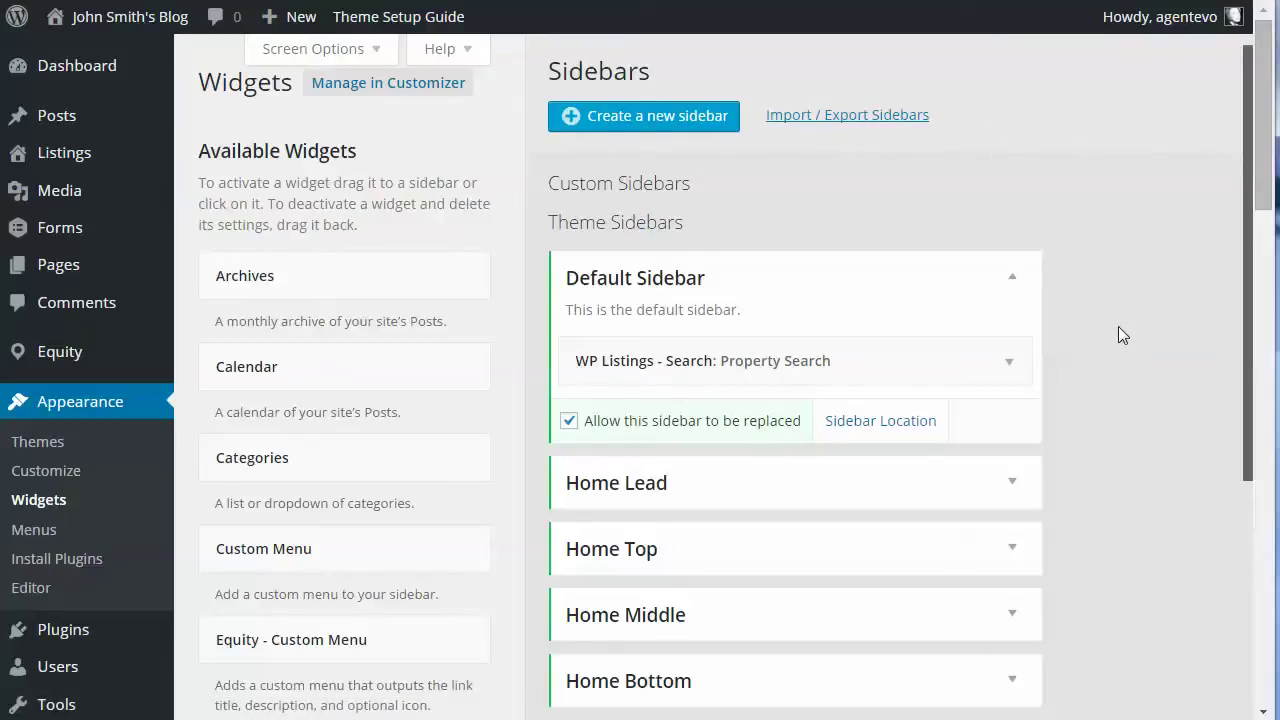
scroll(1118, 326, down, 4)
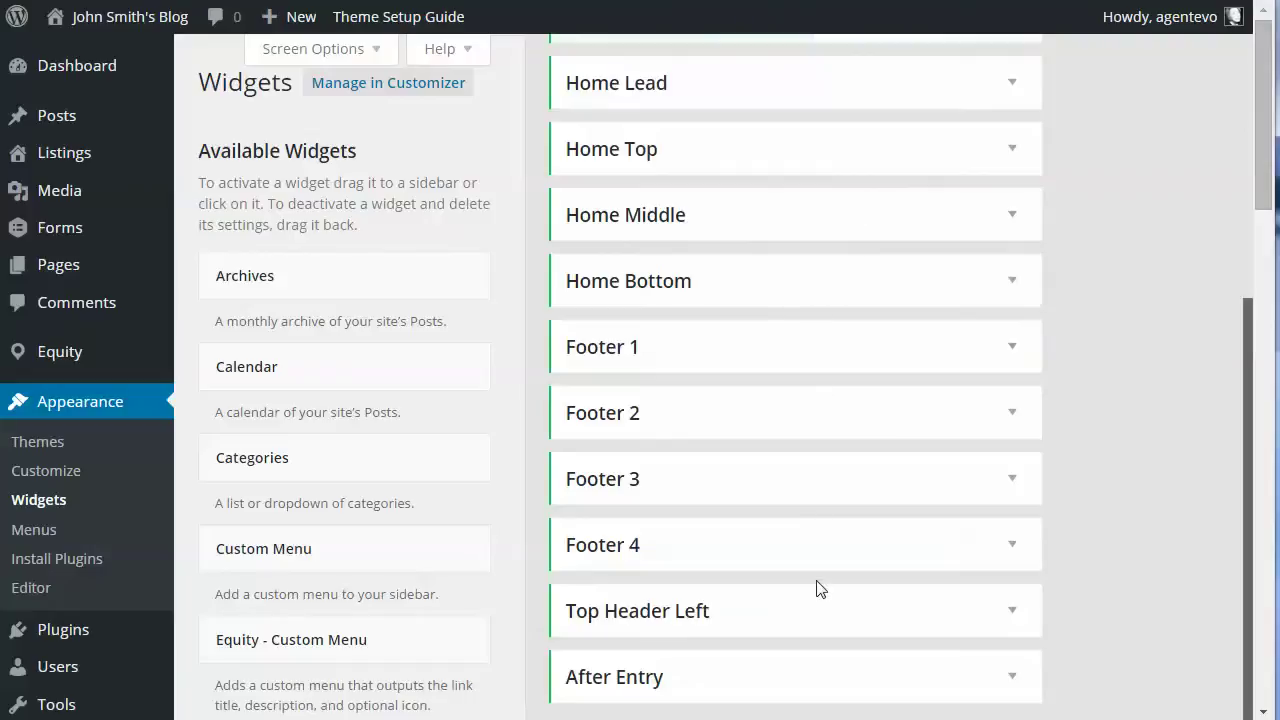
scroll(832, 569, up, 4)
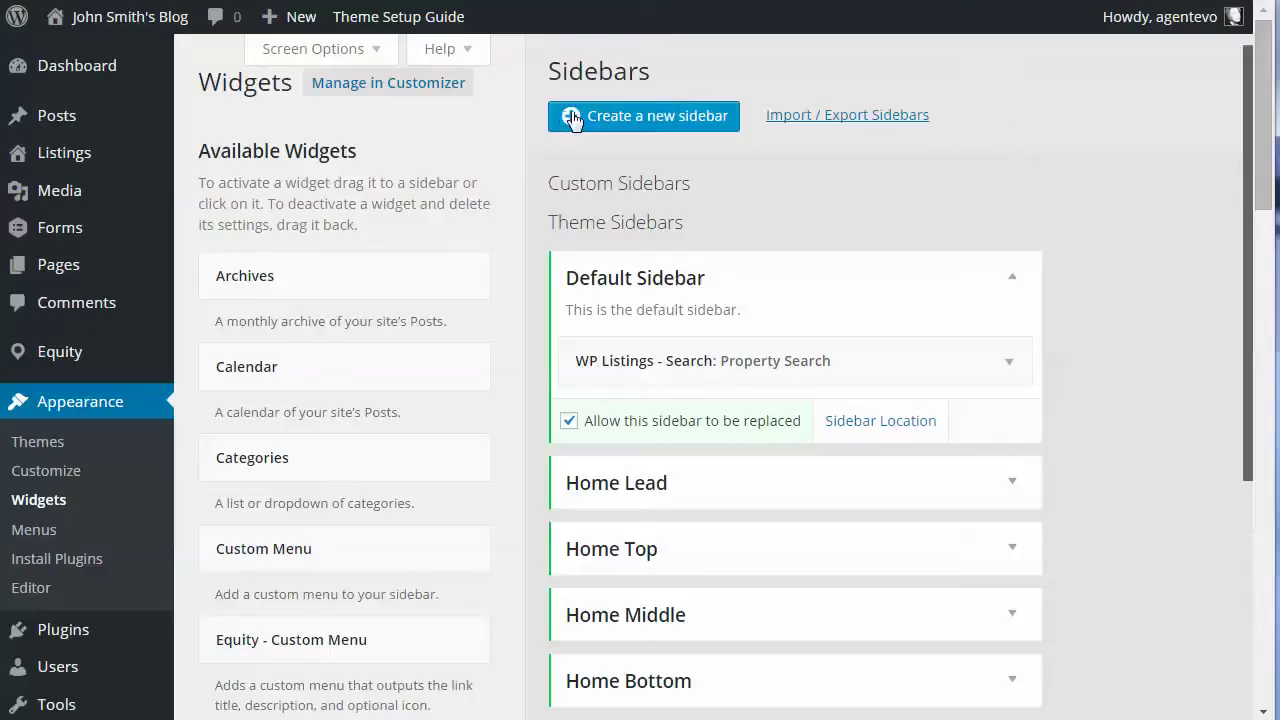
click(676, 118)
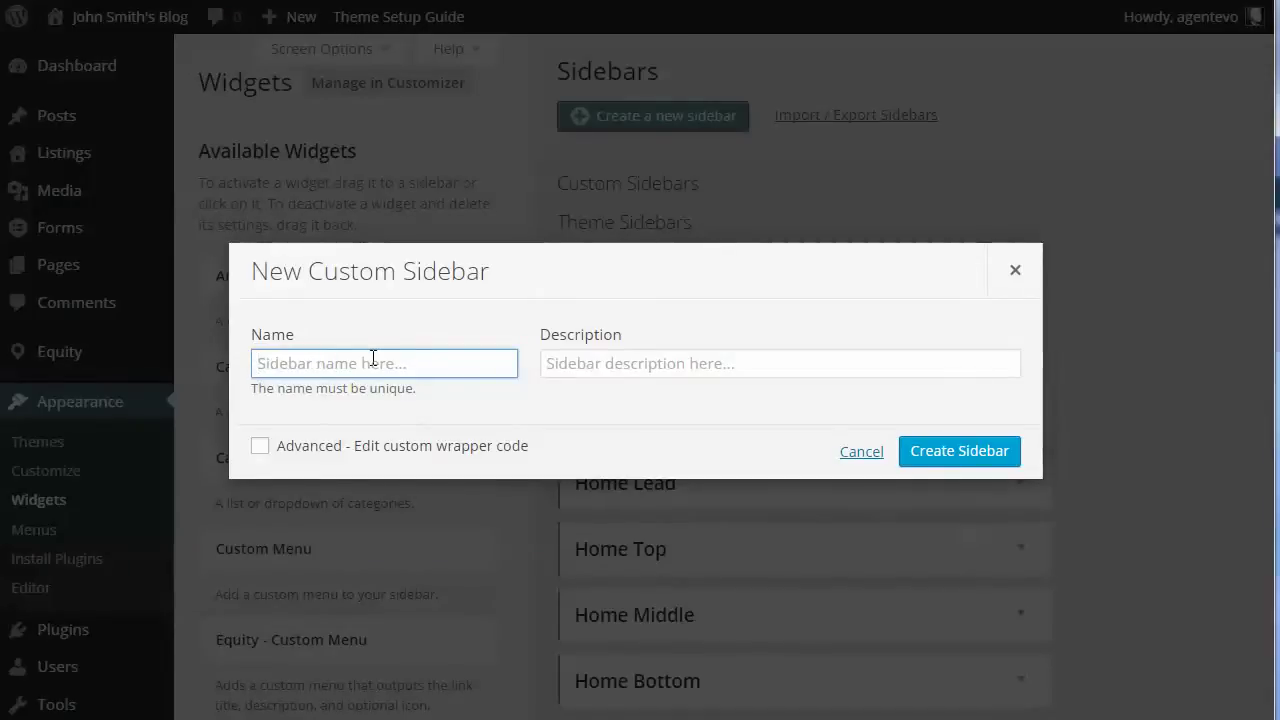
text(Buyers Sidebar)
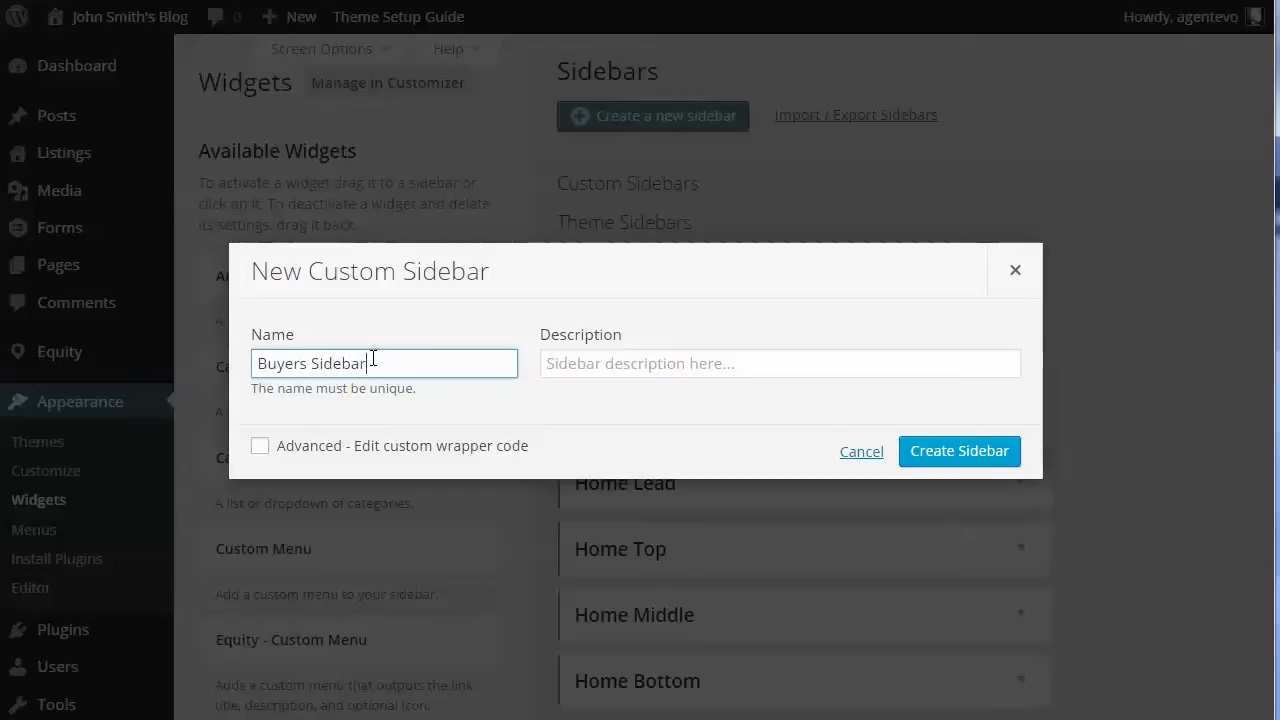
click(612, 367)
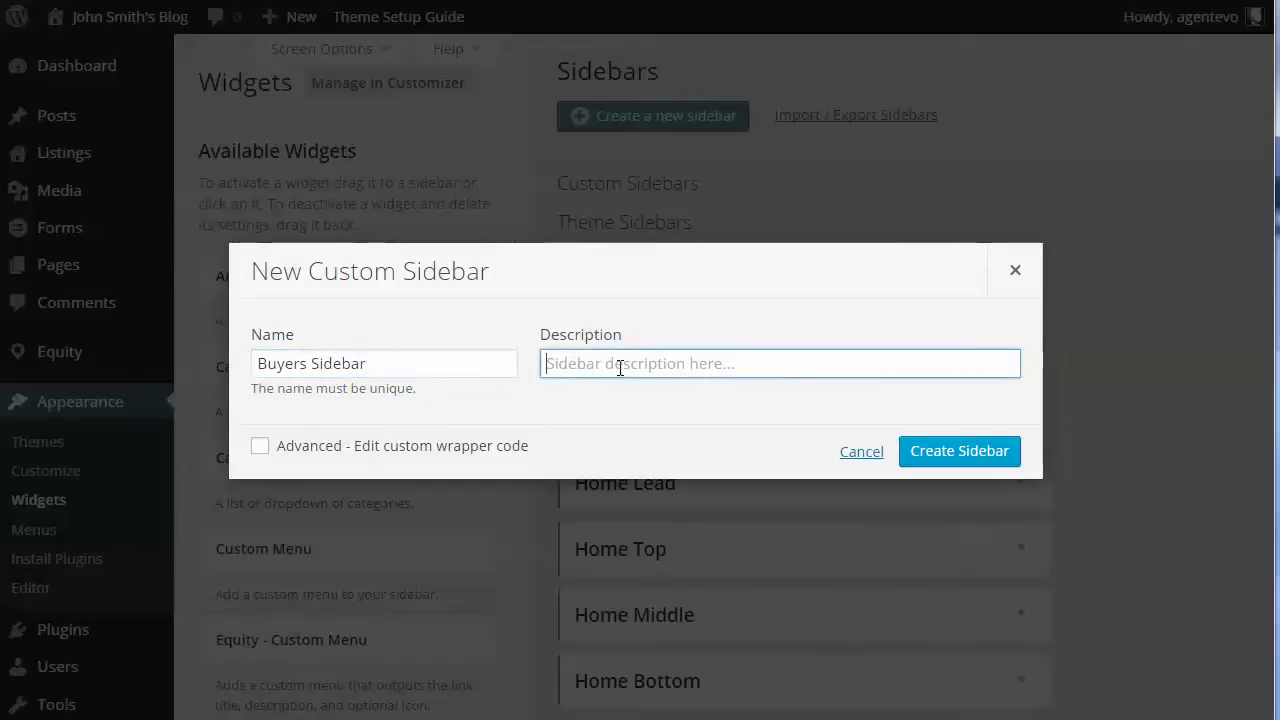
text(Sid)
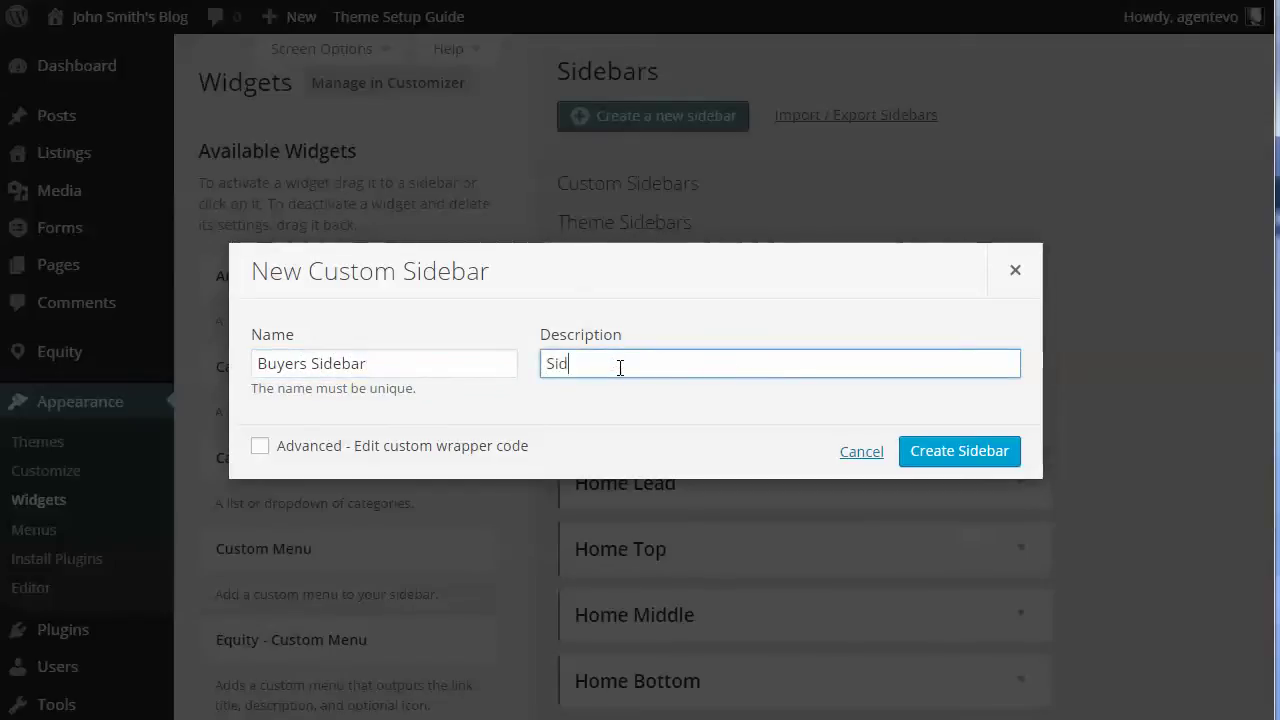
text(ebar for Buyers Page)
click(261, 447)
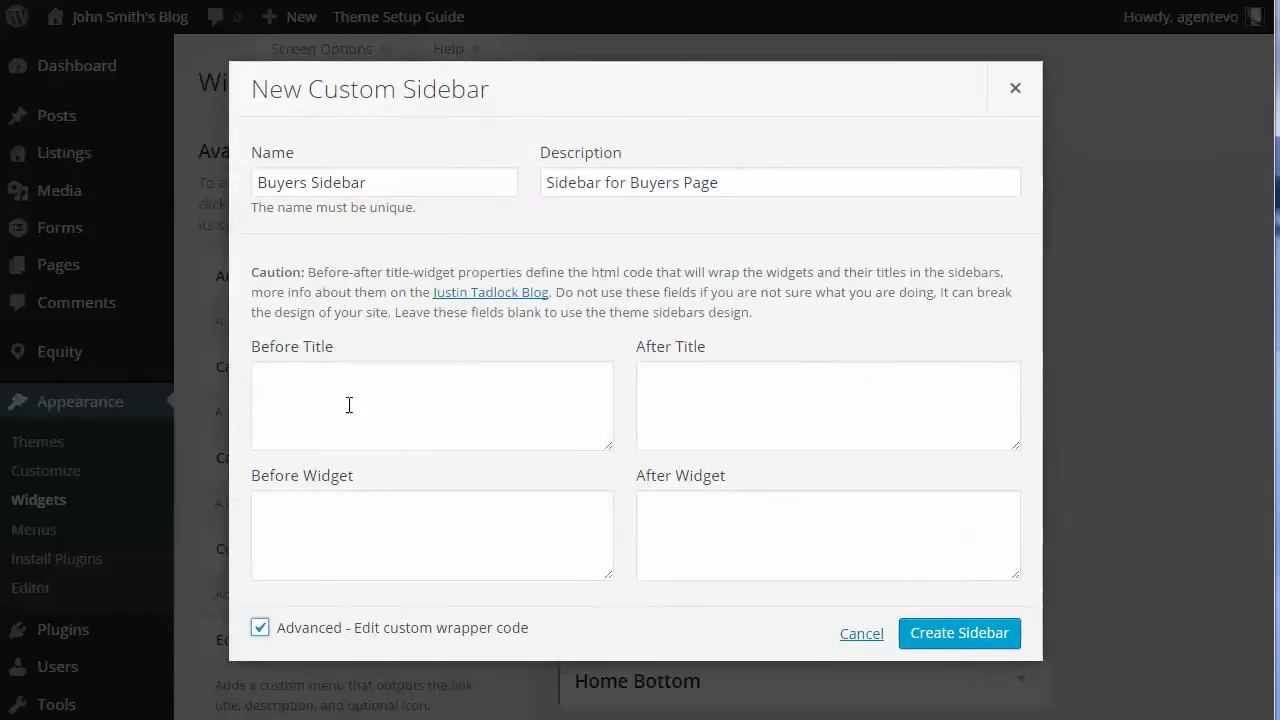
click(450, 398)
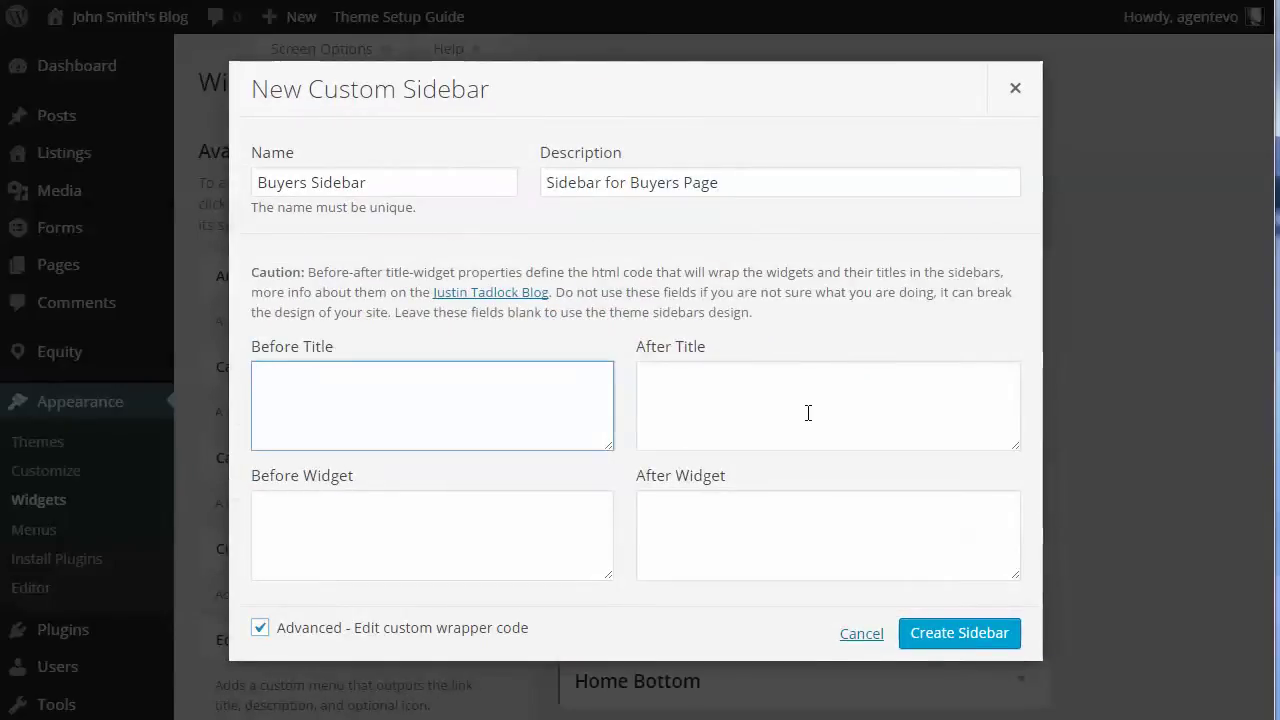
click(706, 382)
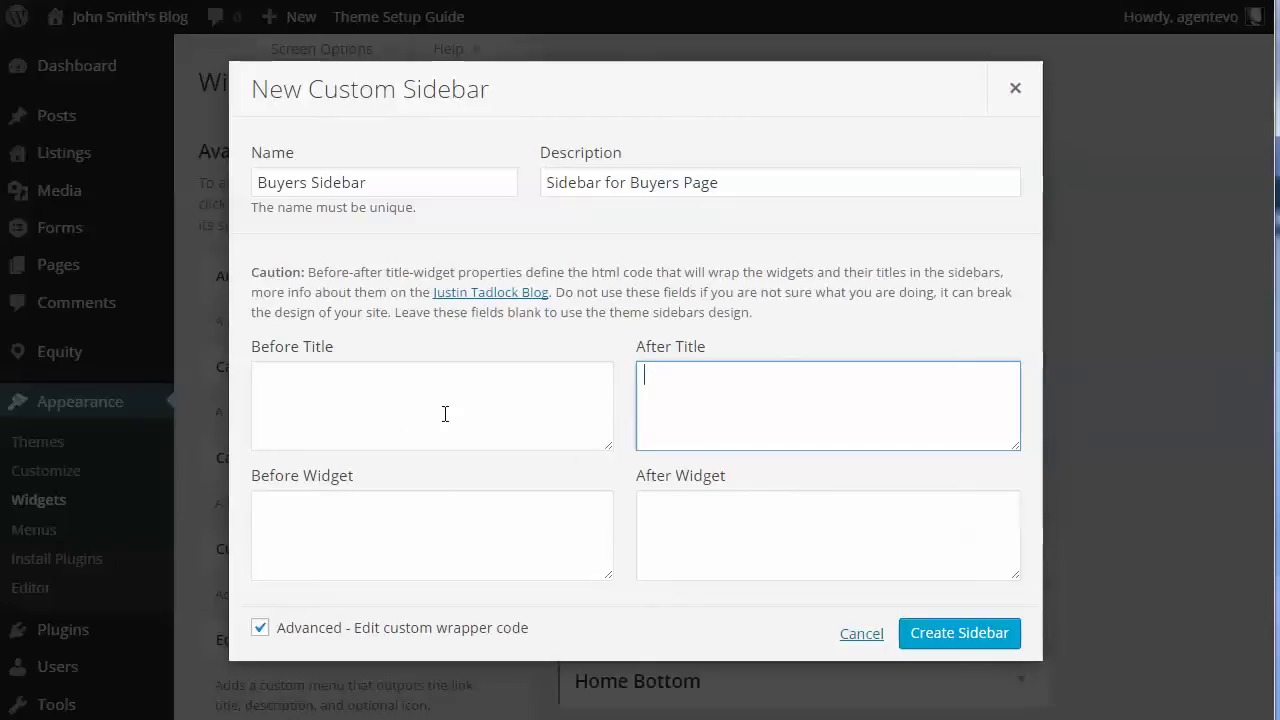
click(855, 640)
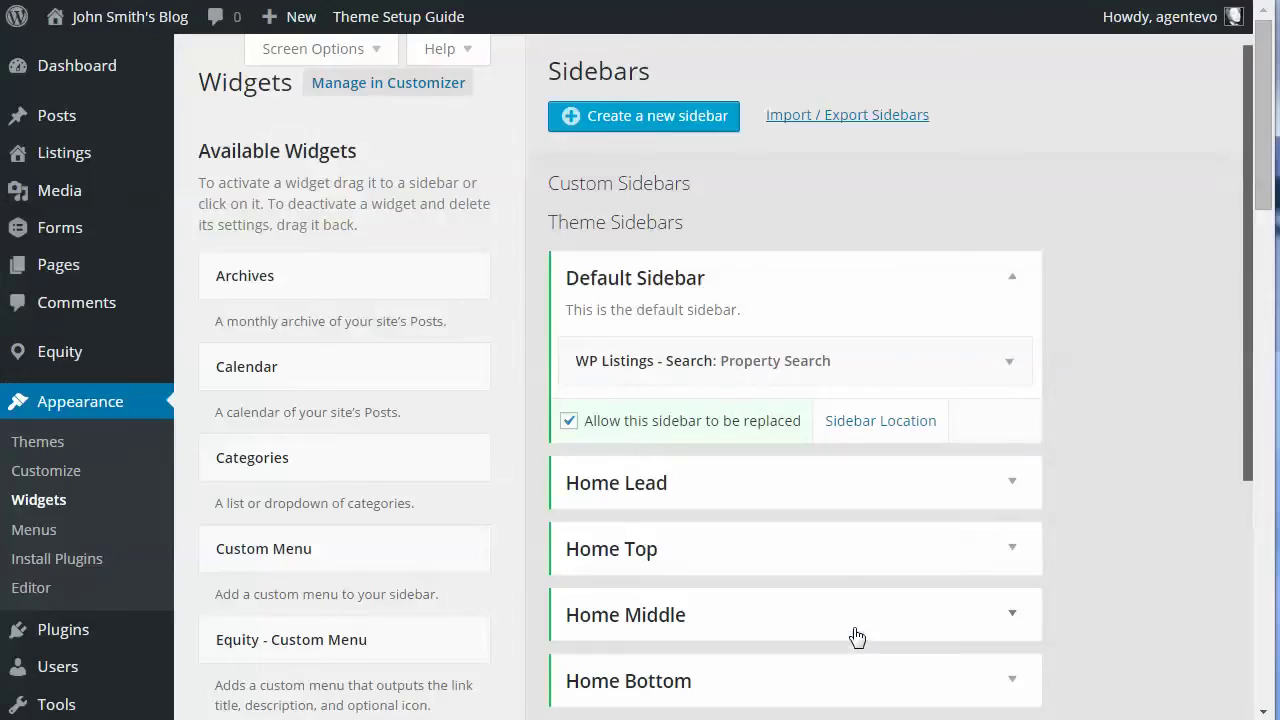
Create a custom sidebar named "Buyers Sidebar" with the description "Sidebar for Buyers Page".
click(644, 116)
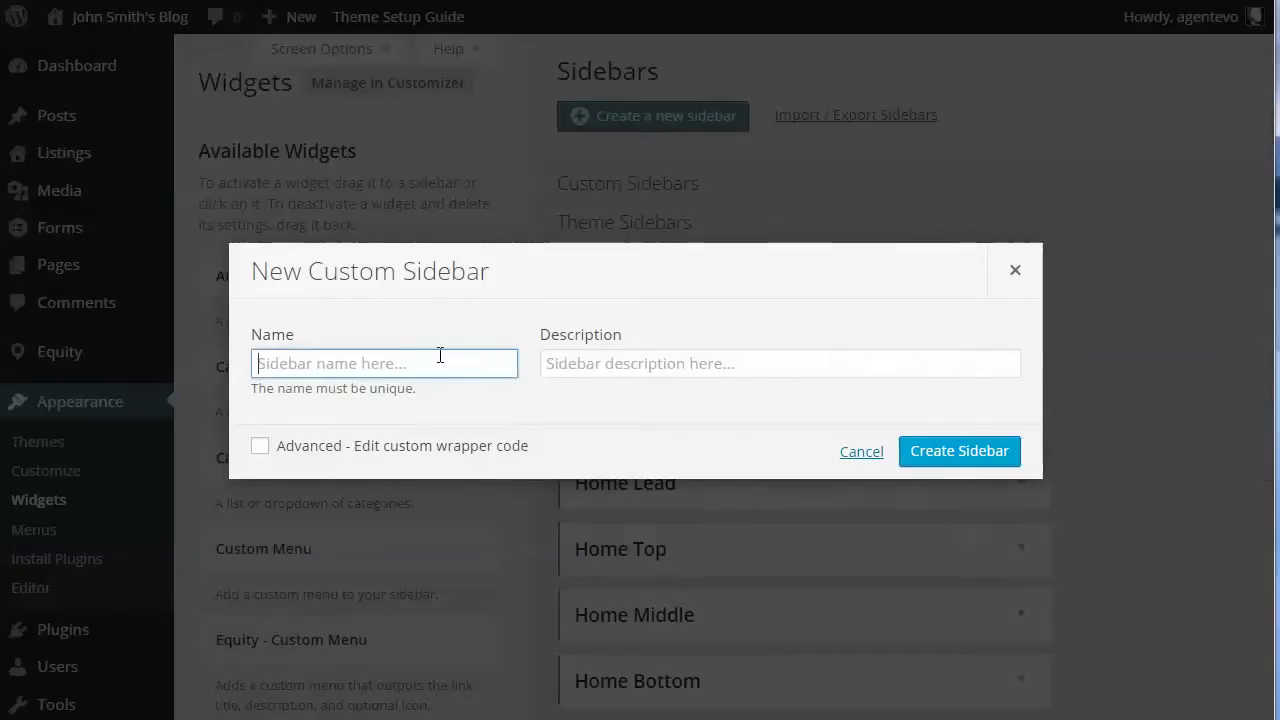
text(Buyers)
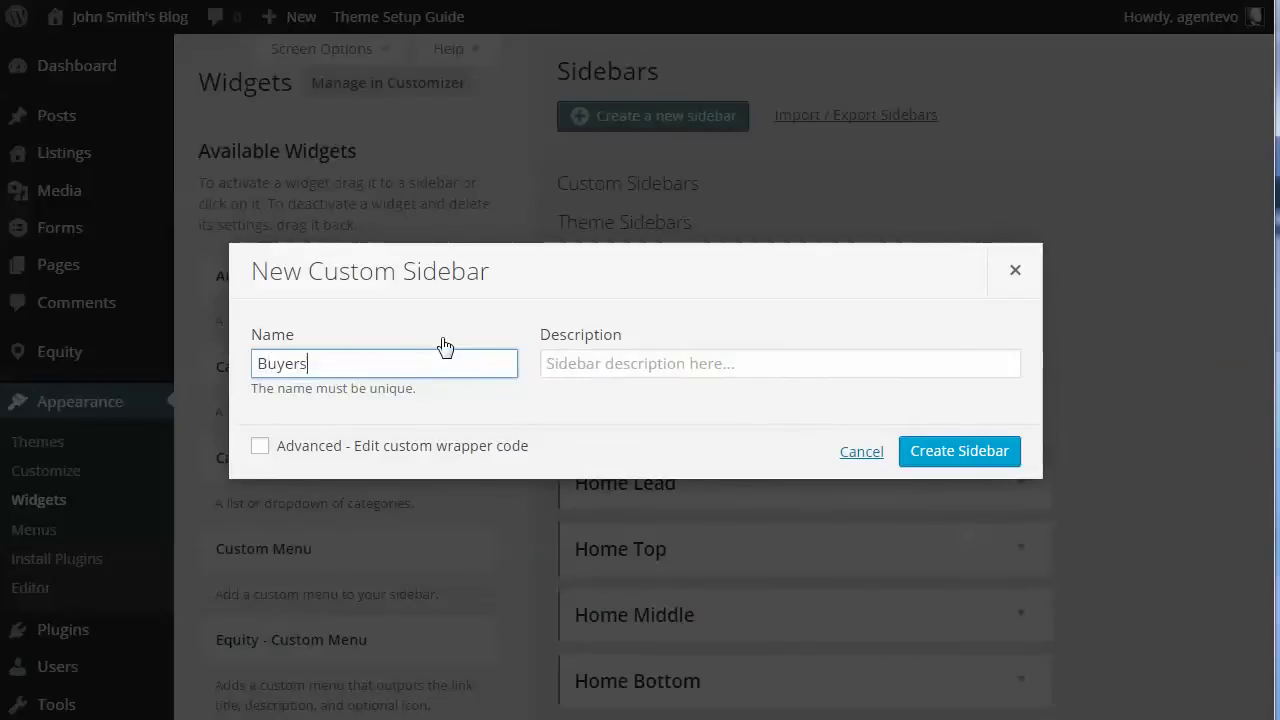
text( Sidebar)
click(557, 354)
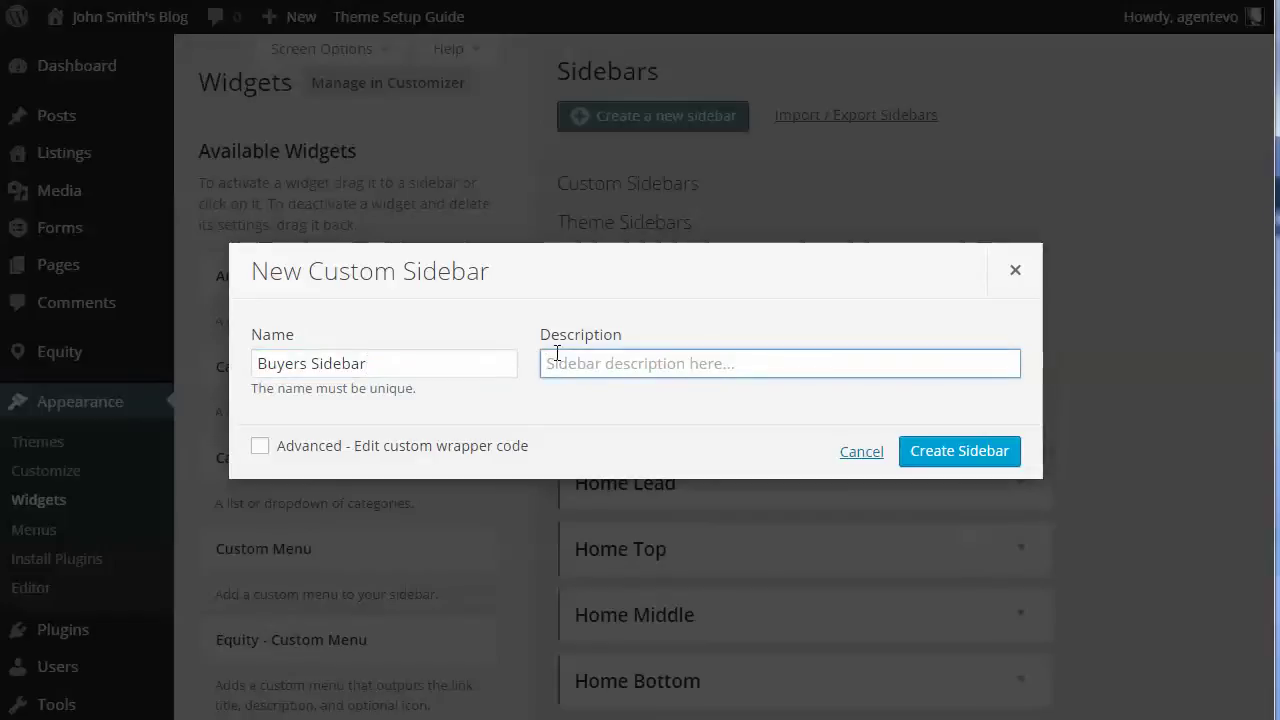
text(Sidebar for )
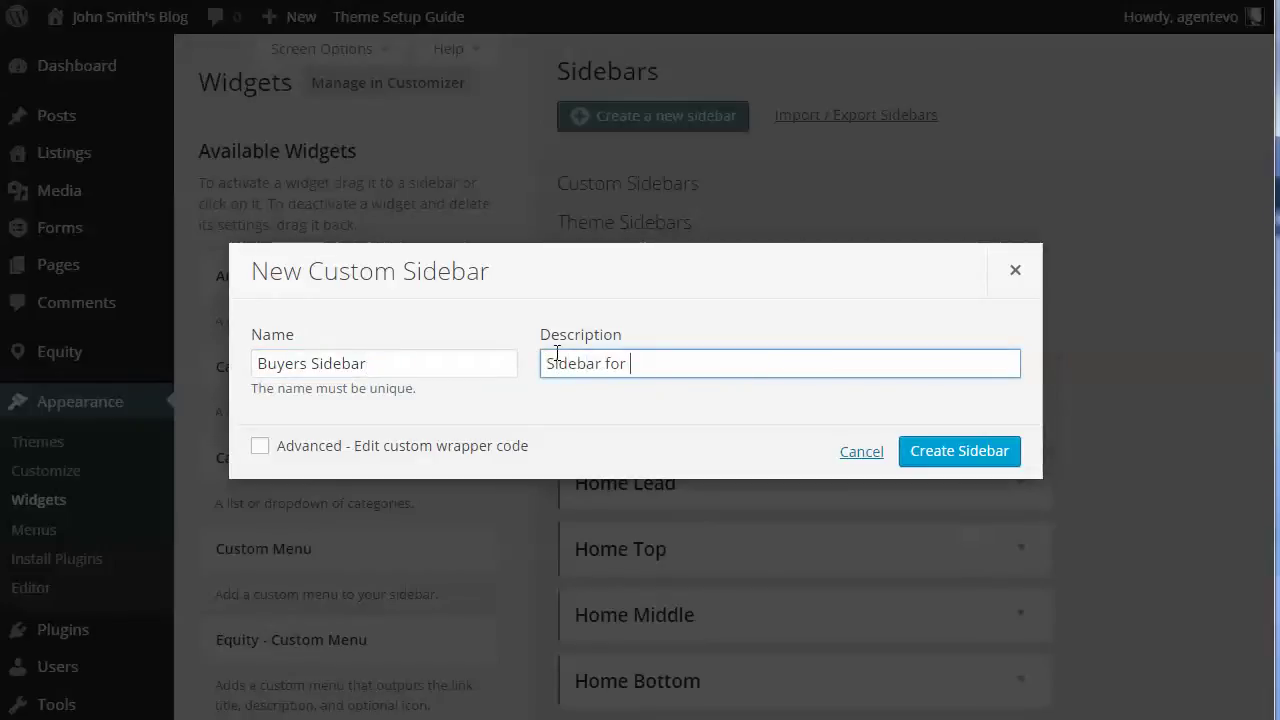
text(Buyers Page)
click(962, 451)
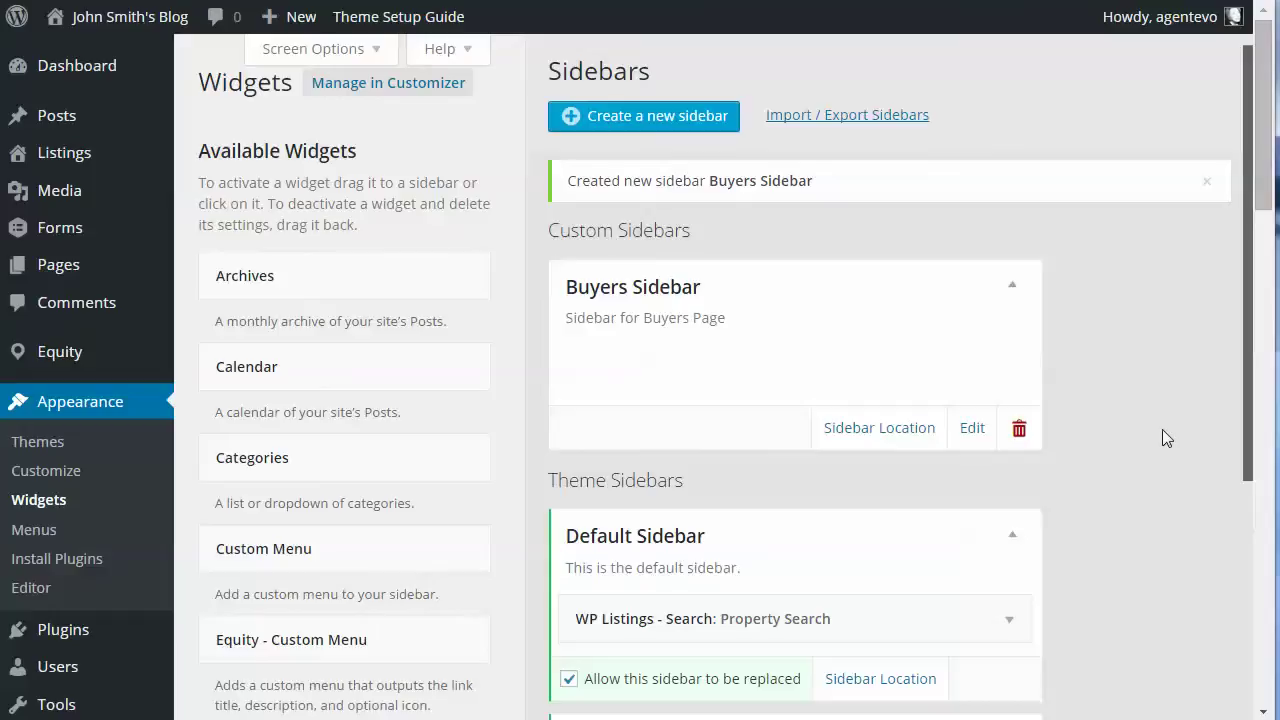
Add a Text widget to the Buyers Sidebar and start editing its content.
scroll(1162, 438, down, 4)
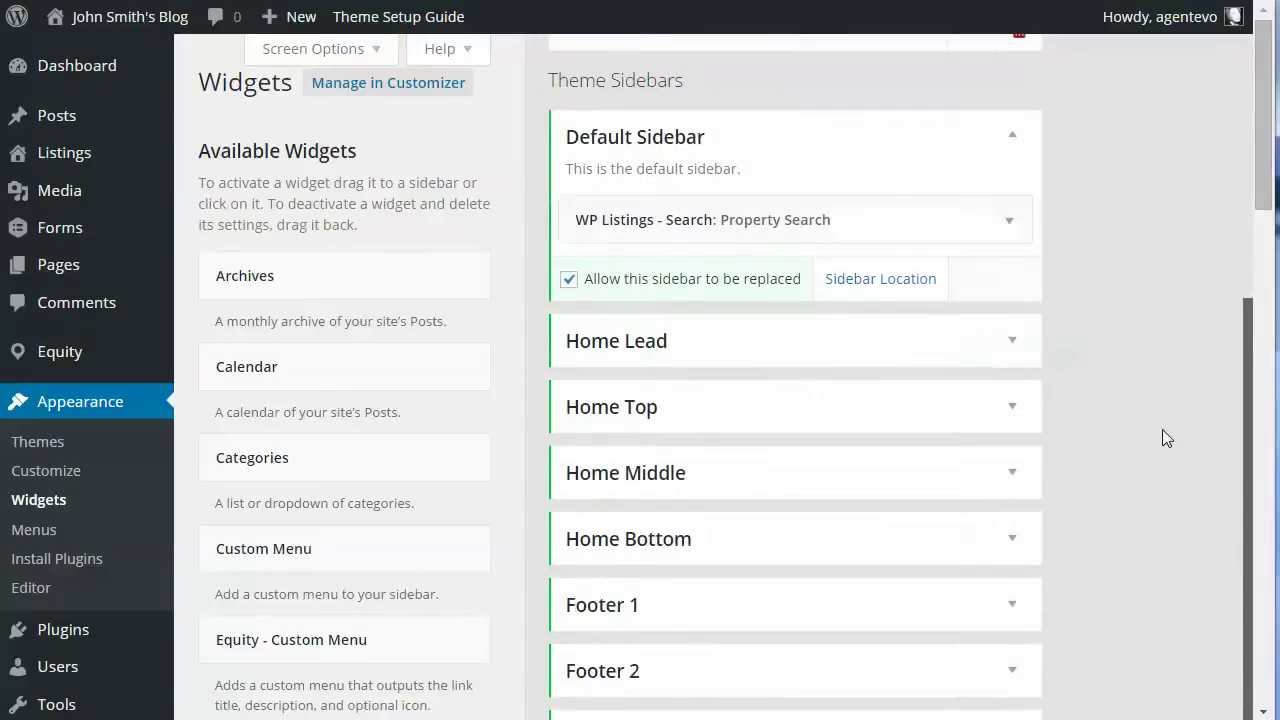
scroll(400, 583, down, 4)
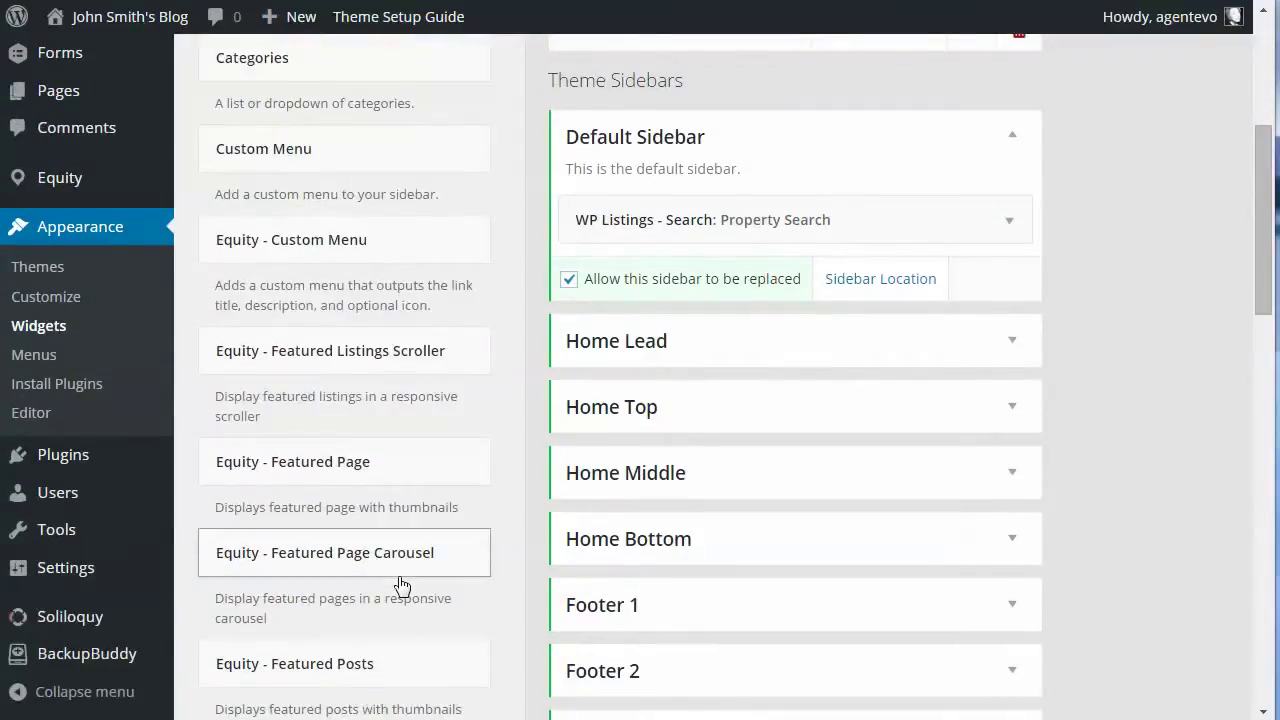
scroll(401, 584, down, 10)
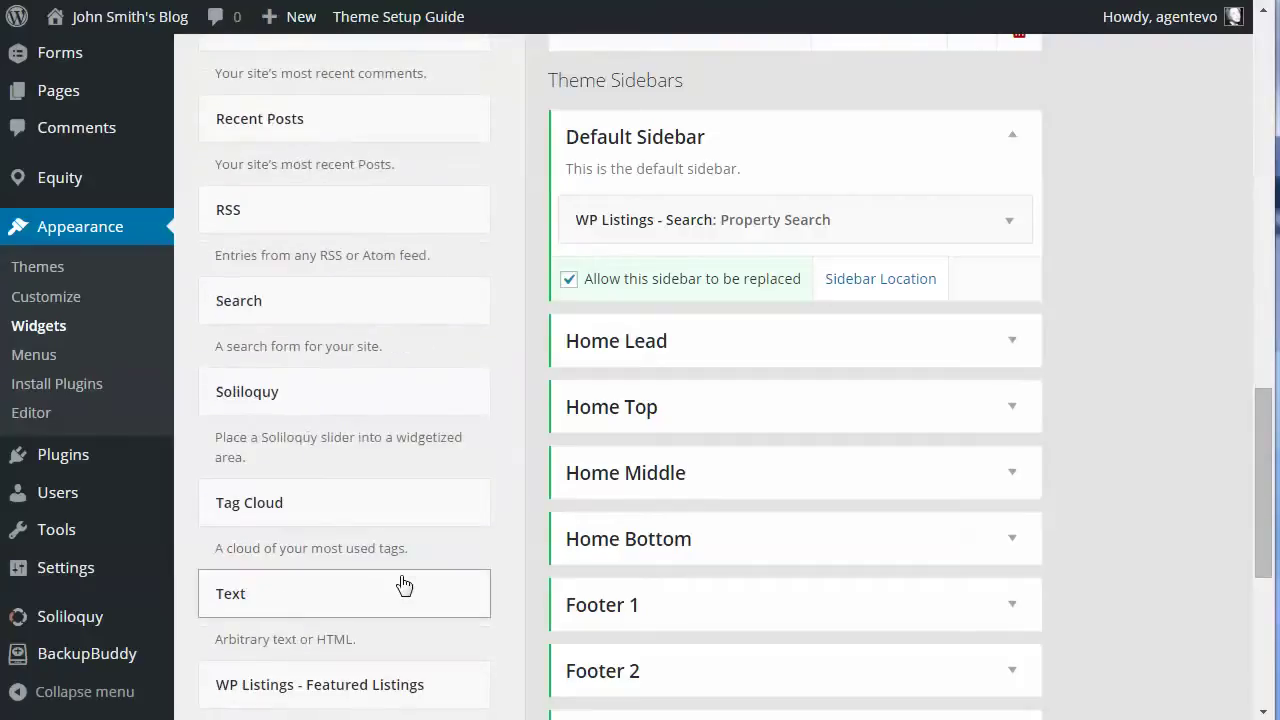
drag(329, 594, 958, 82)
scroll(1139, 183, up, 6)
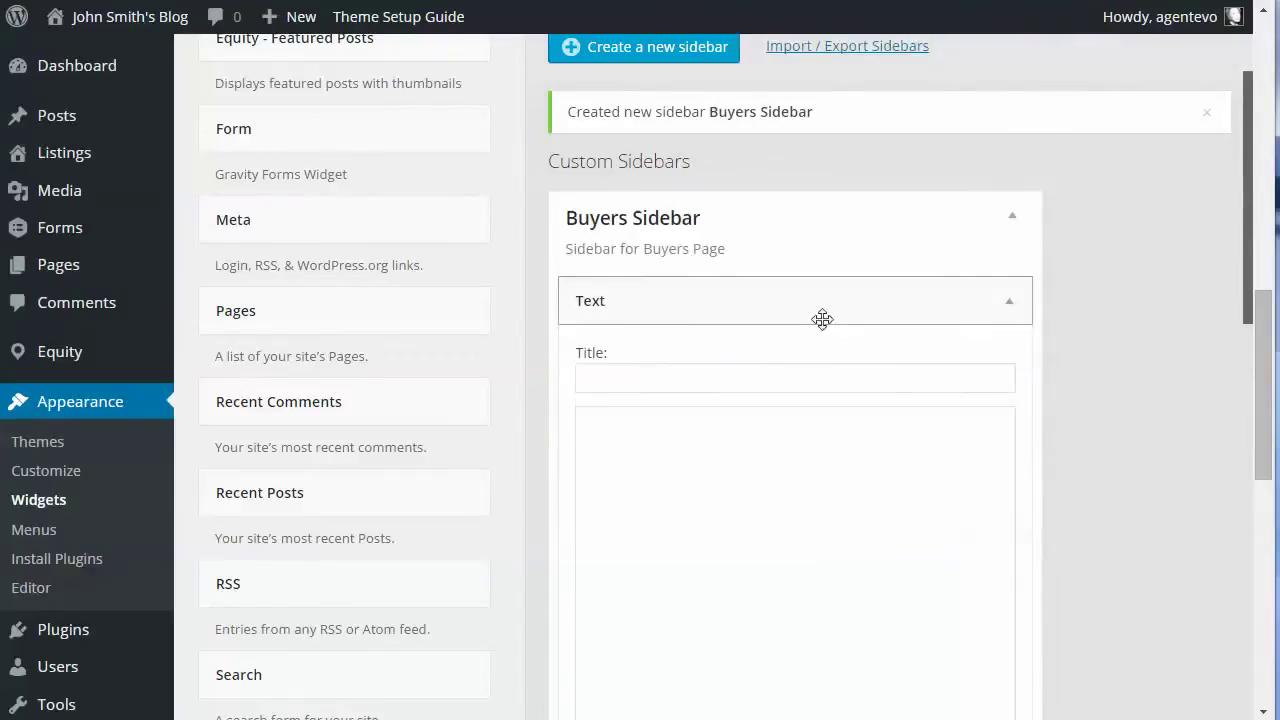
click(655, 440)
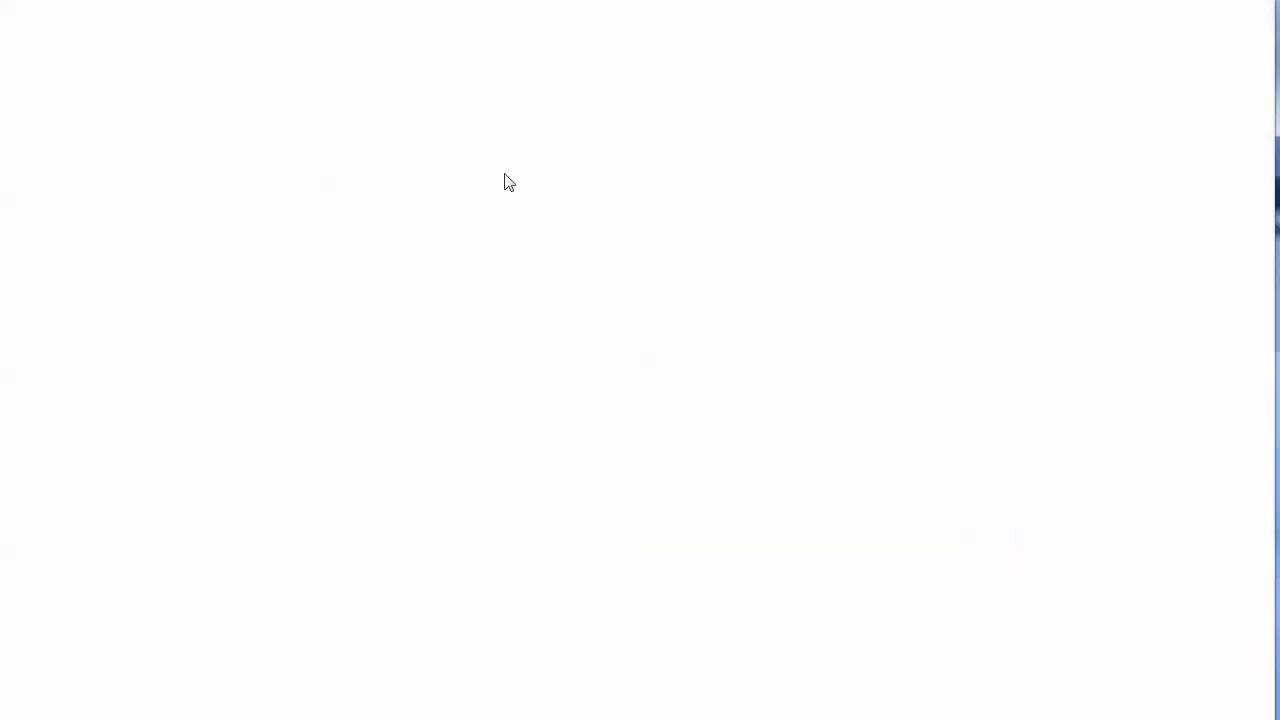
In a new browser page, open the Prime Location theme demo's "Shortcodes – Content" page and locate the button shortcode examples.
text(p)
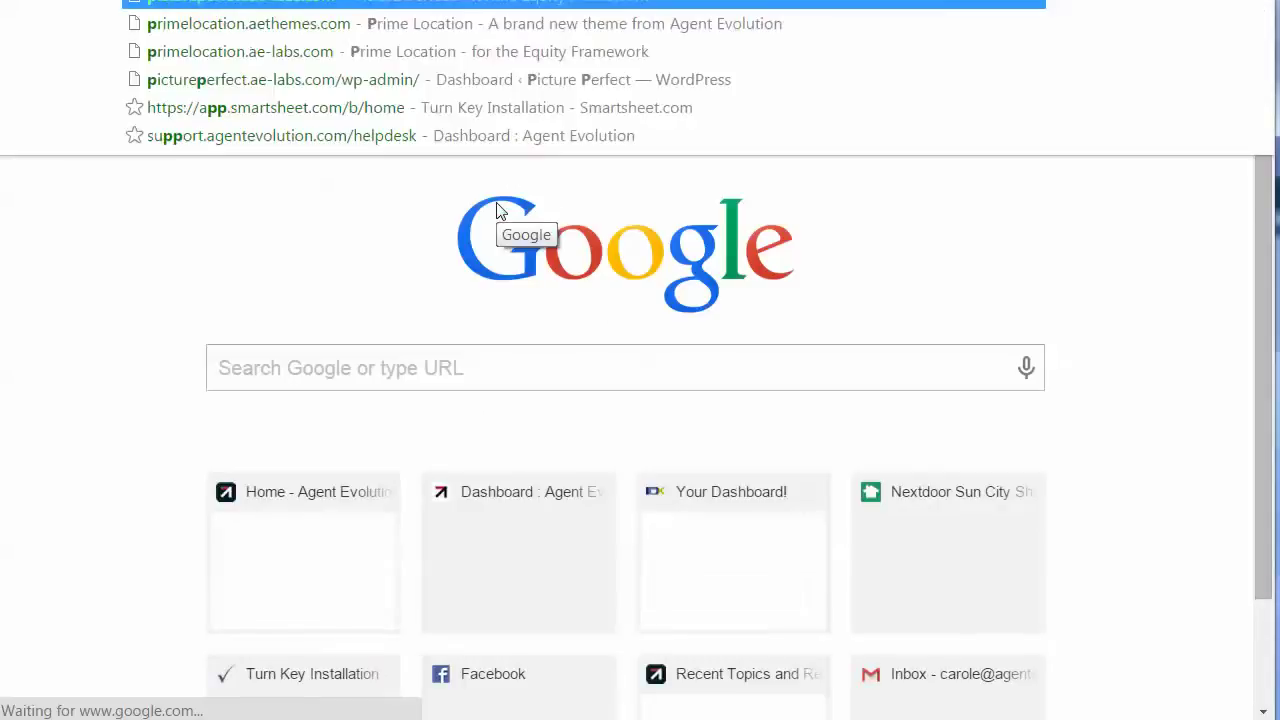
text(rime)
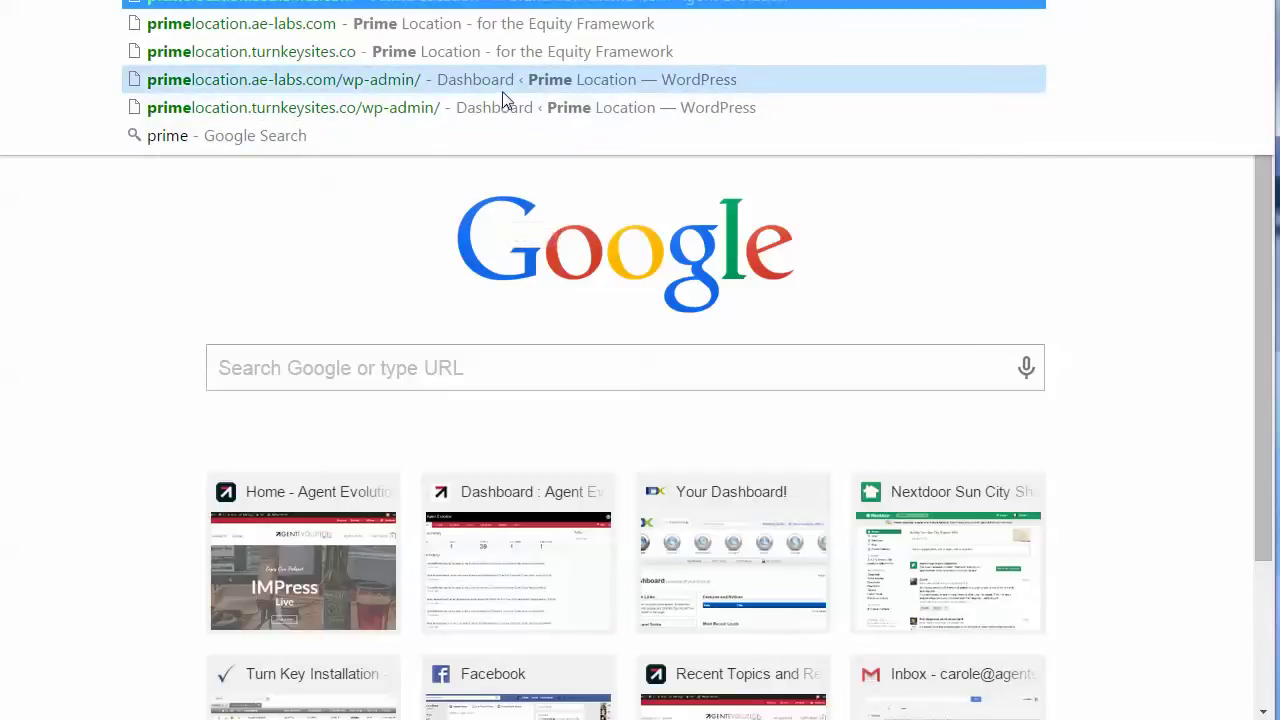
click(550, 8)
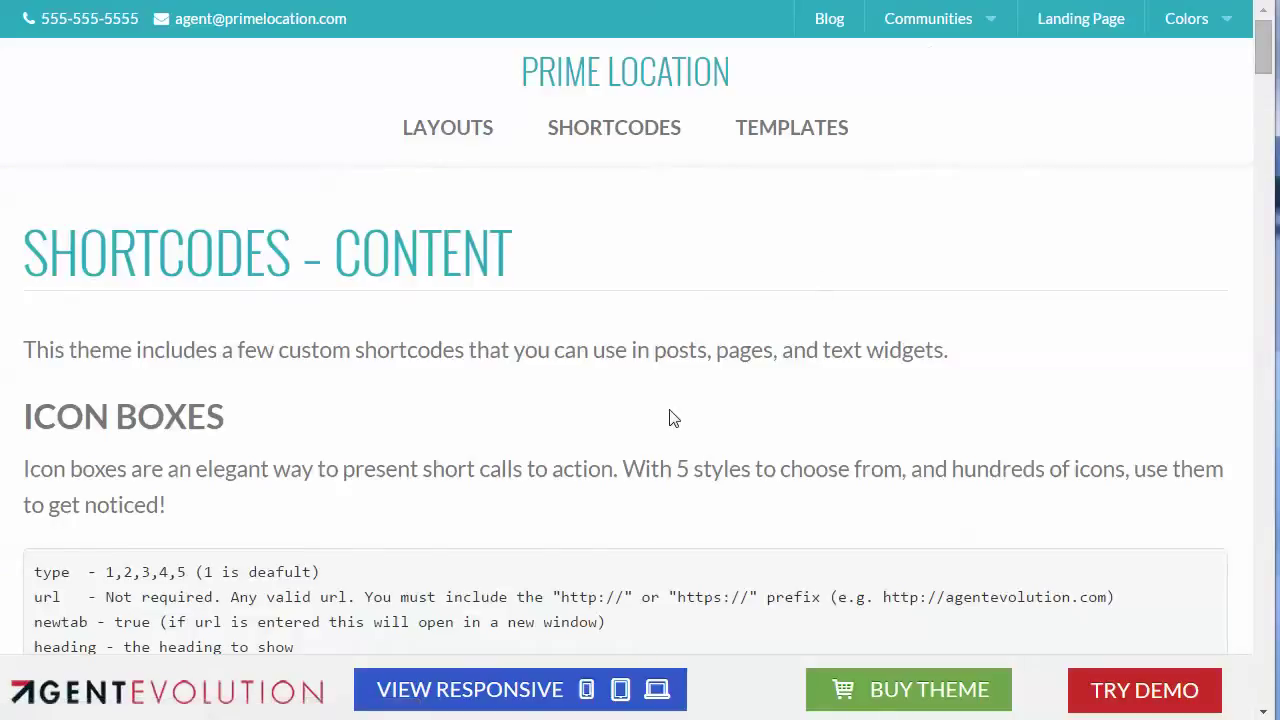
scroll(670, 418, down, 20)
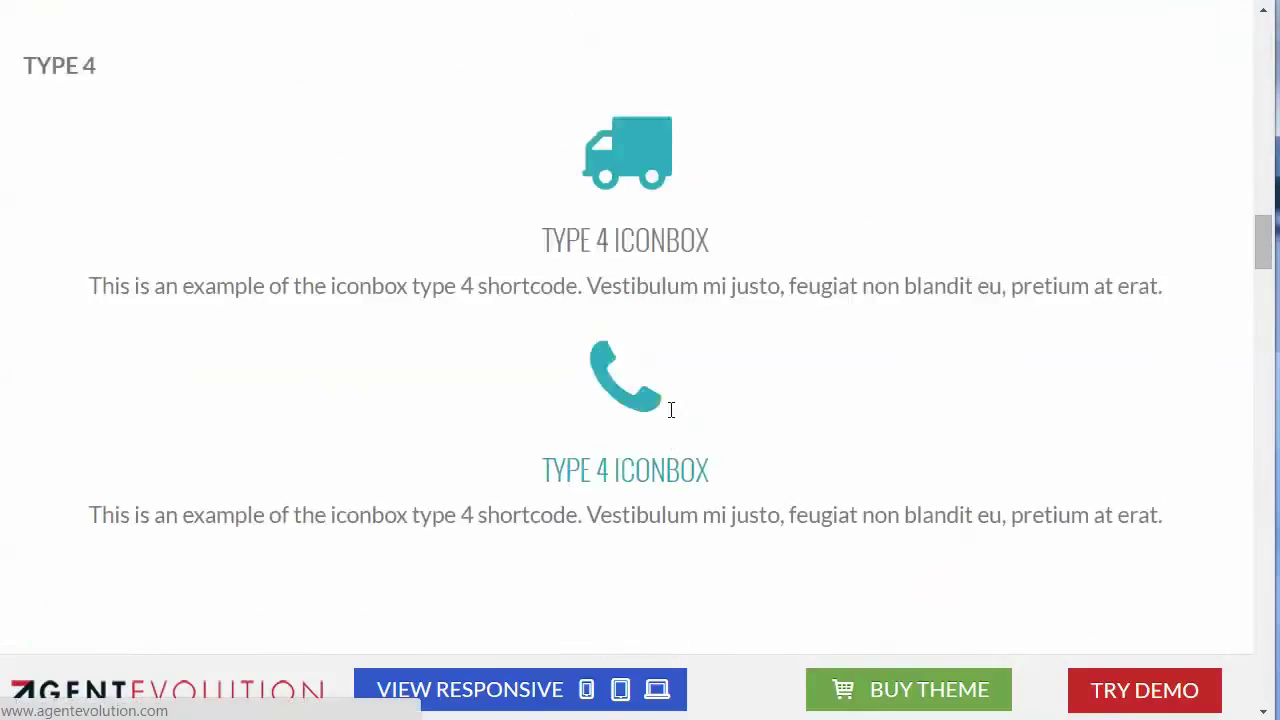
scroll(670, 410, down, 20)
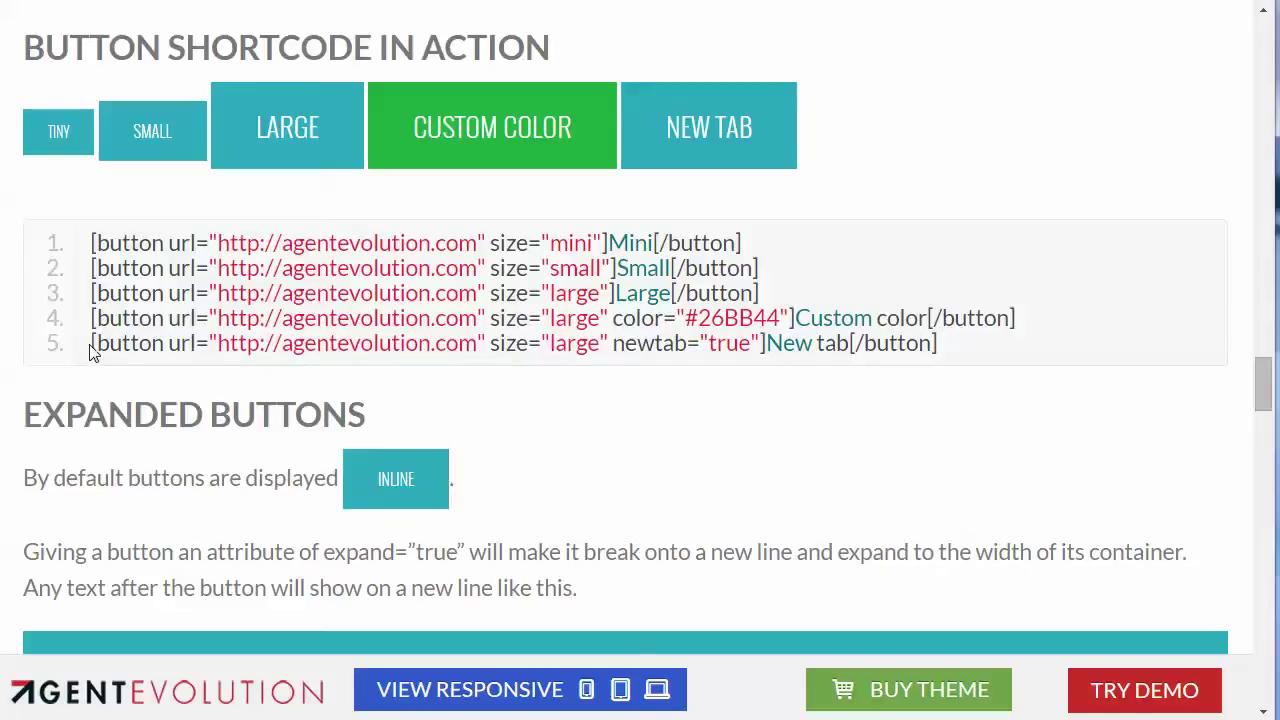
Copy the large "New tab" button shortcode with newtab="true" into the content of the Buyers Sidebar's Text widget.
drag(91, 343, 992, 357)
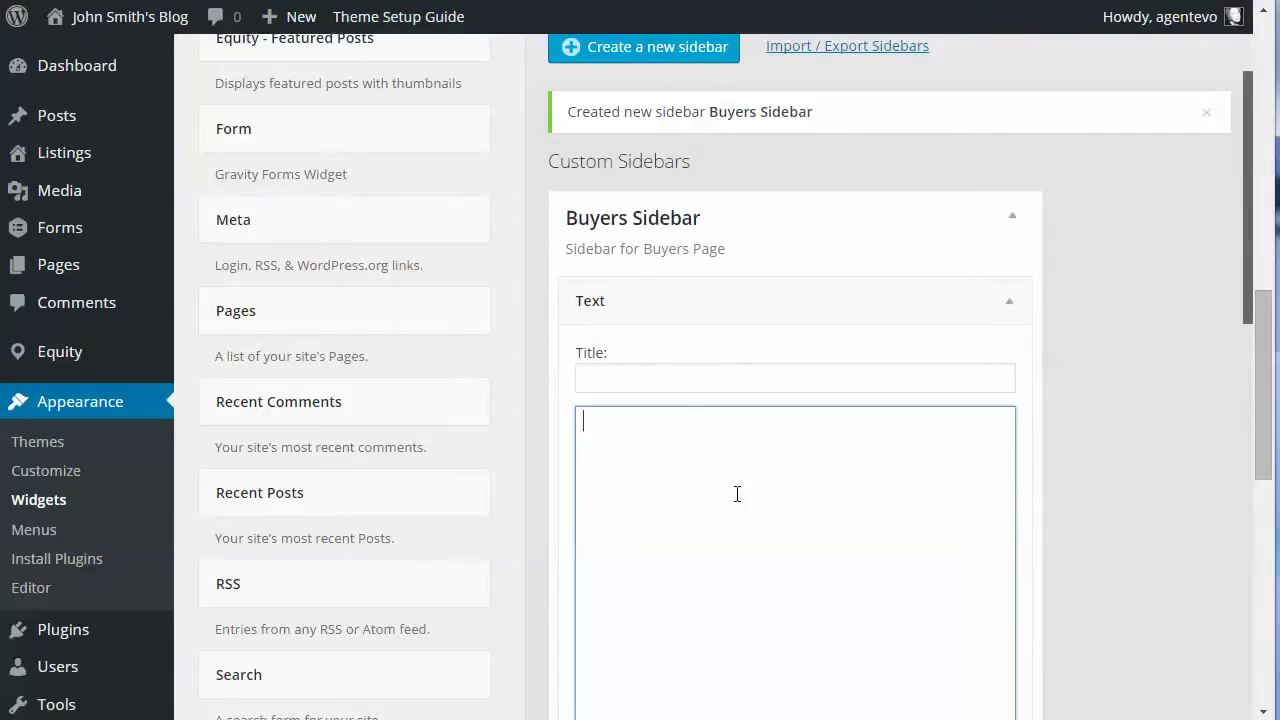
text([button url="http://agentevolution.com" size="large" newtab="true"]New tab[/button])
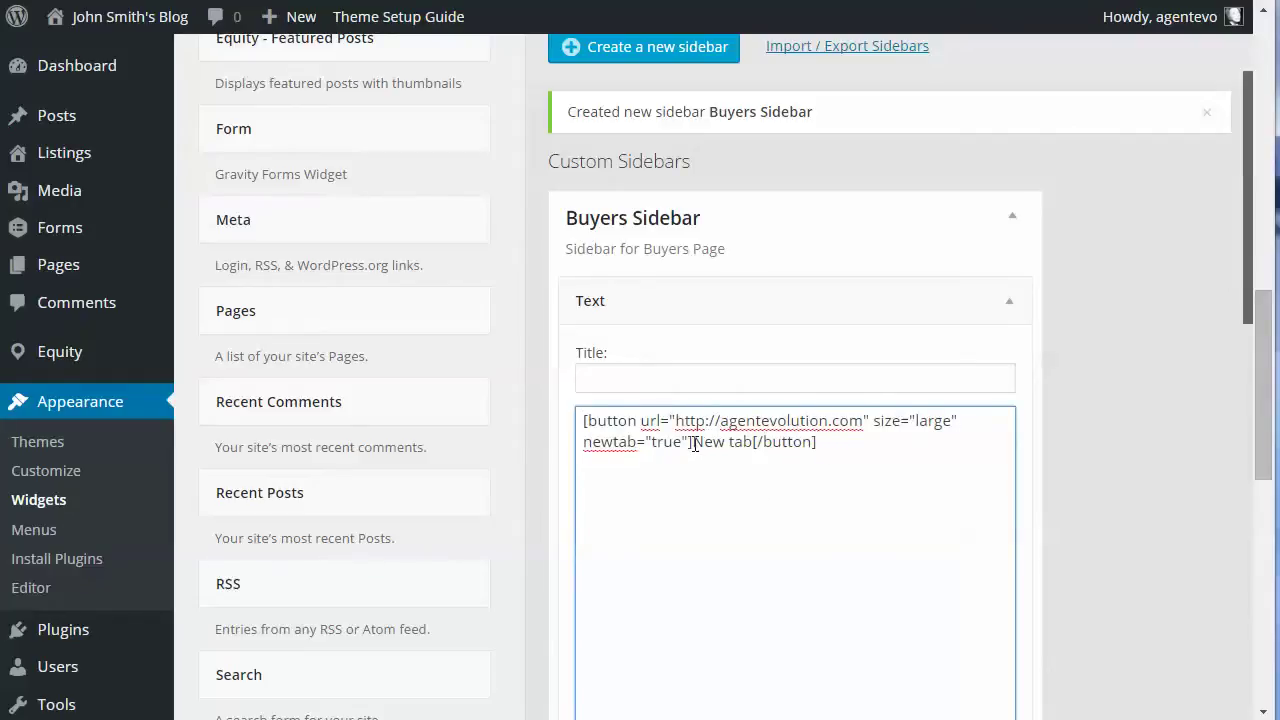
Change the button shortcode's label to "Contact Us" in the Buyers Sidebar's Text widget.
drag(695, 443, 751, 442)
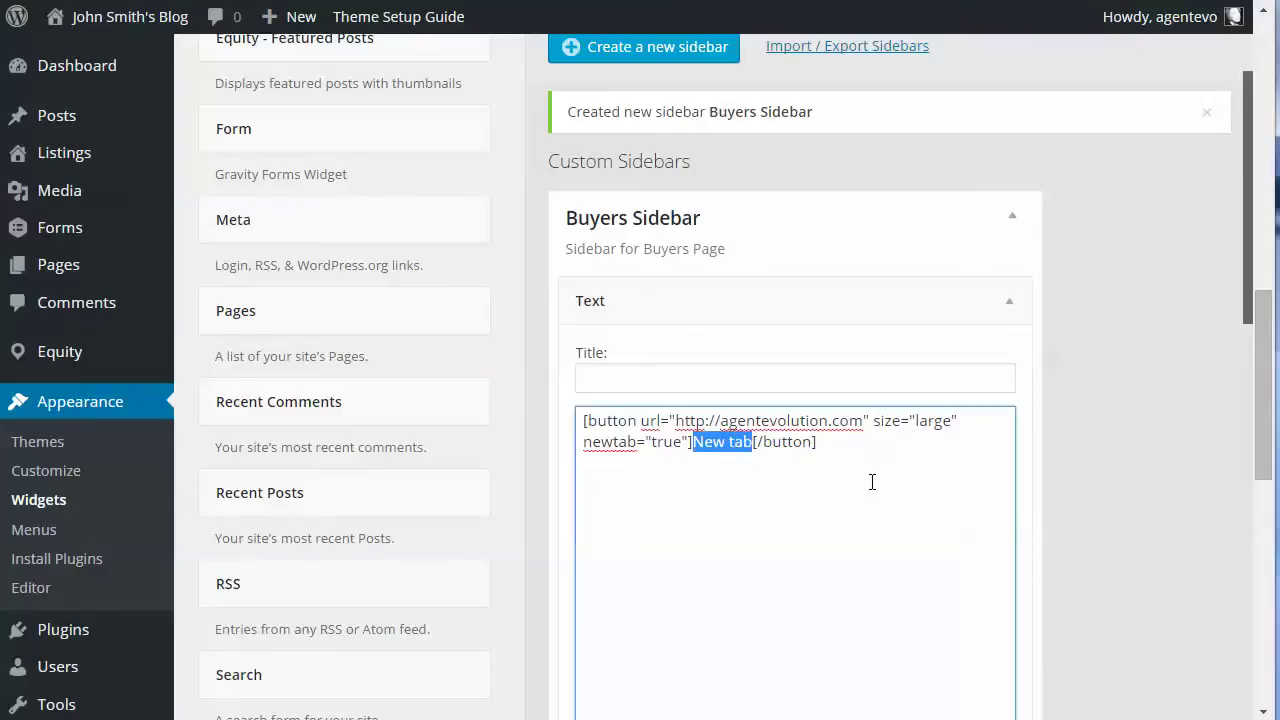
text(Contact )
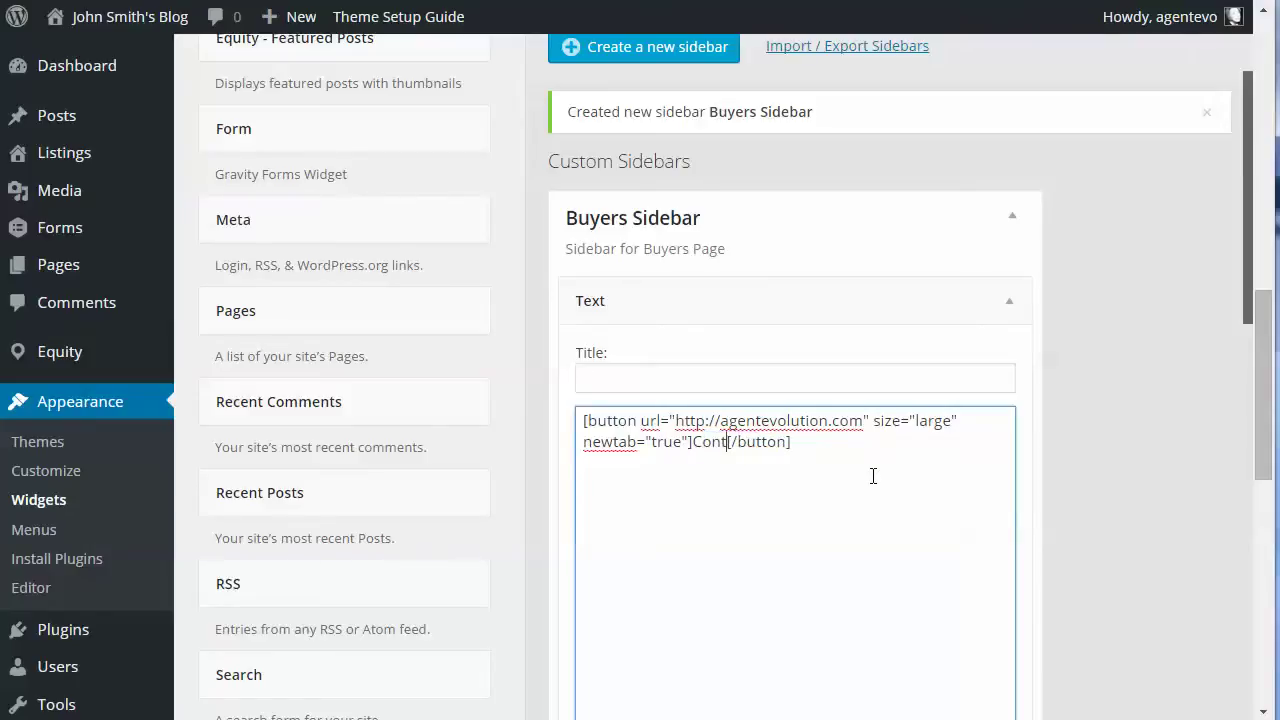
text(Us)
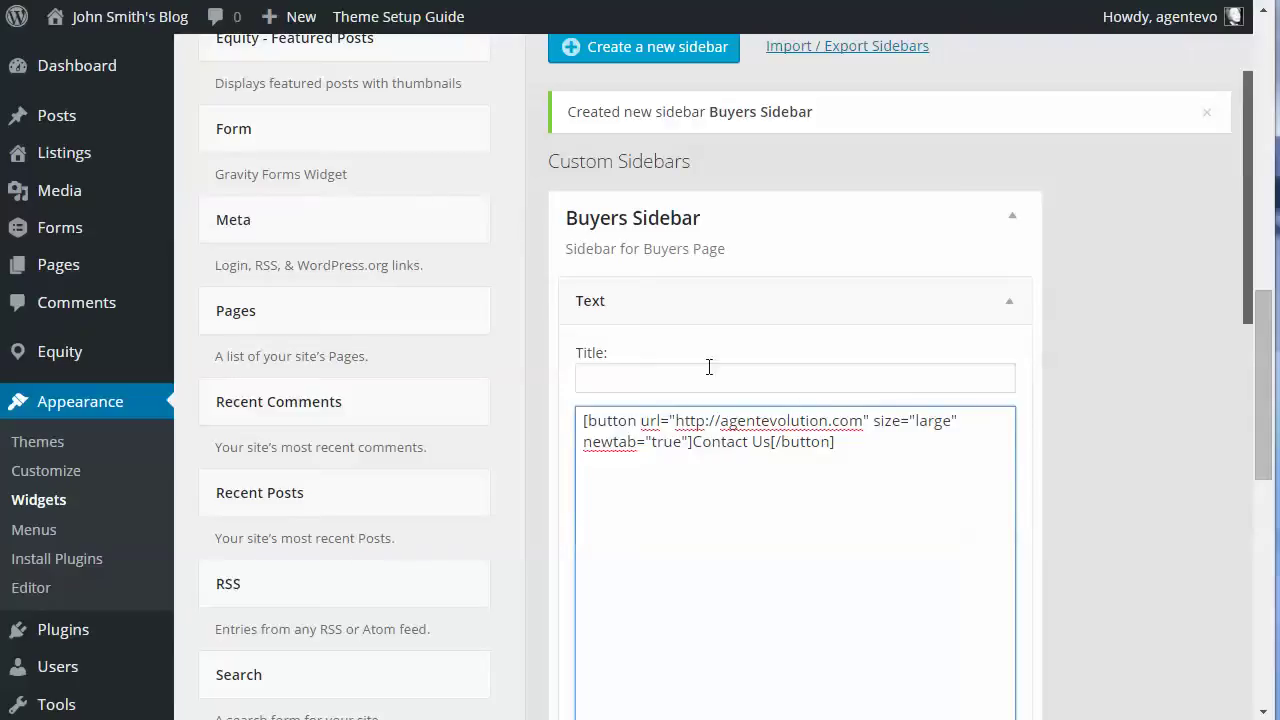
Open the list of all pages in a separate browser page and copy the link address of the Contact Us page.
mouse_move(110, 265)
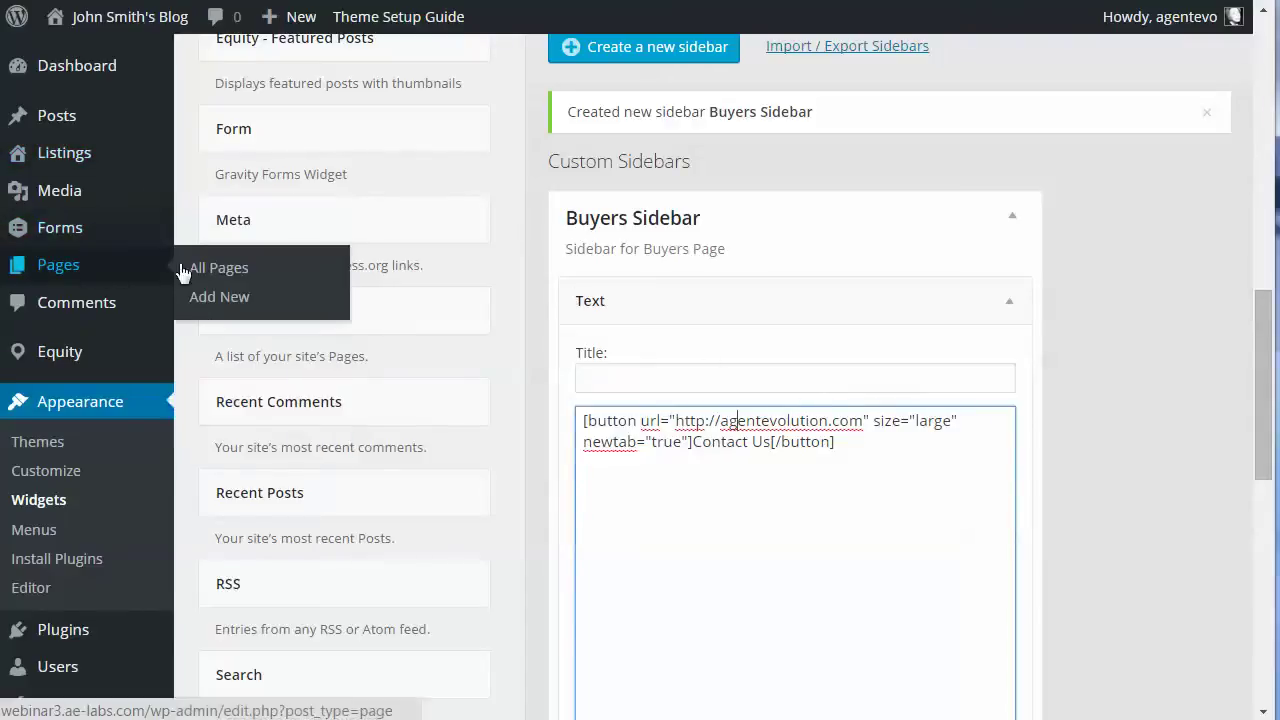
right_click(275, 272)
click(355, 282)
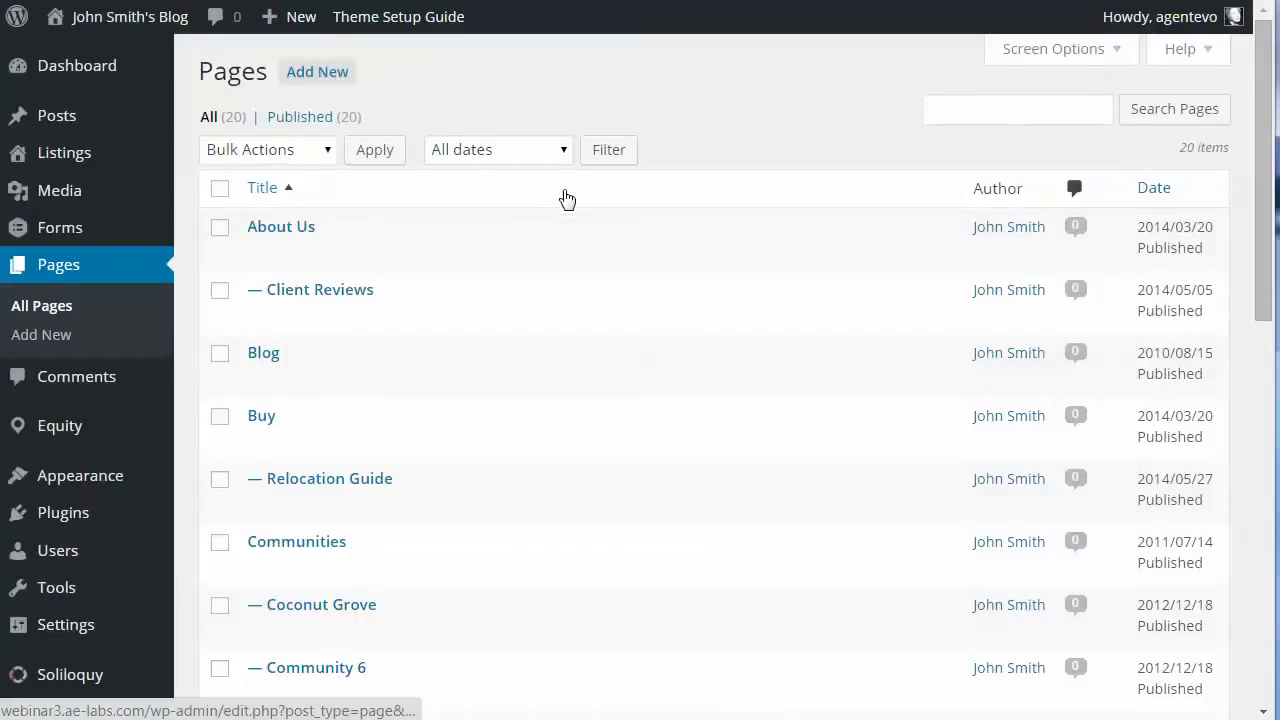
scroll(531, 397, down, 9)
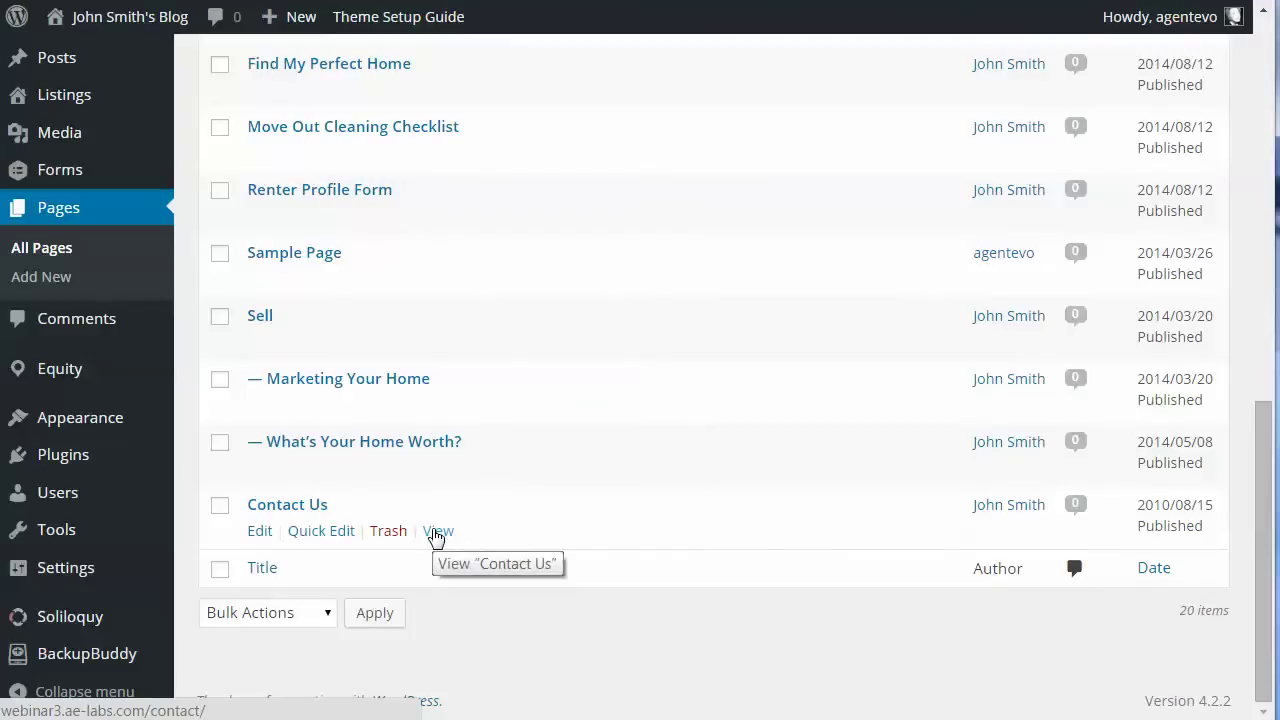
right_click(436, 538)
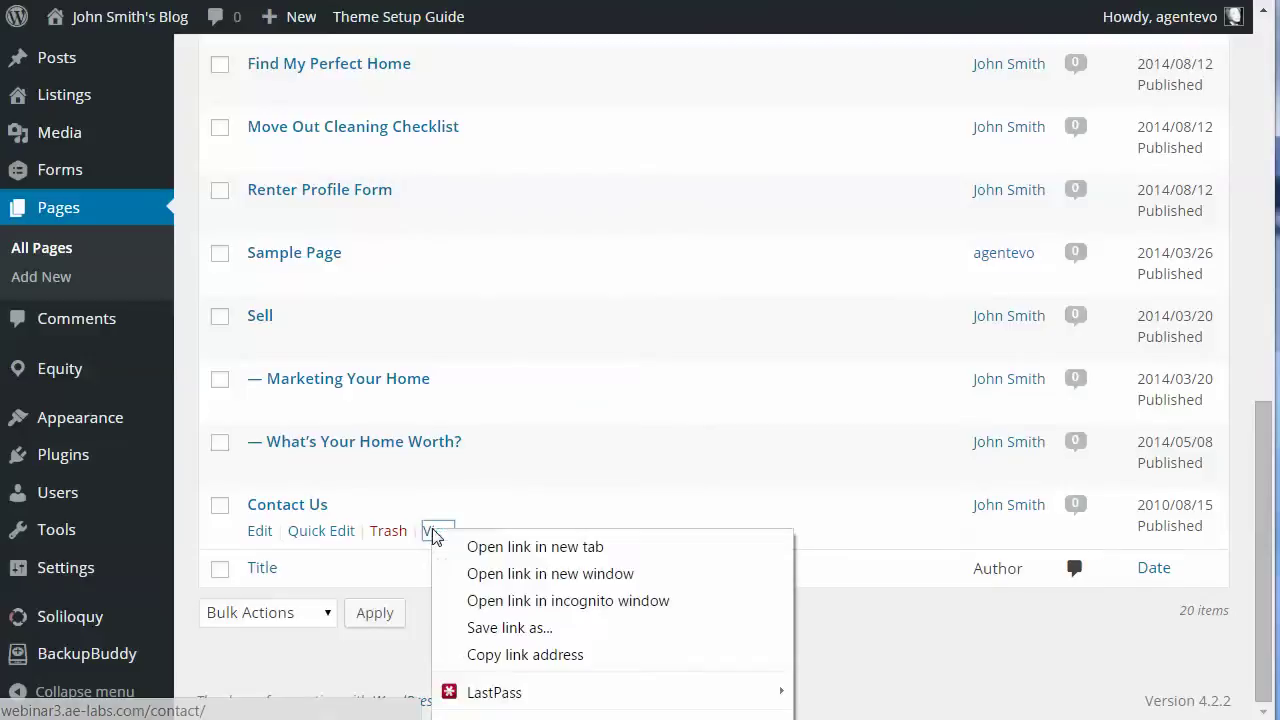
click(489, 656)
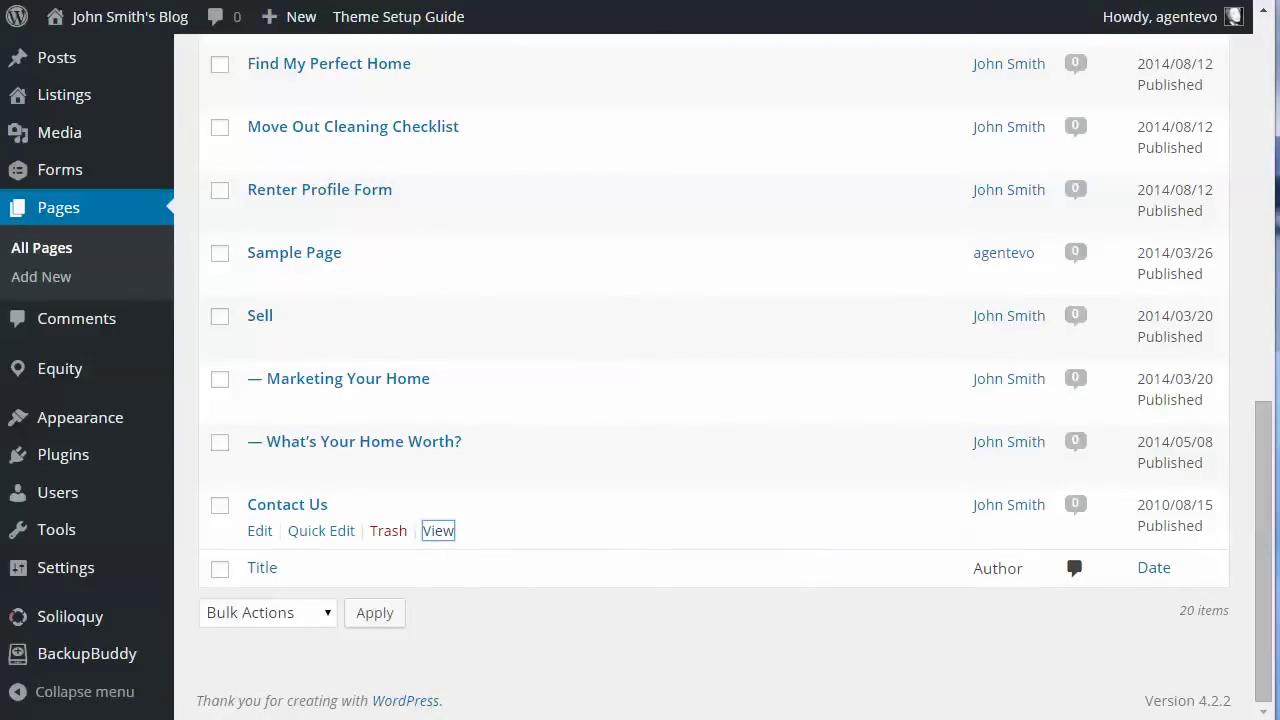
Return to the Widgets page, replace the button shortcode's URL with the copied Contact Us link, and save and close the Text widget.
key(ctrl+Tab)
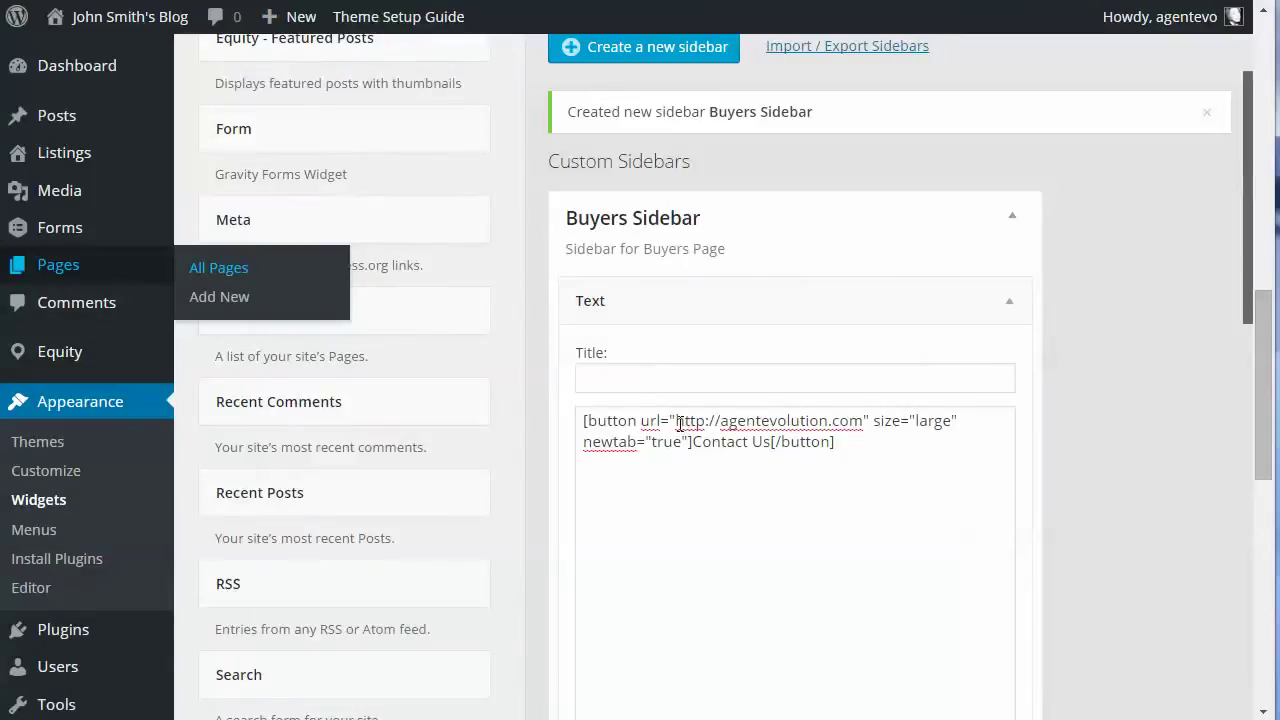
drag(676, 421, 865, 421)
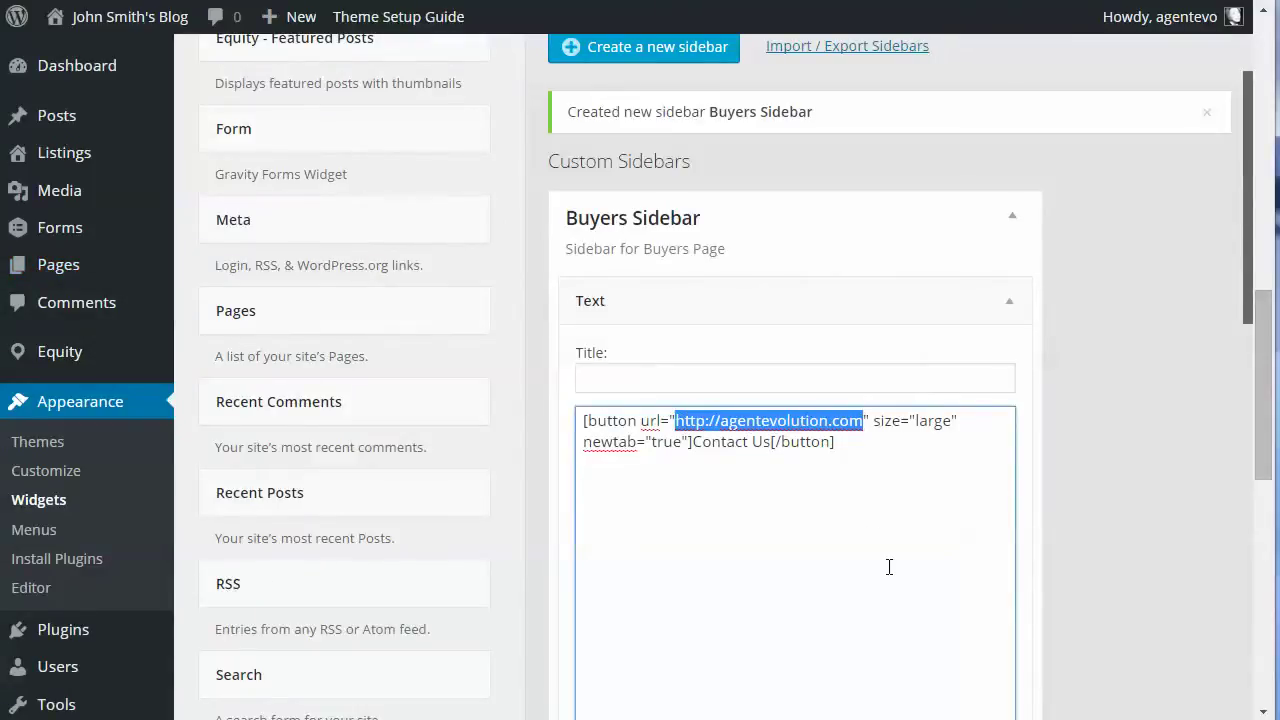
key(ctrl+v)
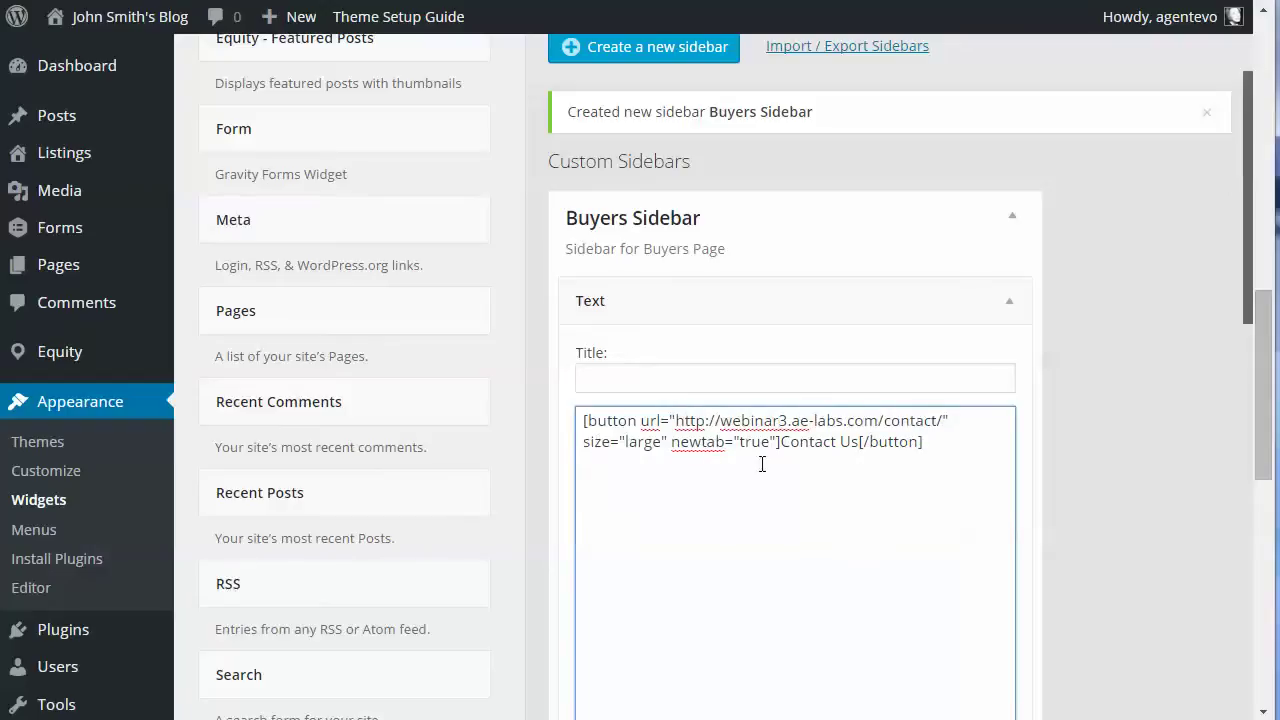
scroll(1060, 465, down, 4)
click(990, 380)
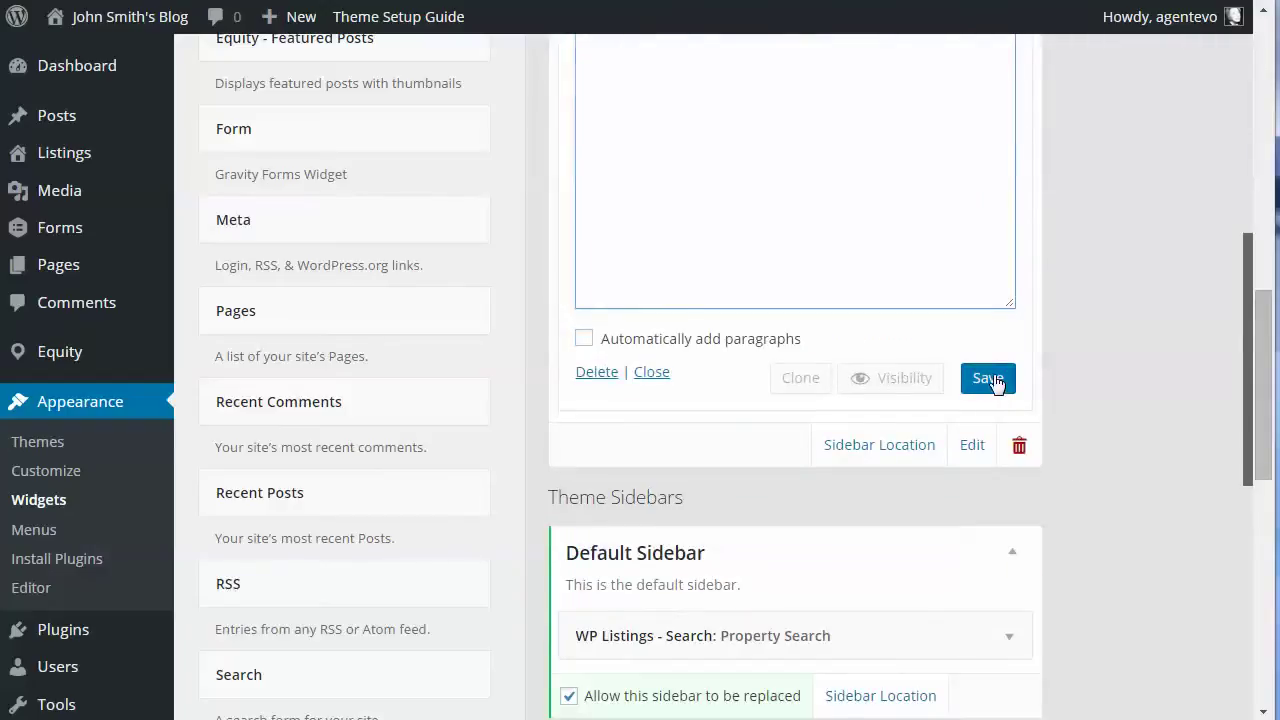
click(651, 372)
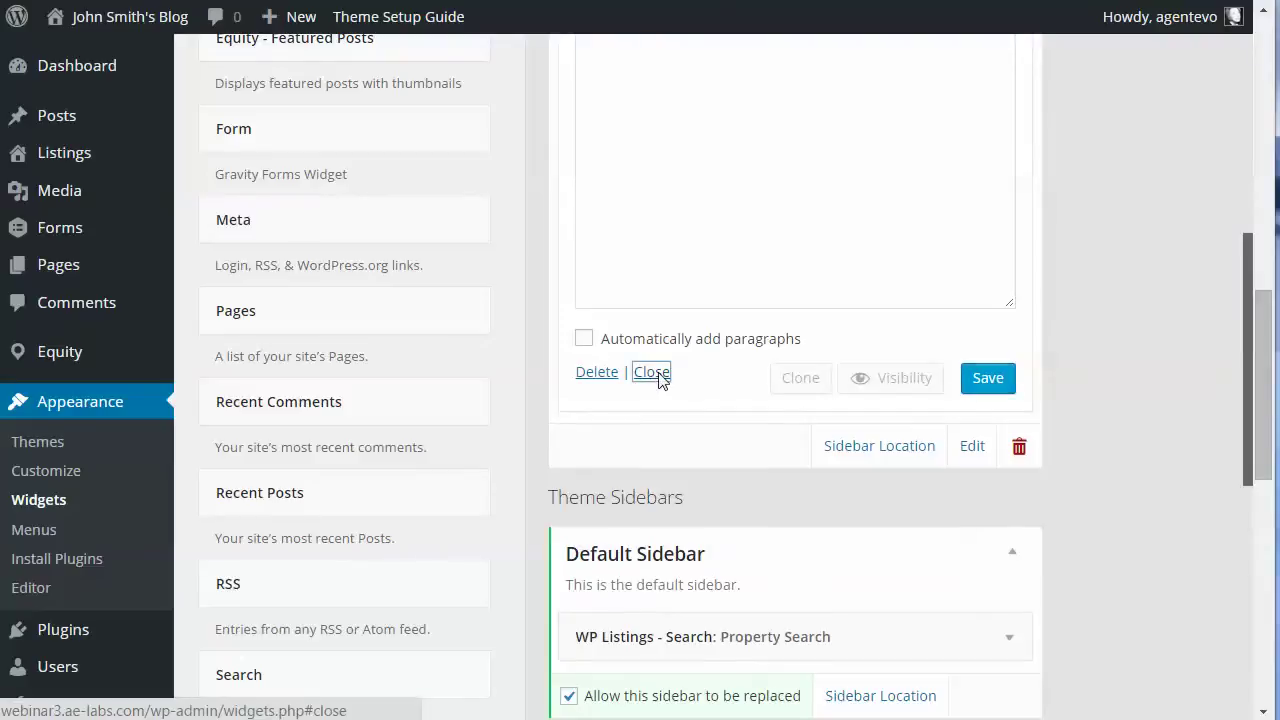
Add an Equity - Custom Menu widget to the Buyers Sidebar below the Text widget.
scroll(1134, 280, up, 5)
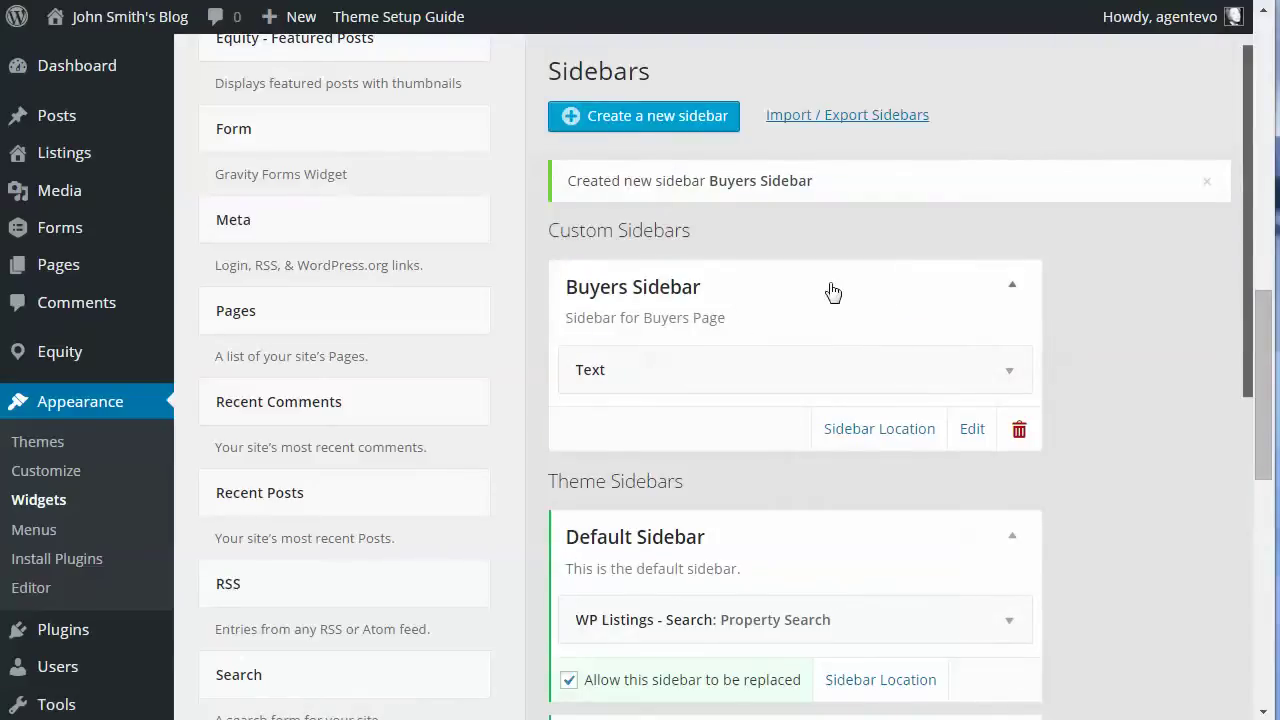
scroll(490, 356, up, 5)
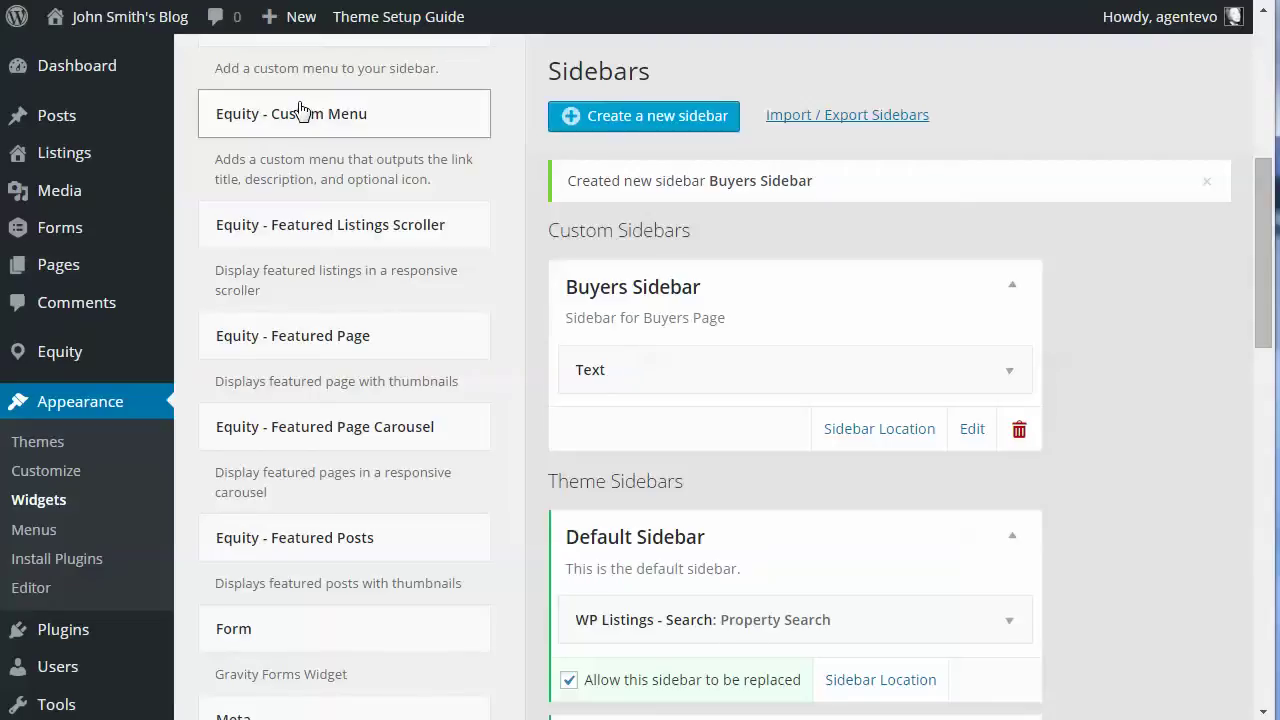
drag(300, 110, 708, 412)
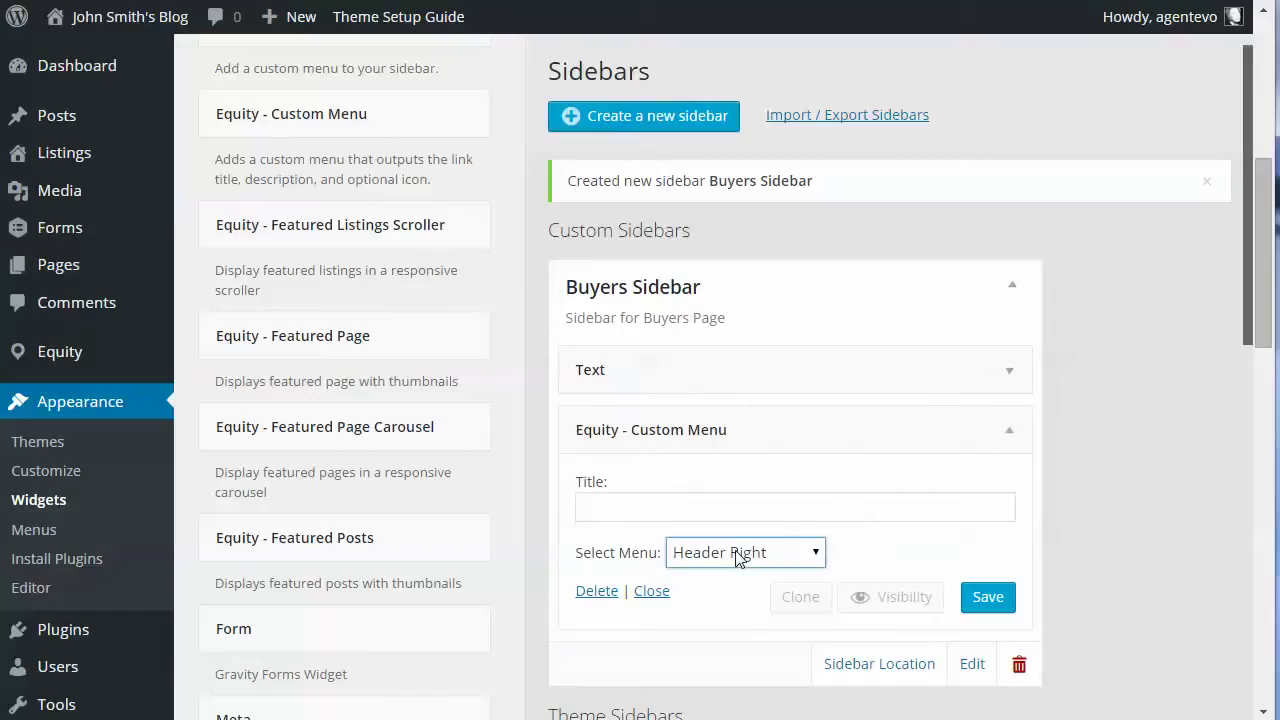
Set the Custom Menu widget's menu to IDX Search Links and its title to "Search Tools", and save and collapse it.
click(738, 554)
click(738, 600)
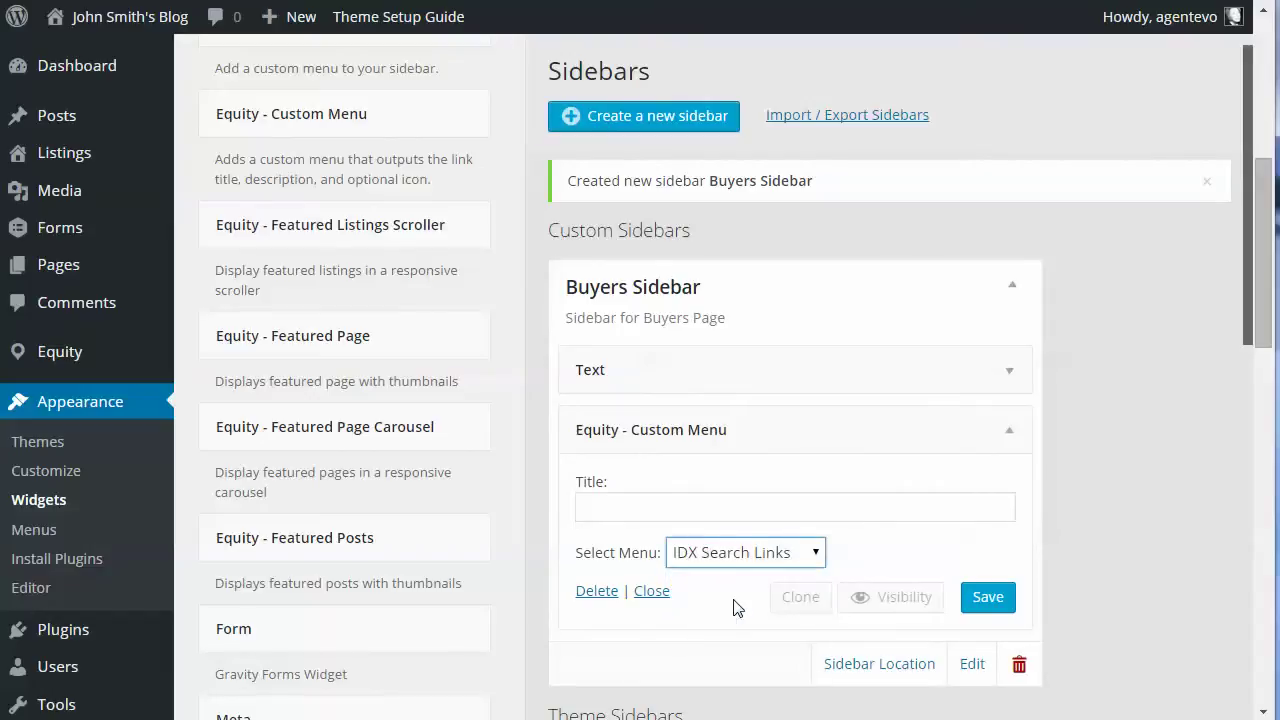
click(812, 503)
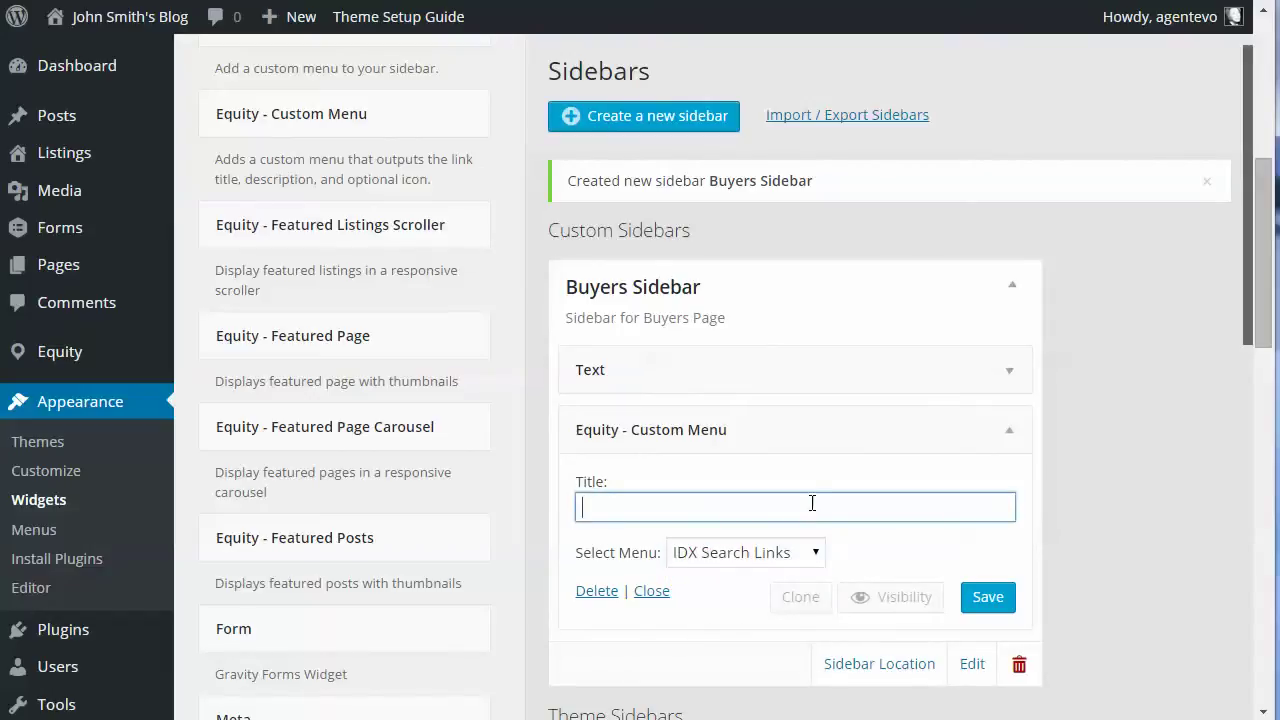
text(Search Tools)
click(986, 597)
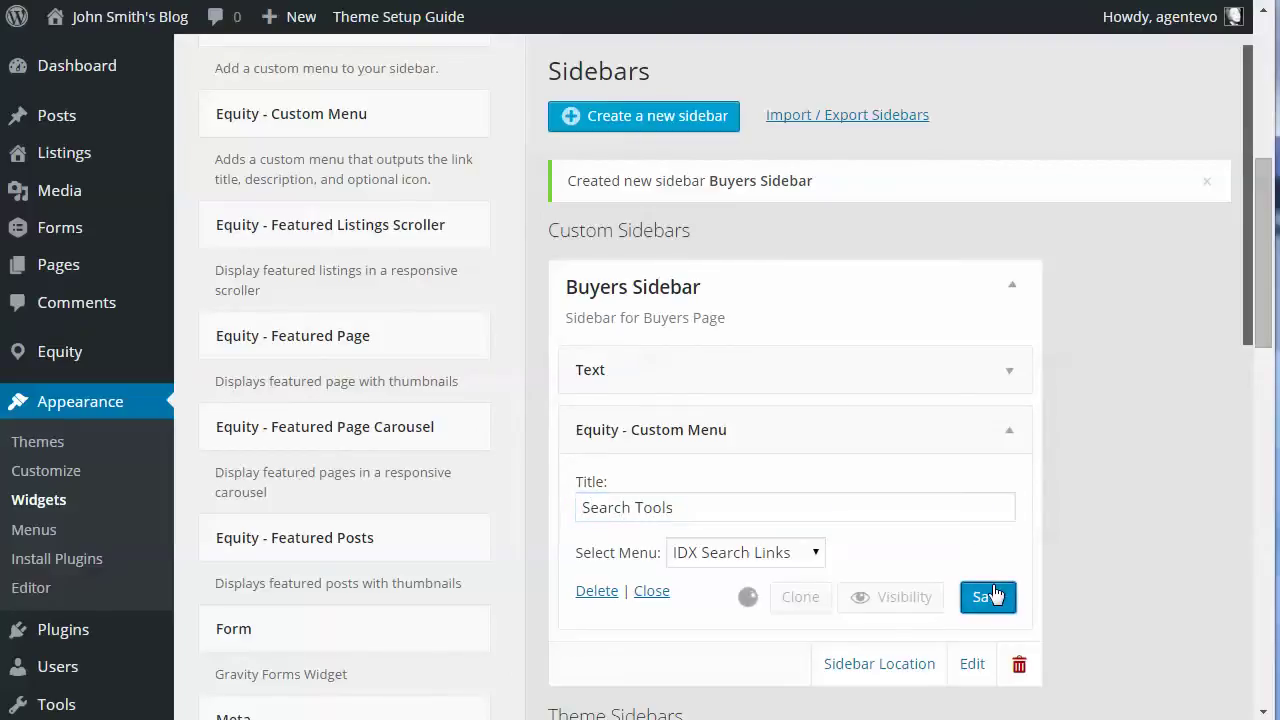
click(1009, 433)
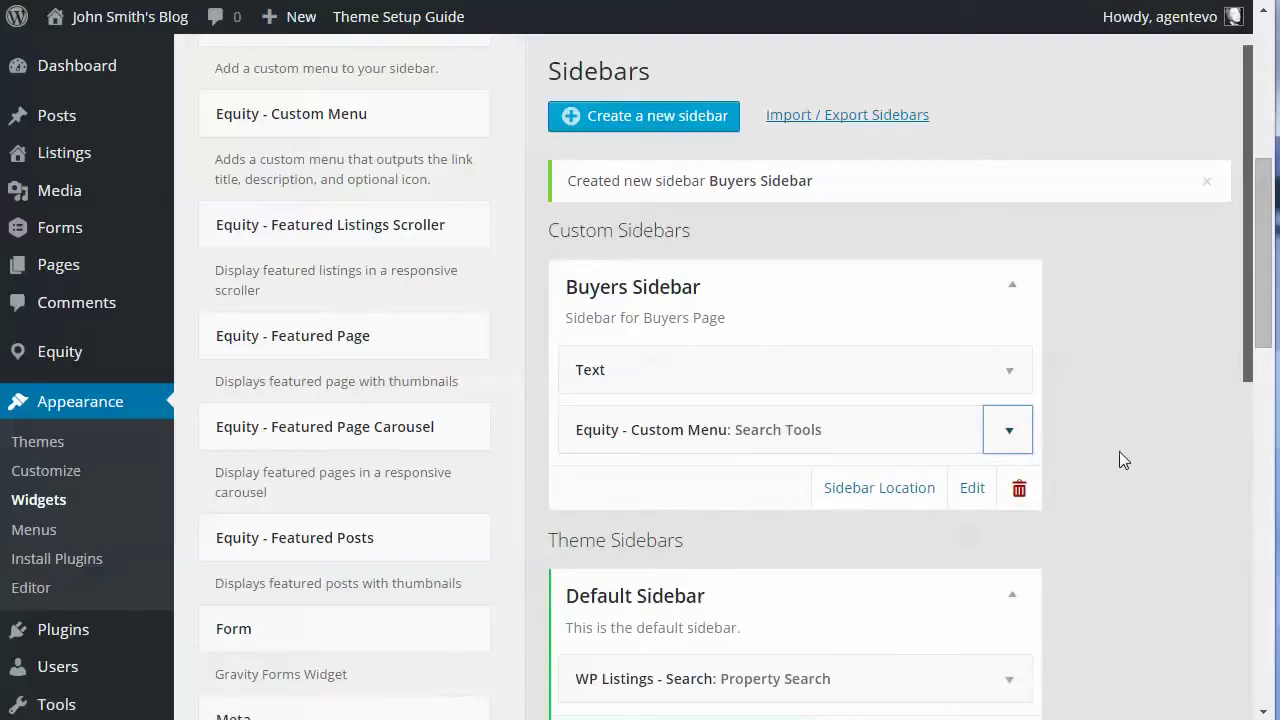
Add a second Text widget to the Buyers Sidebar below the Custom Menu widget.
scroll(472, 581, down, 5)
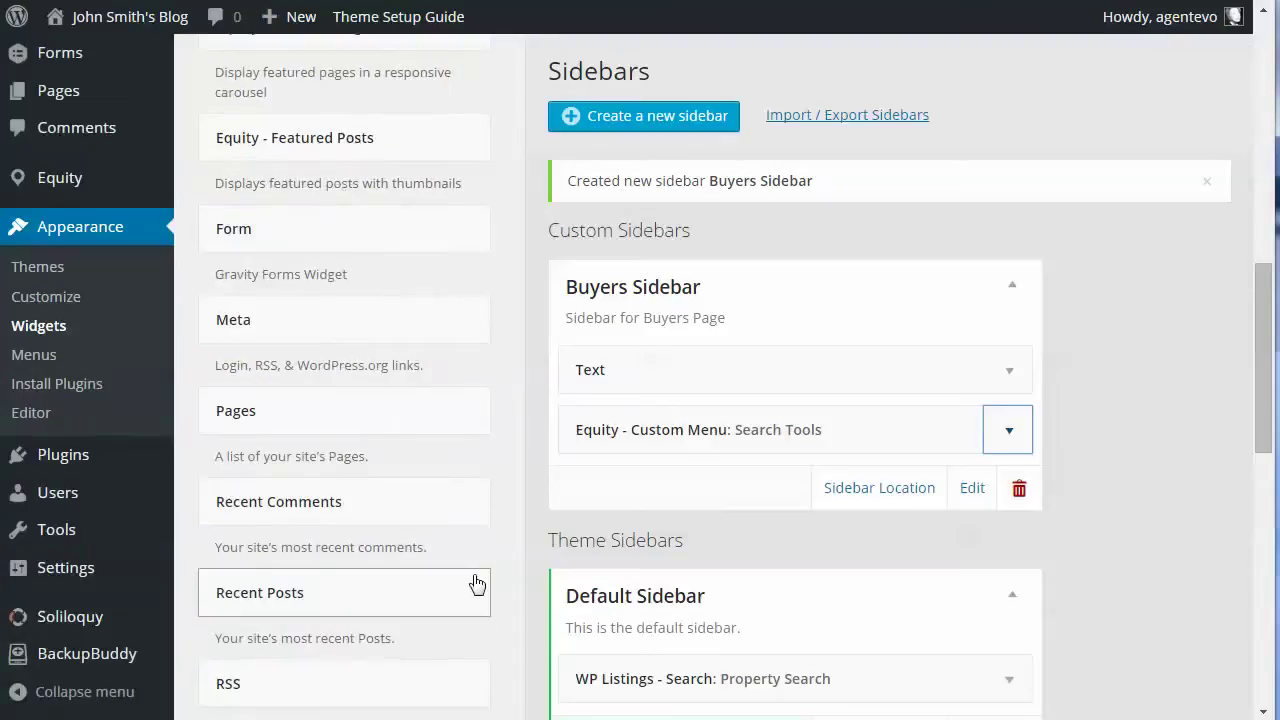
scroll(476, 584, down, 2)
drag(257, 477, 703, 494)
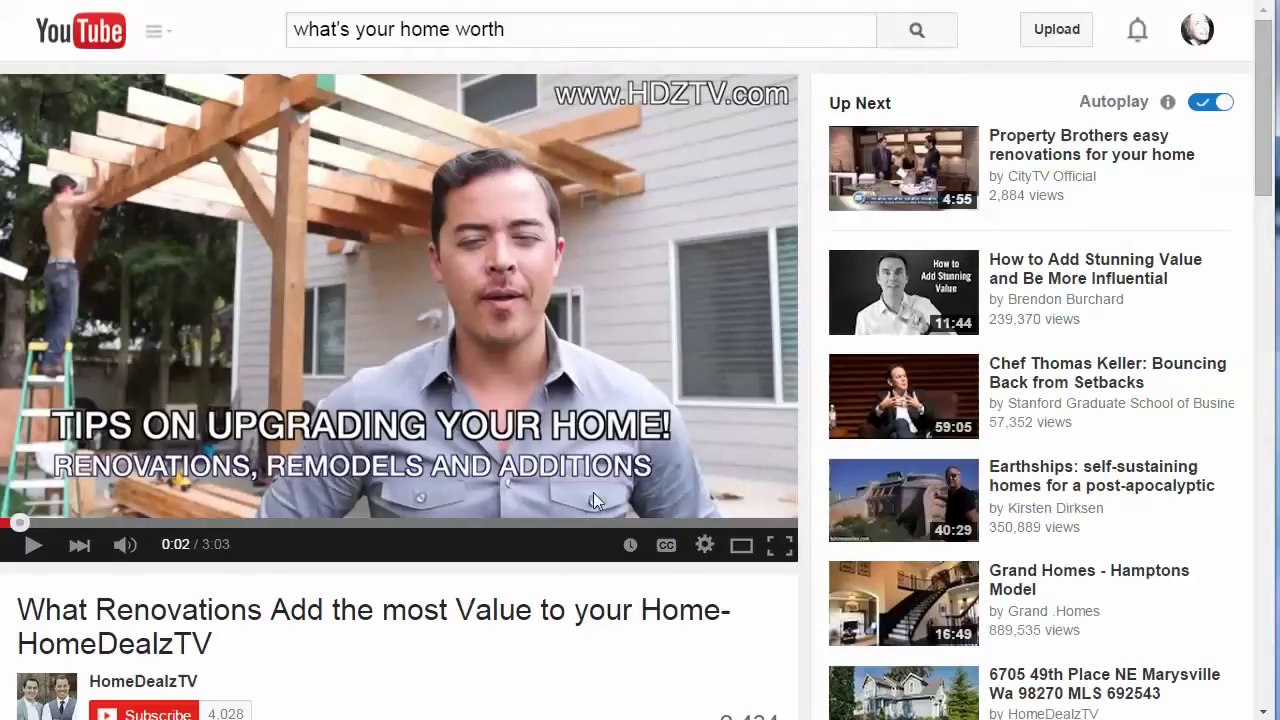
On the YouTube page of the video "What Renovations Add the most Value to your Home", copy the video's embed code.
scroll(554, 590, down, 3)
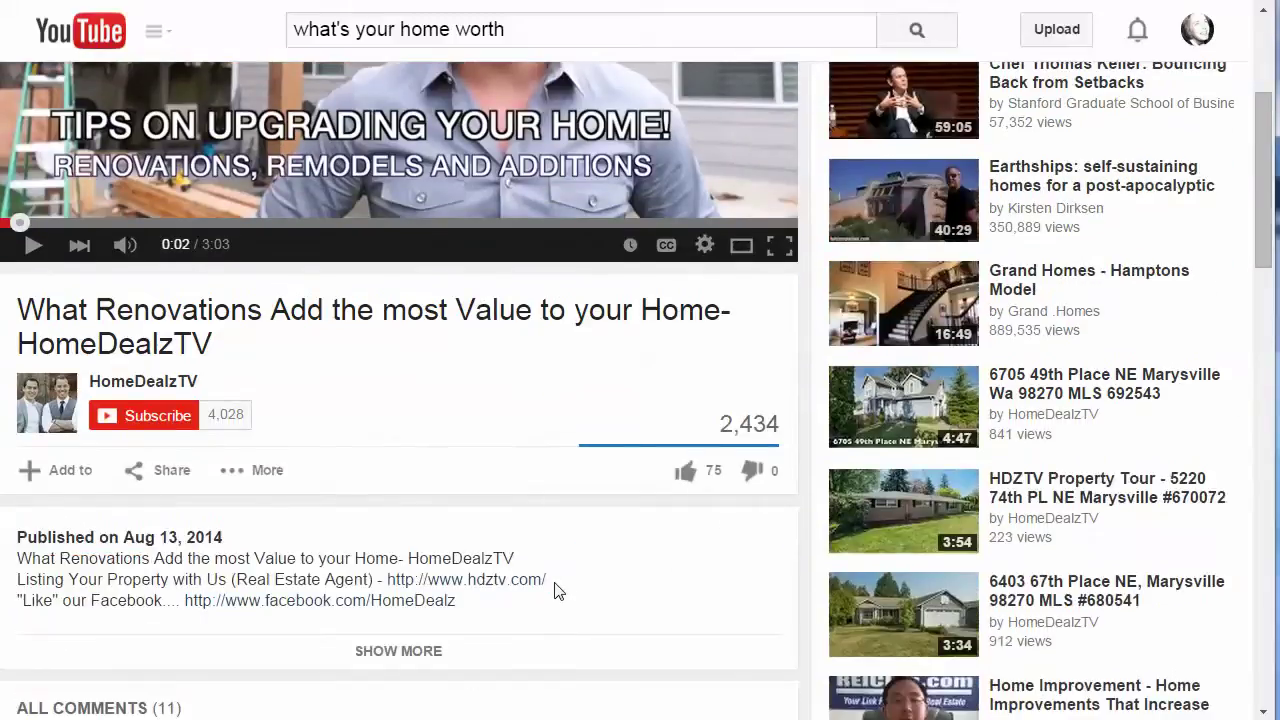
click(168, 473)
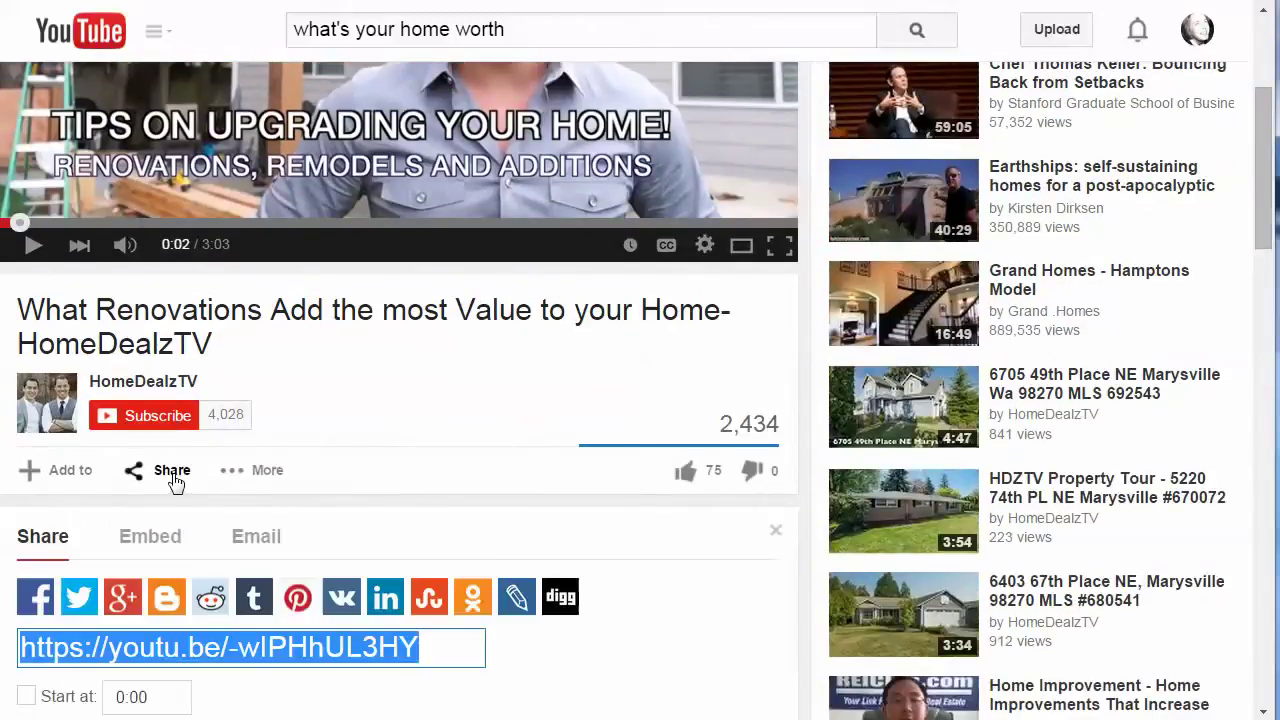
click(165, 540)
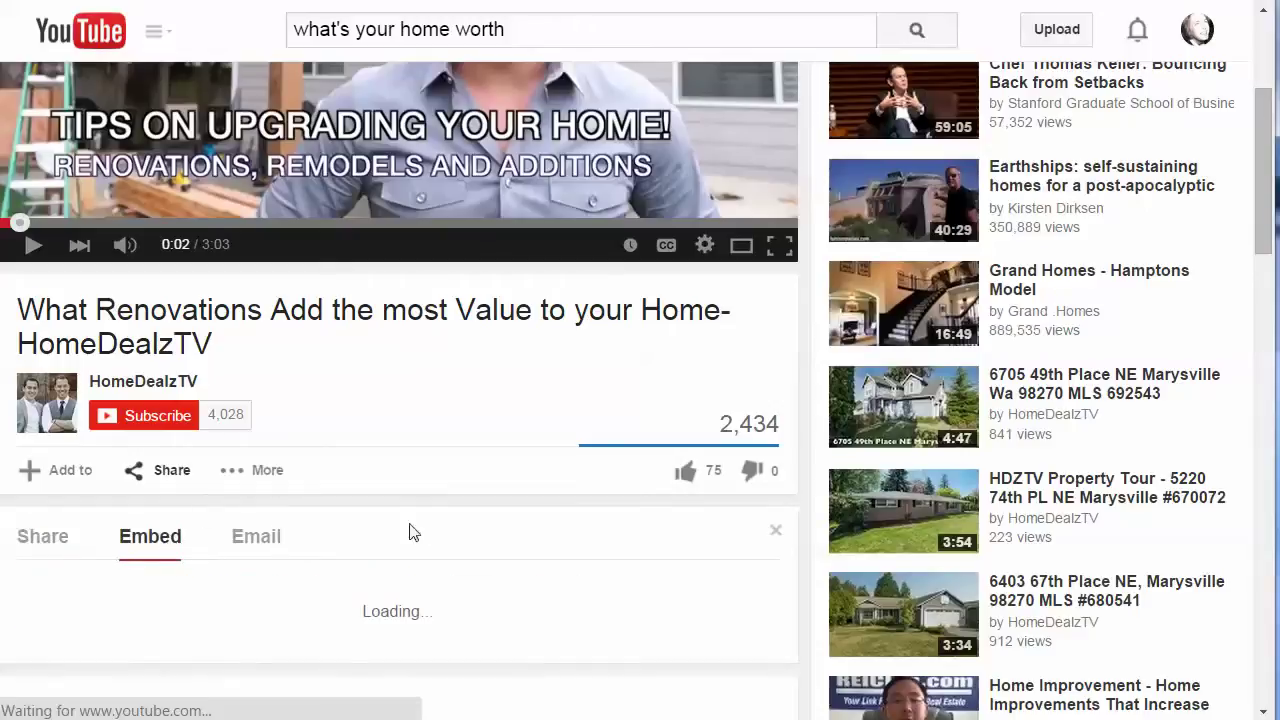
scroll(564, 530, down, 1)
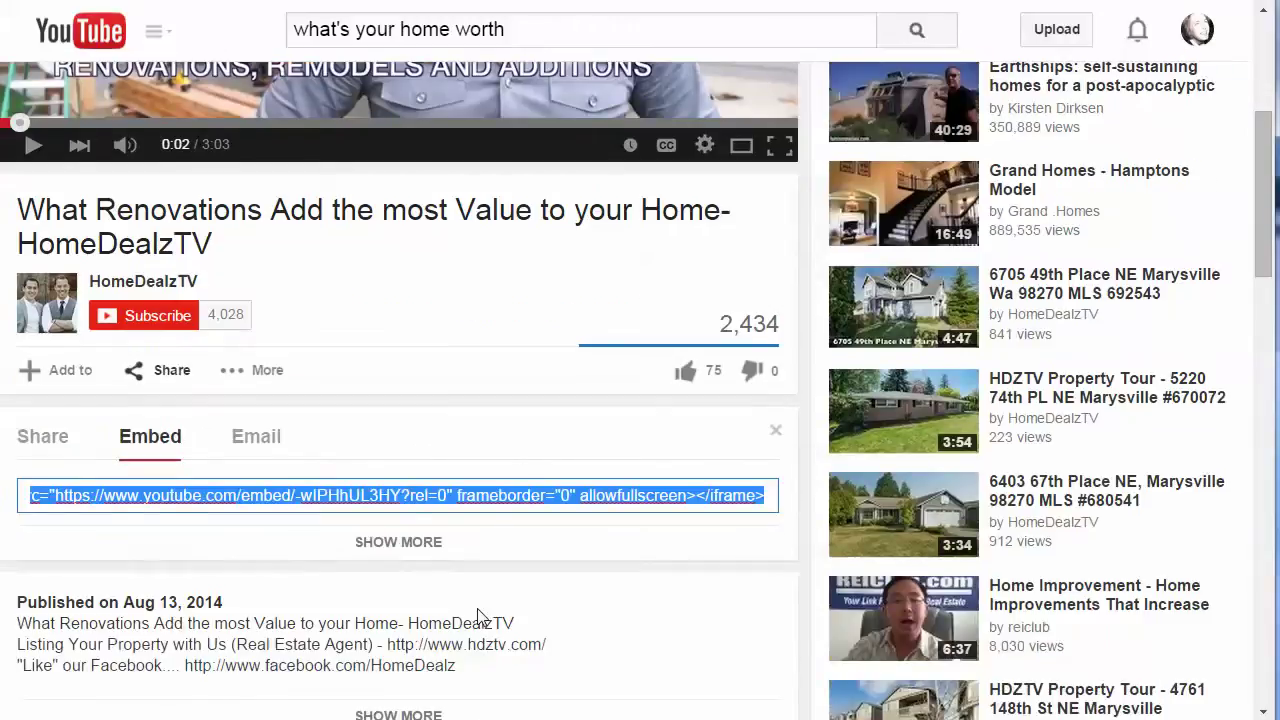
right_click(372, 497)
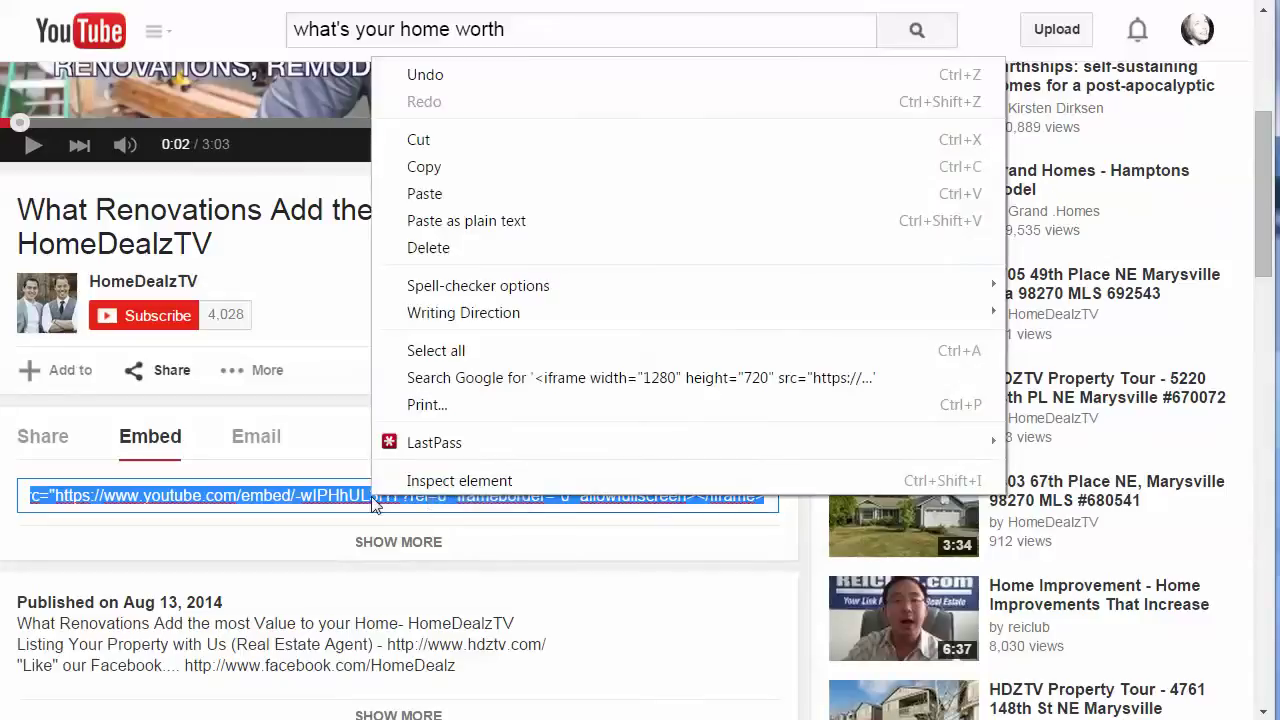
click(470, 168)
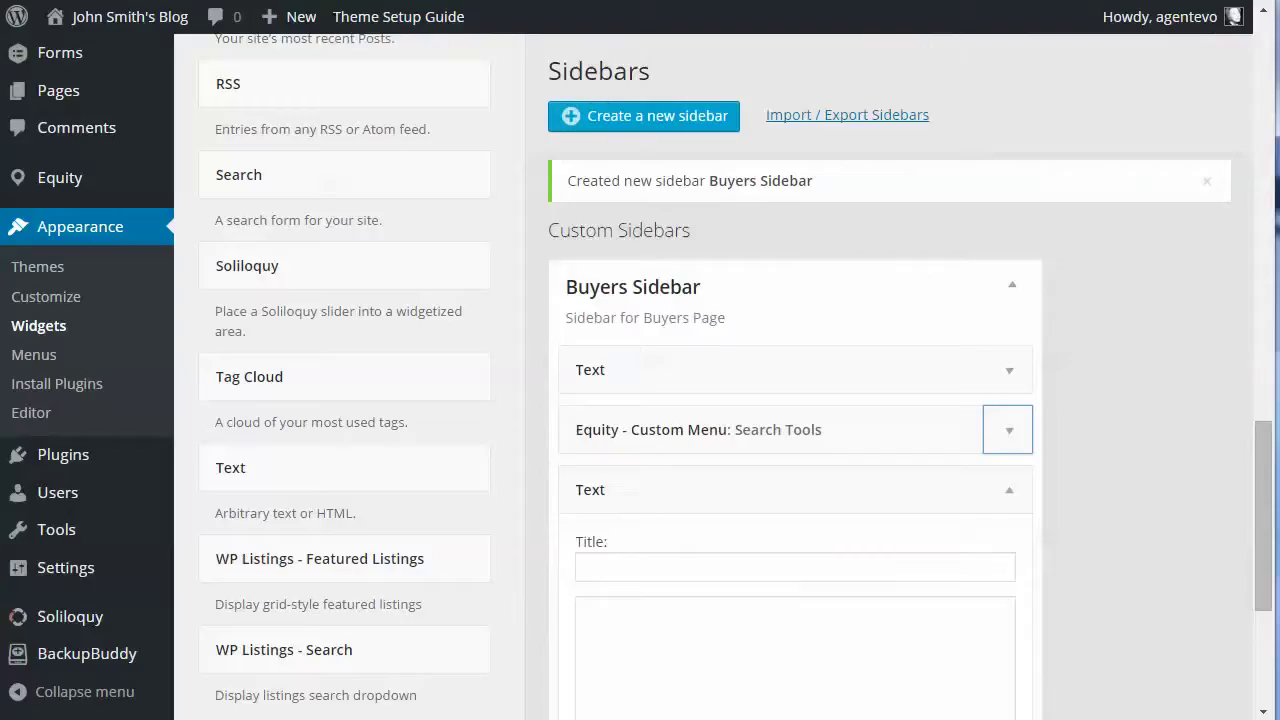
Back on the Widgets page, paste the copied YouTube embed code into the content of the new Text widget.
click(711, 615)
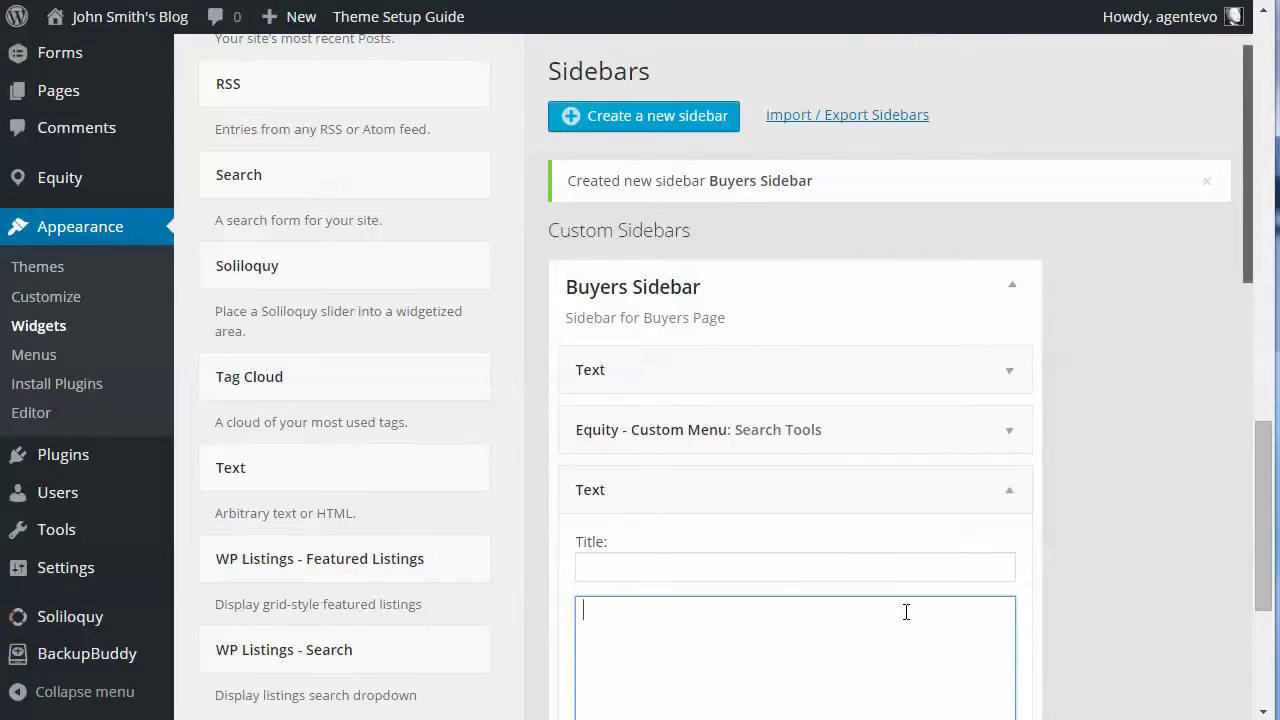
key(ctrl+v)
scroll(973, 576, down, 2)
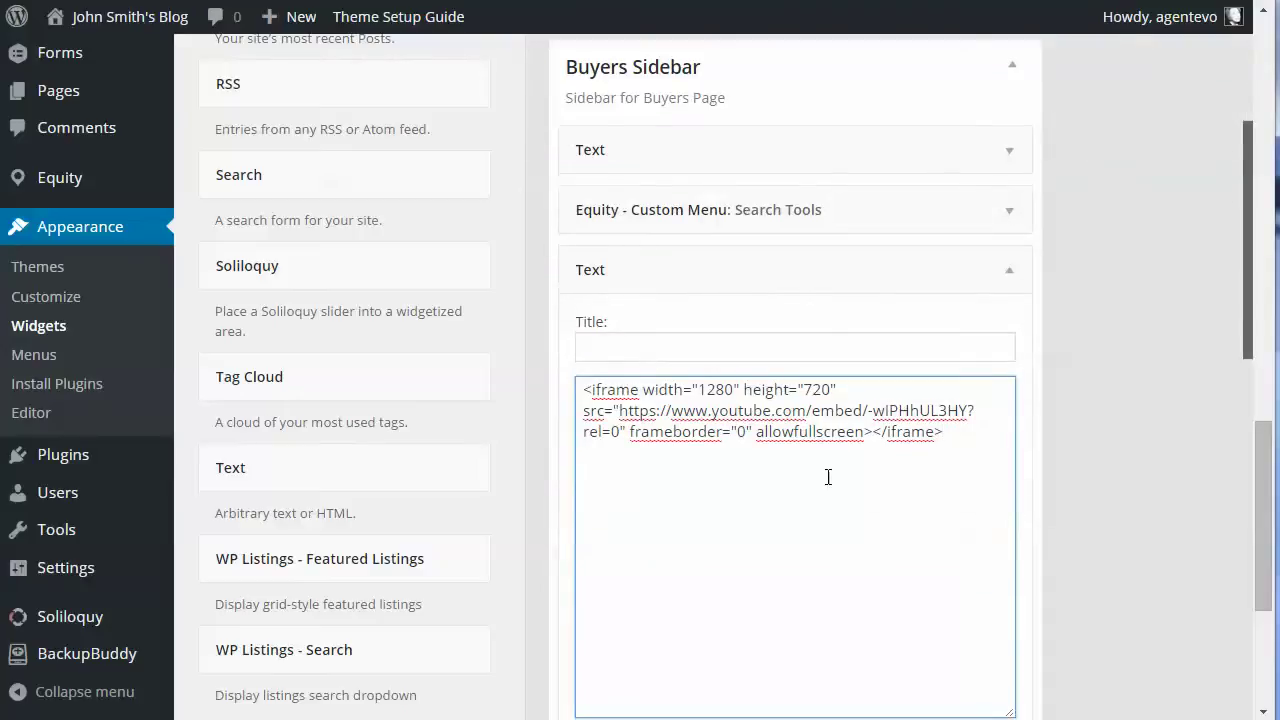
Set the embedded video's iframe width to 300 and height to 150, and save the Text widget.
drag(700, 390, 734, 390)
text(300)
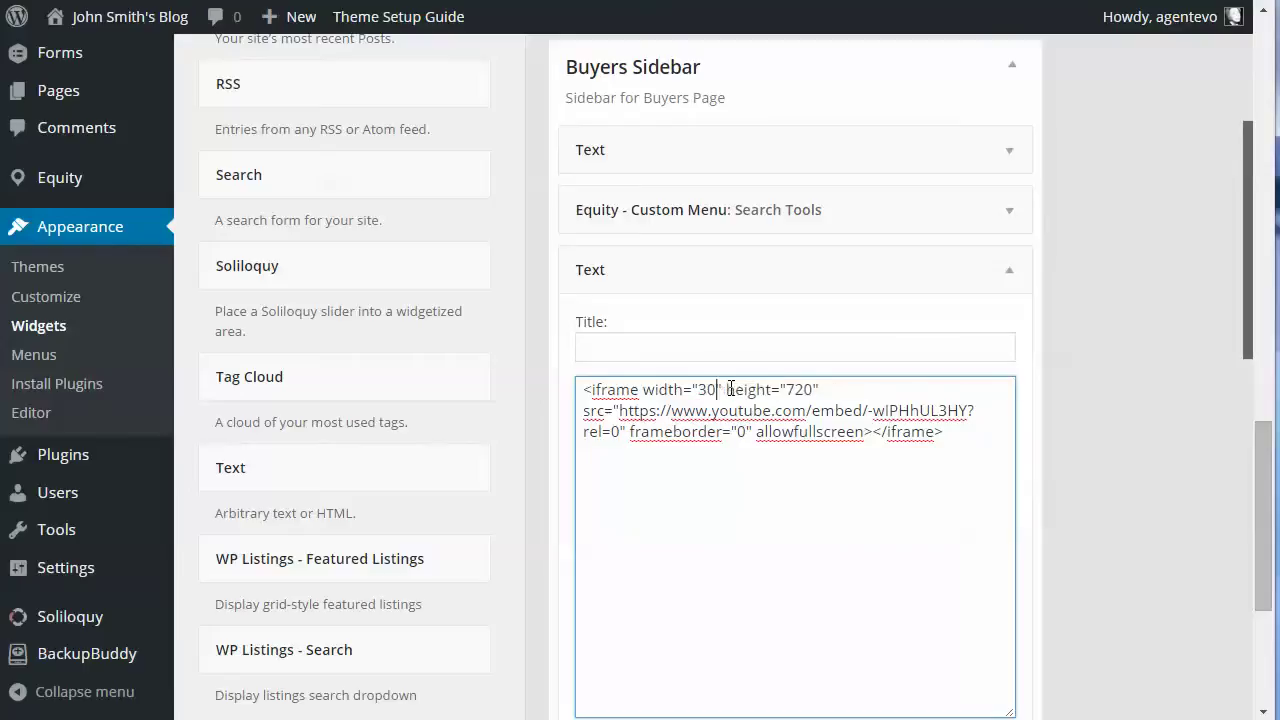
drag(797, 390, 822, 390)
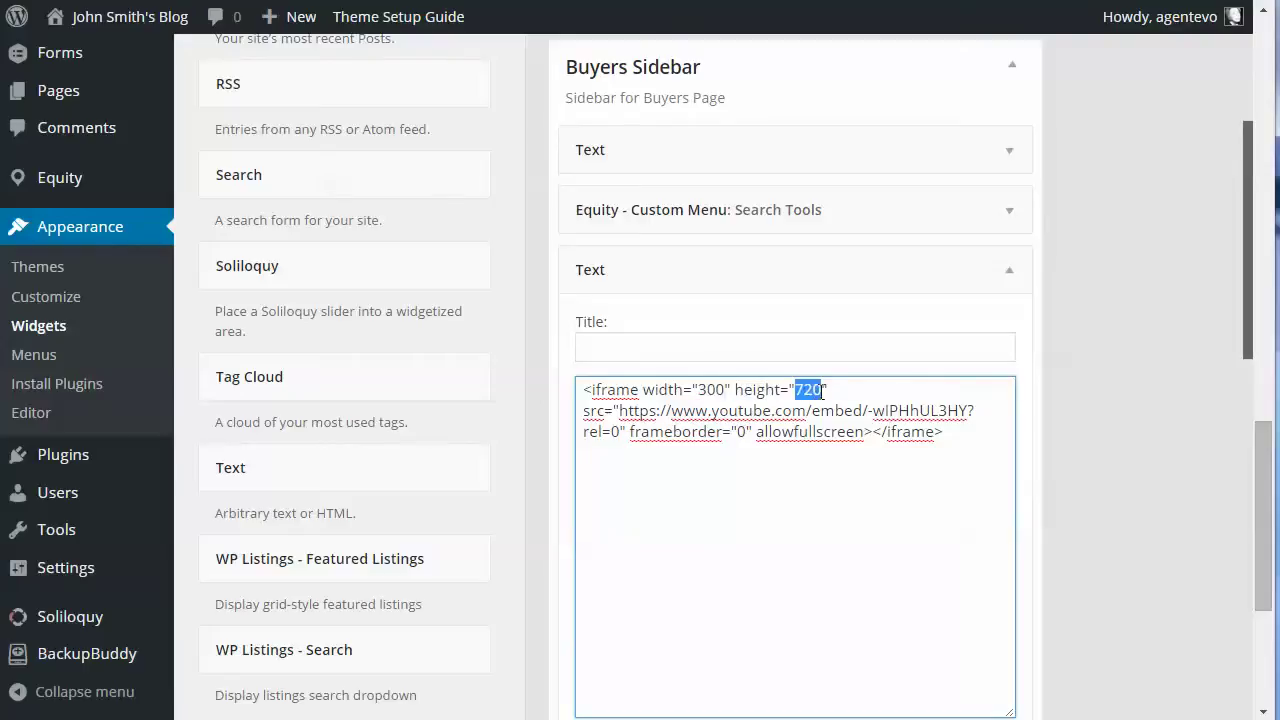
text(15)
scroll(928, 430, down, 2)
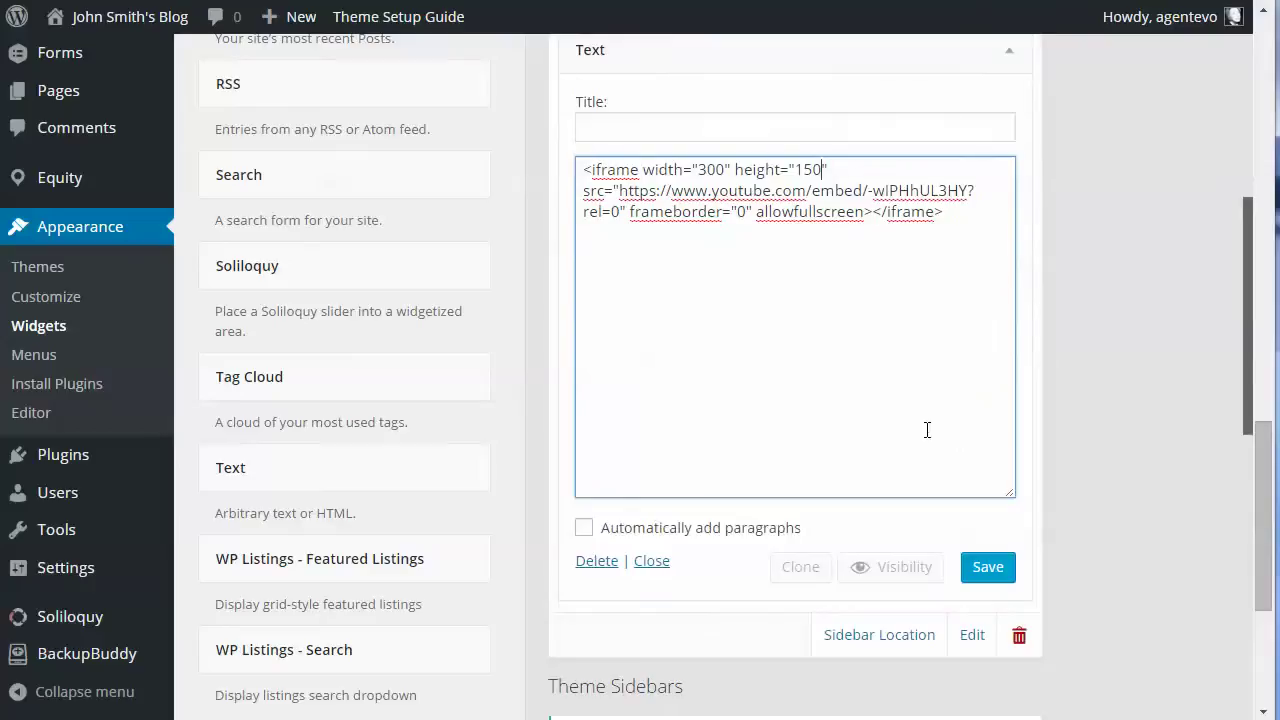
click(987, 567)
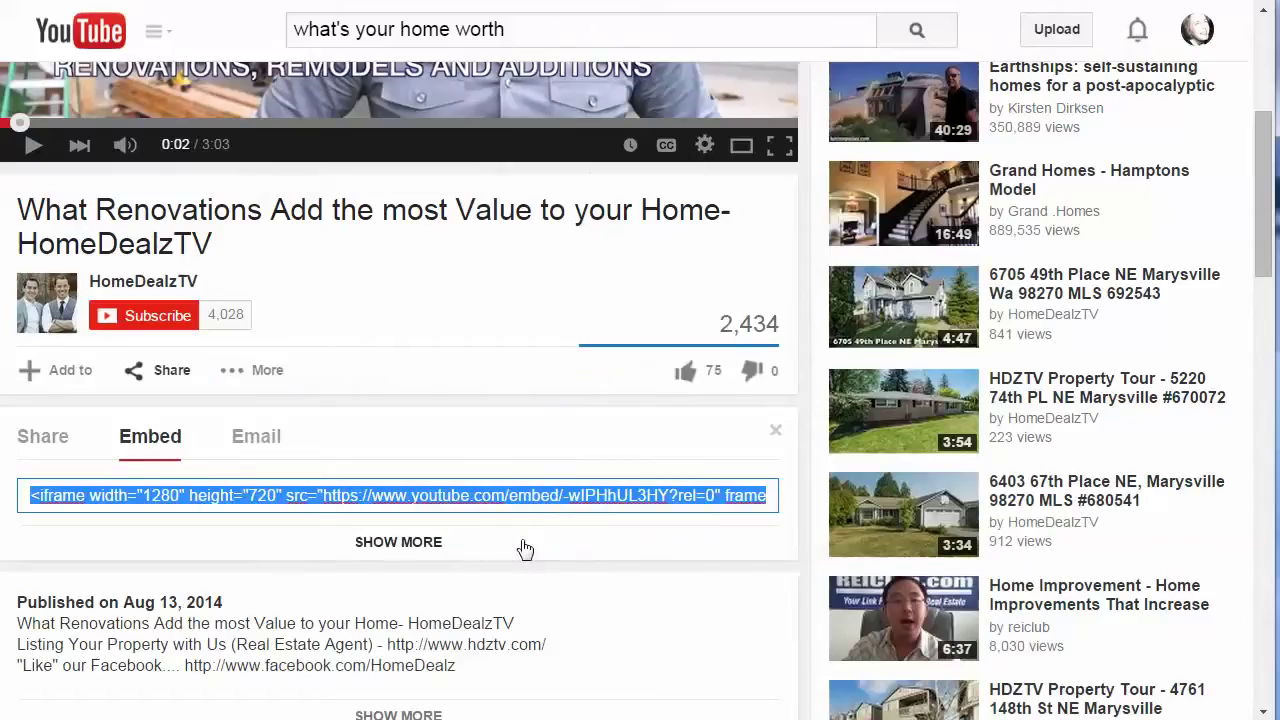
On the YouTube page, set the embed code's video size to a custom size with a width of 300 to get the matching height.
click(408, 544)
scroll(521, 540, down, 5)
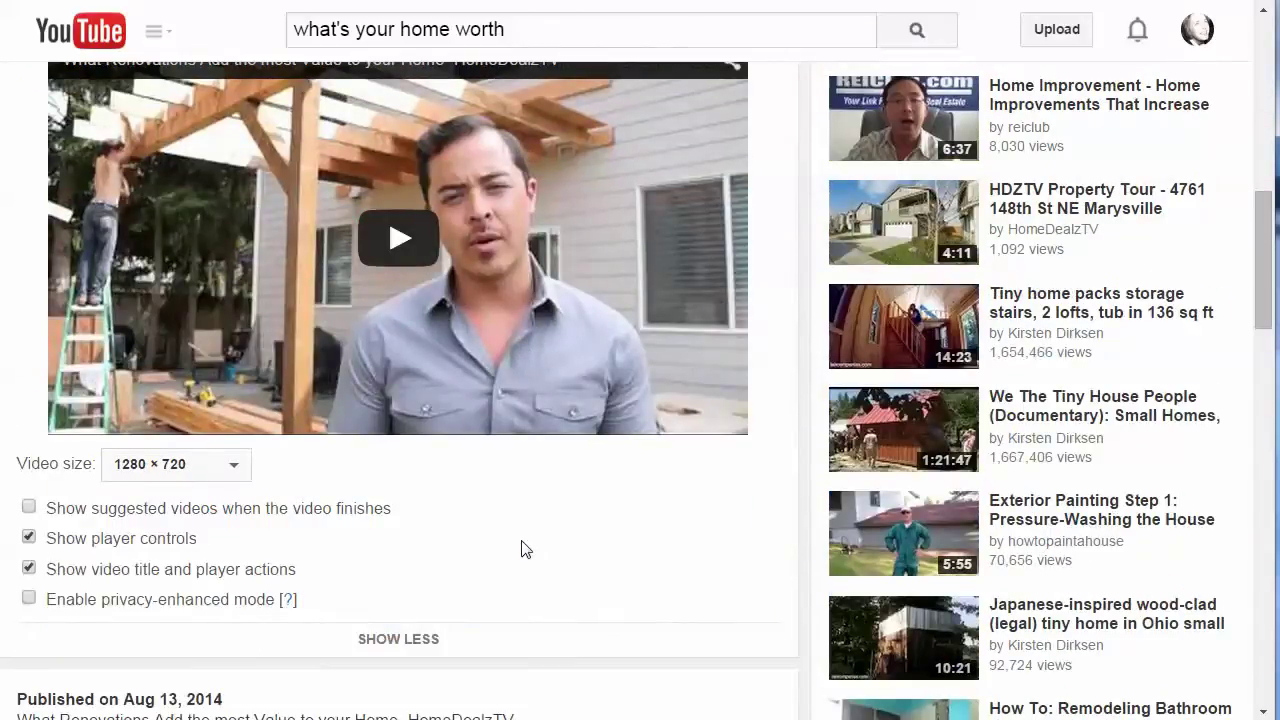
click(189, 466)
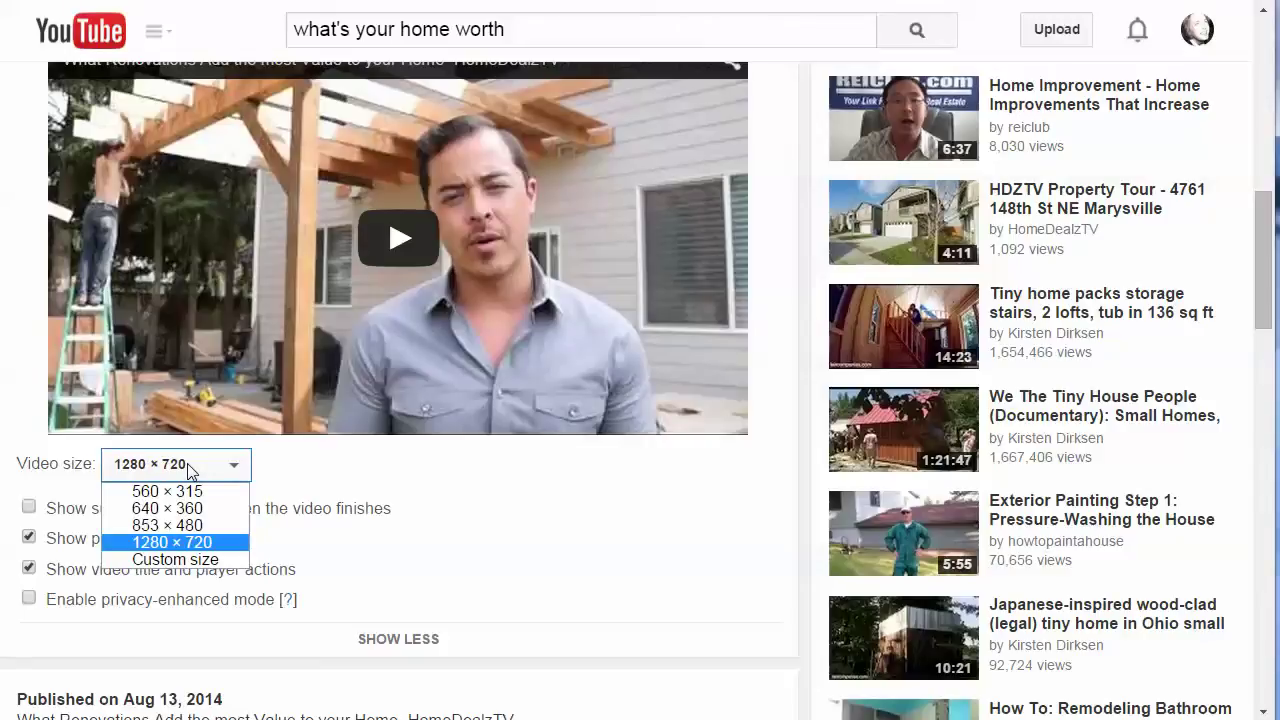
click(177, 561)
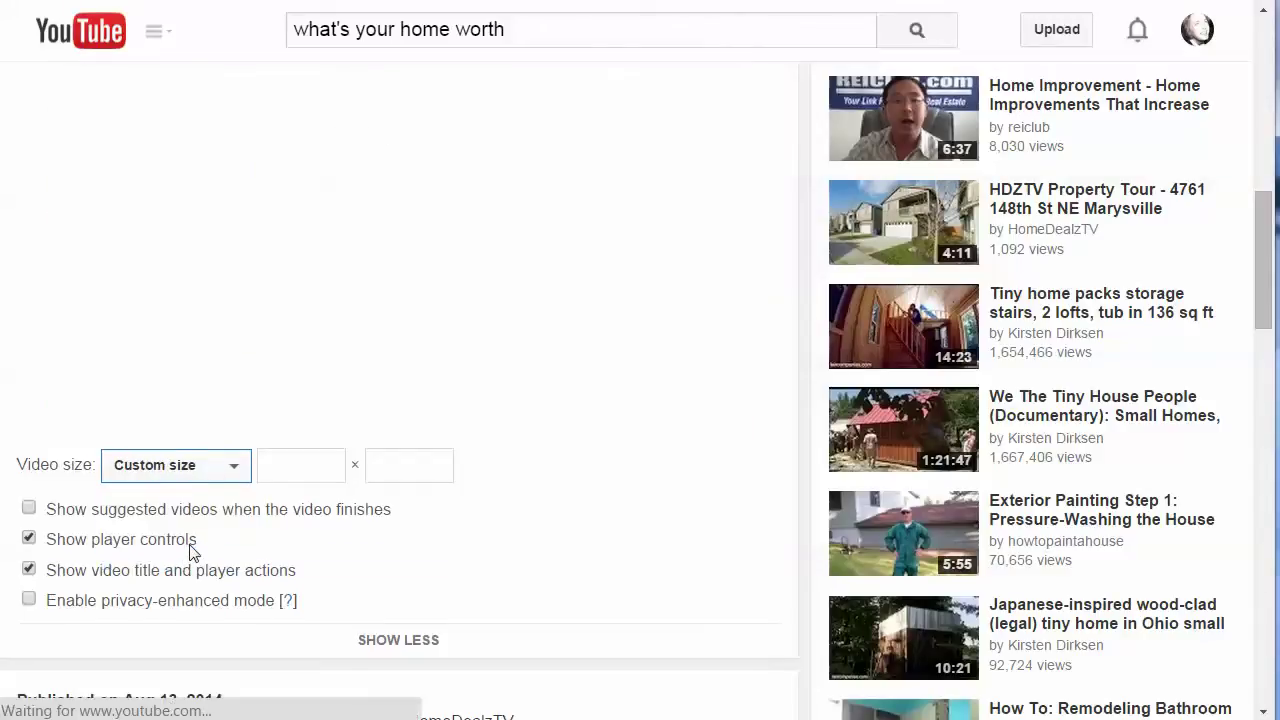
click(266, 463)
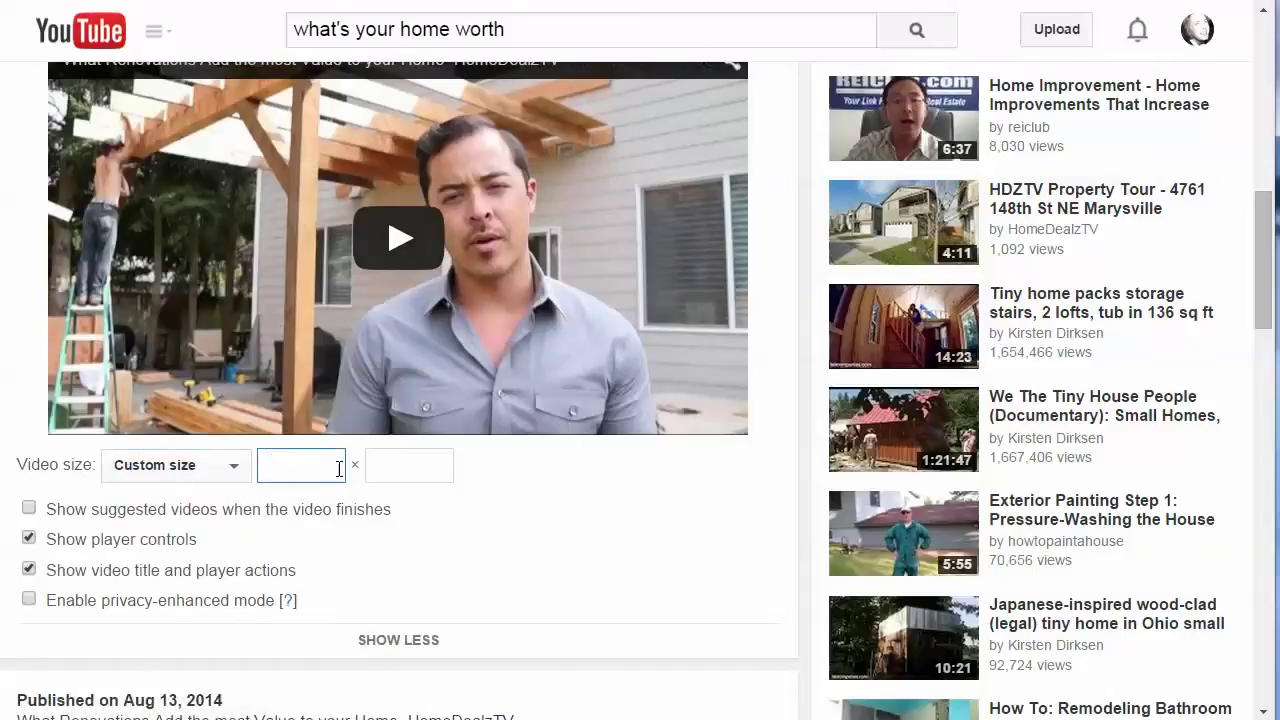
text(300)
click(378, 463)
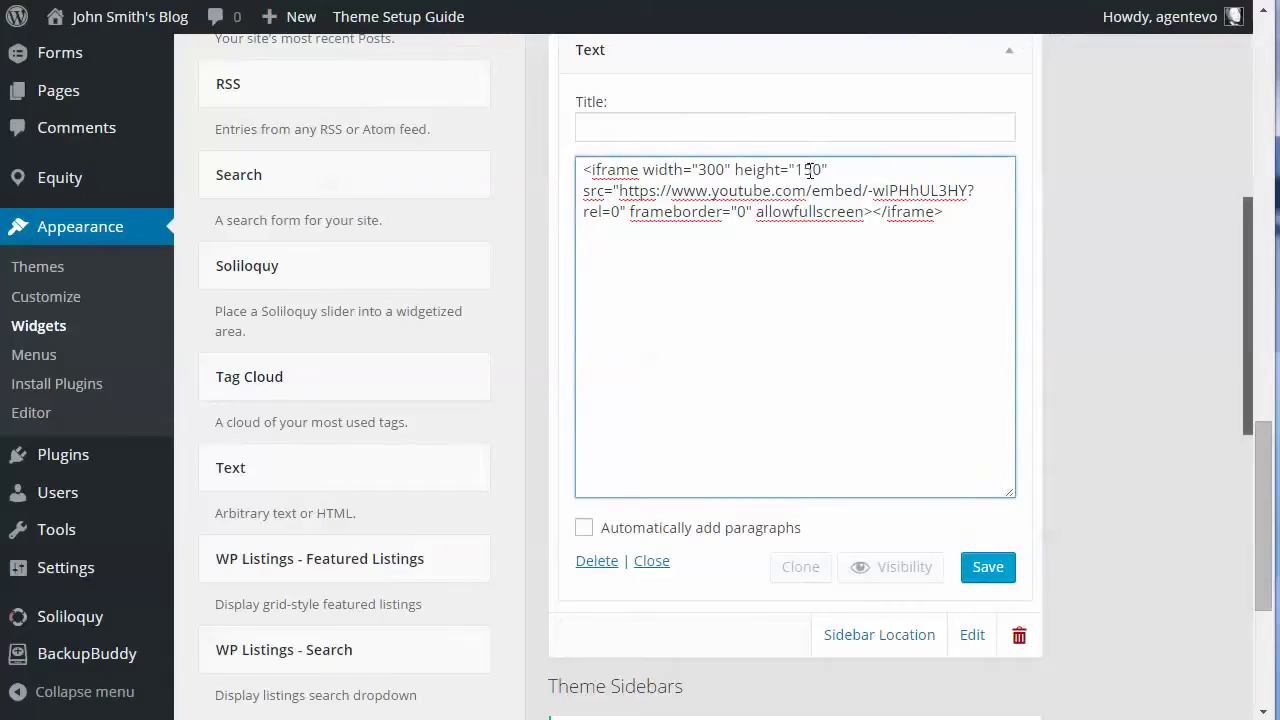
Back on the Widgets page, set the embedded video's iframe height to 169, save the Text widget and collapse it.
drag(808, 170, 824, 170)
text(69)
click(987, 568)
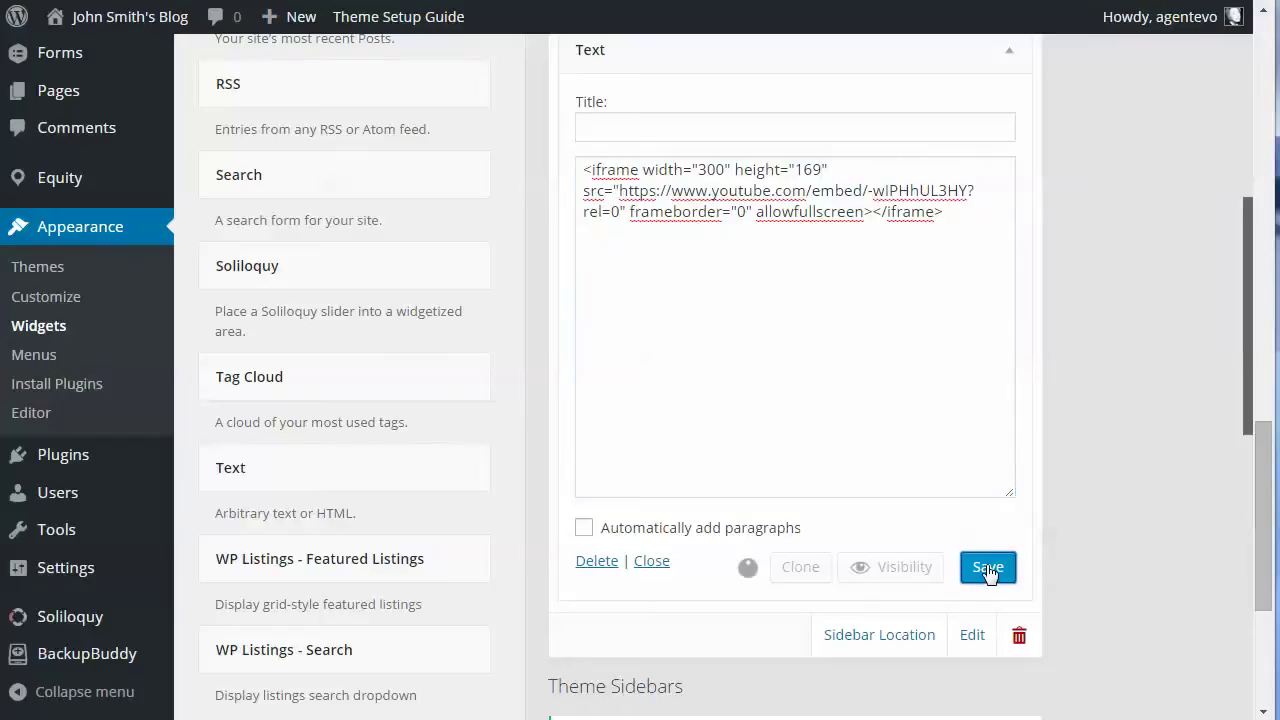
scroll(983, 360, up, 3)
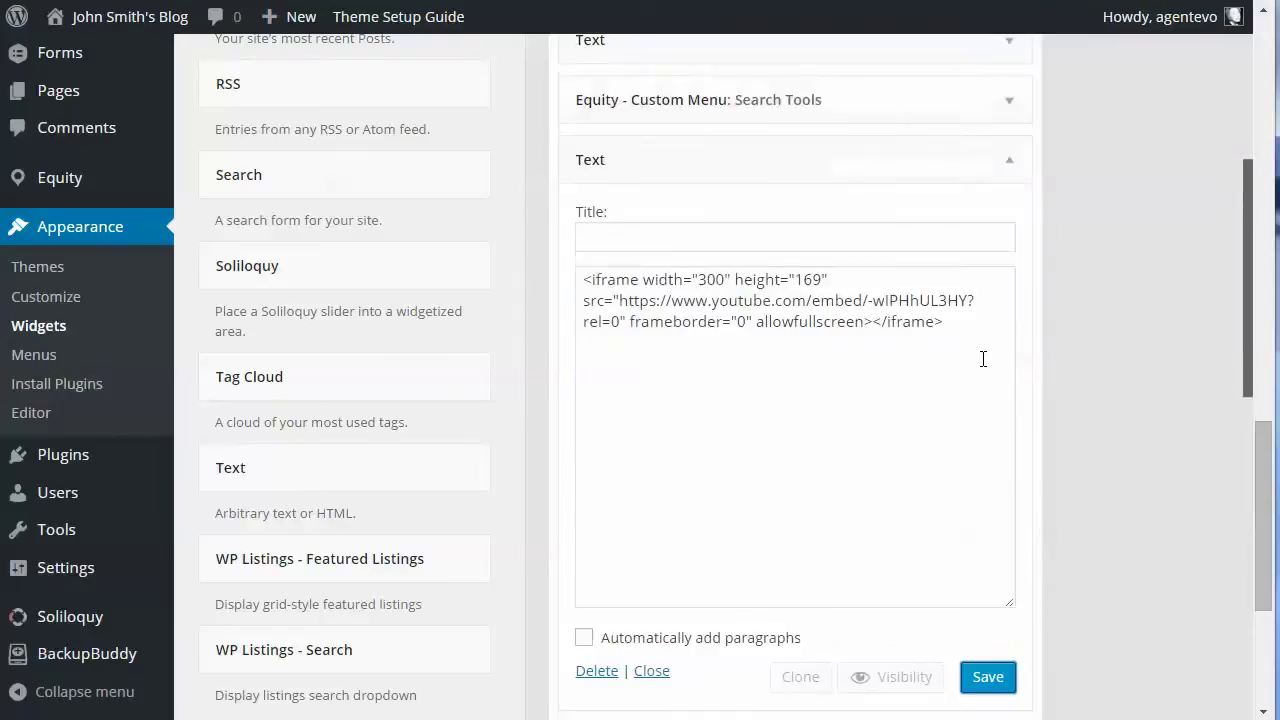
click(1008, 385)
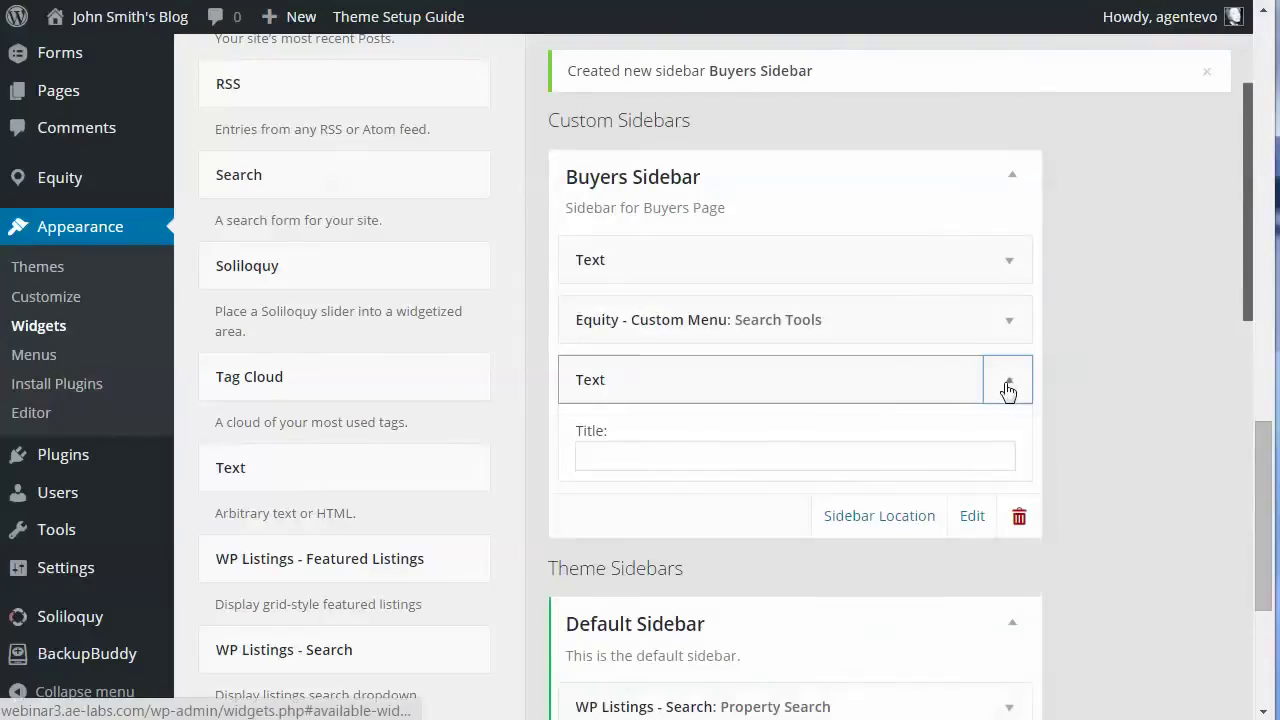
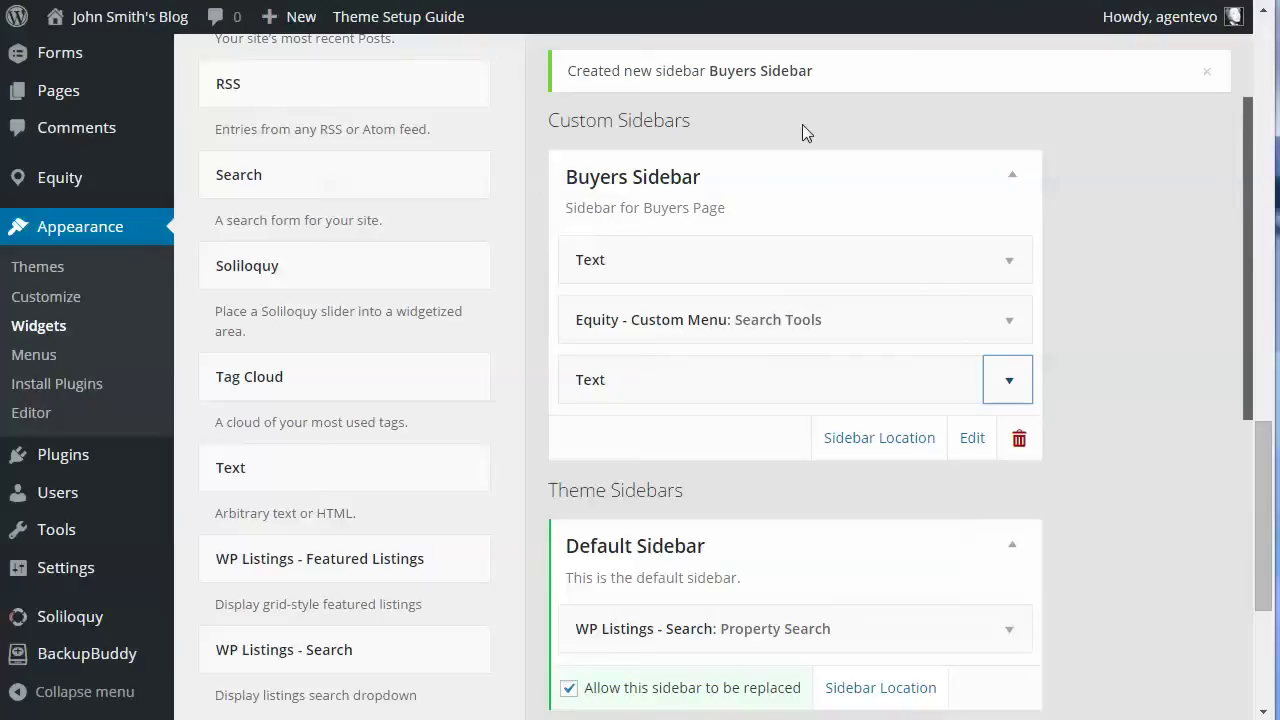
From the list of all pages, open the Buy page for editing in a new browser tab.
scroll(840, 440, up, 2)
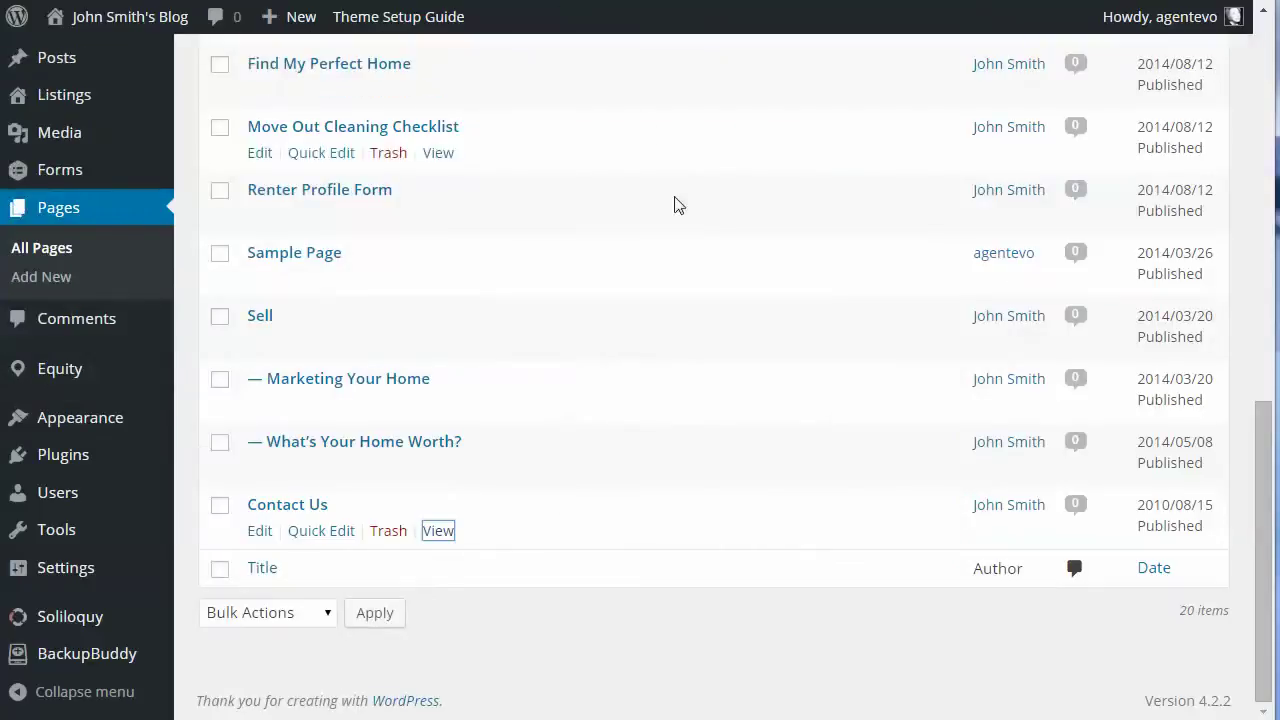
scroll(685, 363, up, 10)
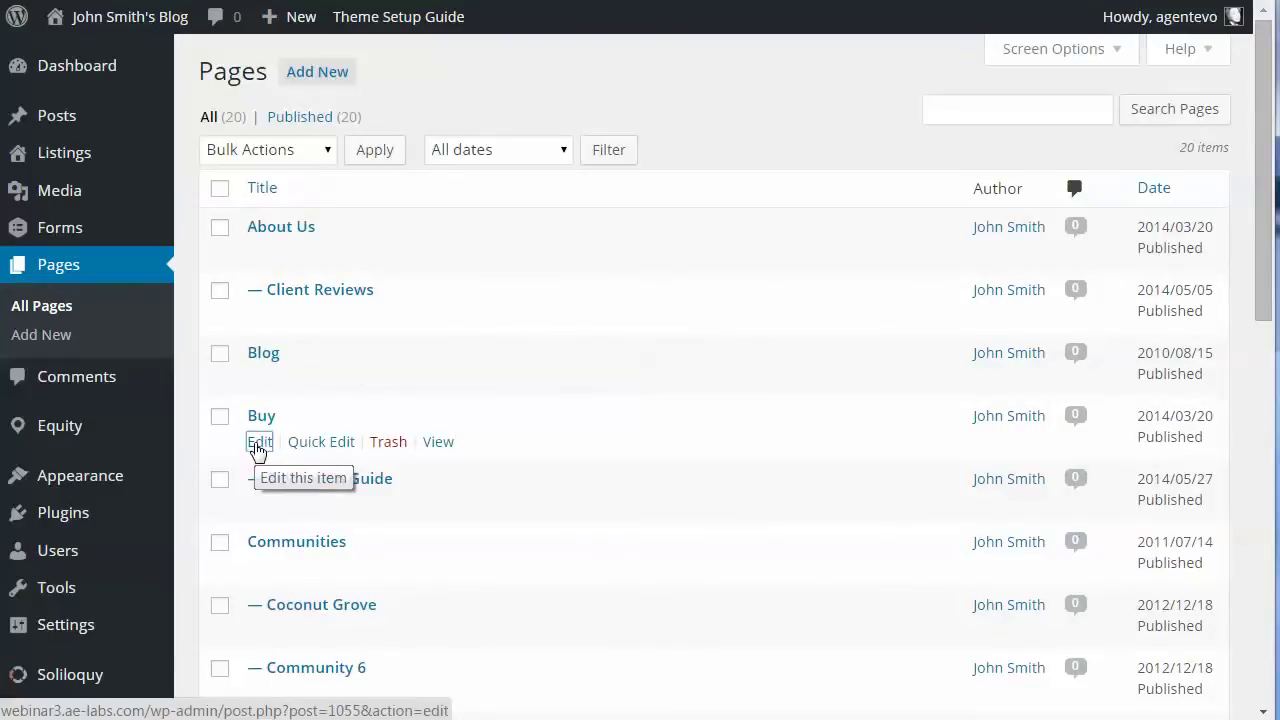
right_click(256, 449)
click(350, 460)
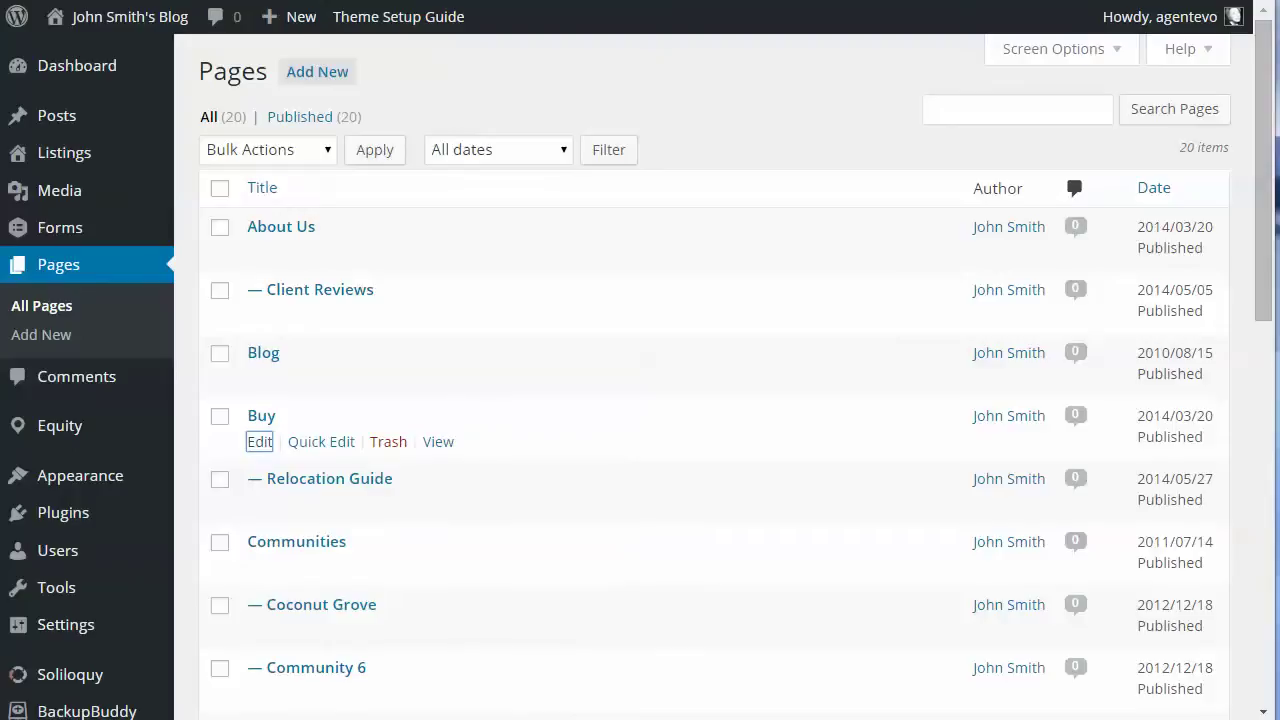
key(ctrl+Tab)
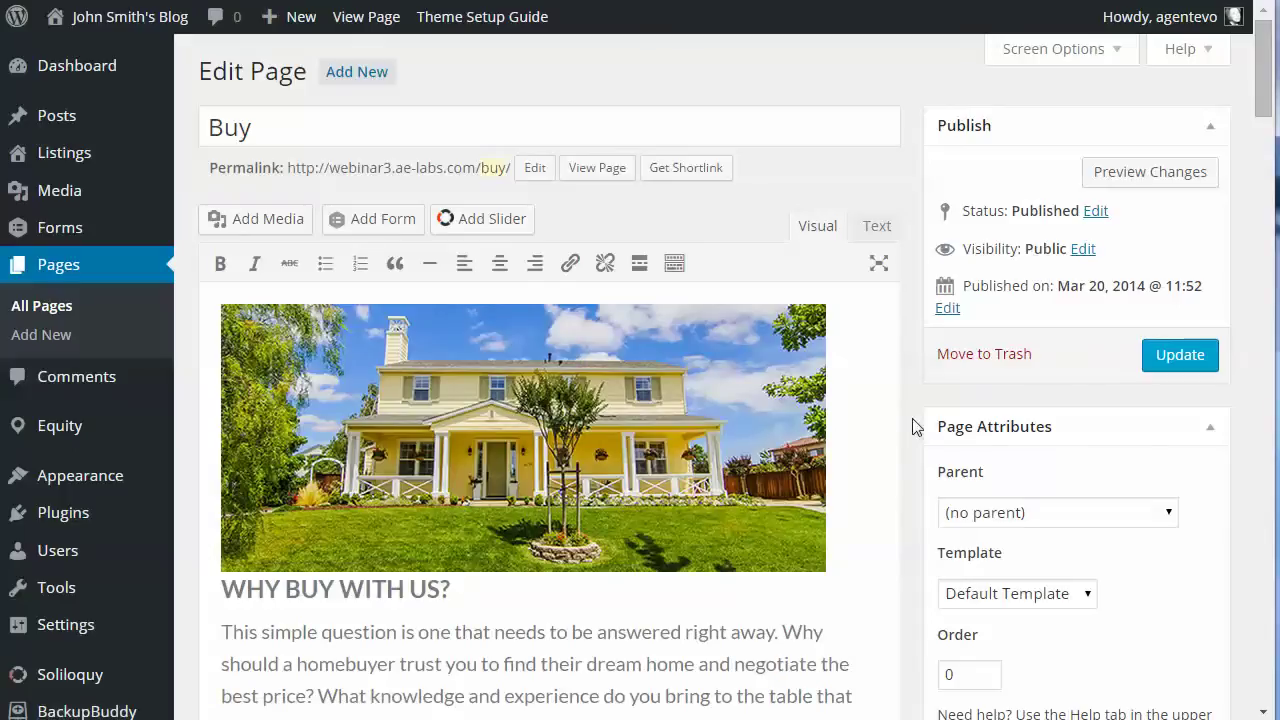
In the Buy page's Layout Settings, choose the layout with content on the left and the sidebar on the right.
scroll(912, 418, down, 8)
scroll(912, 420, down, 10)
scroll(912, 428, down, 4)
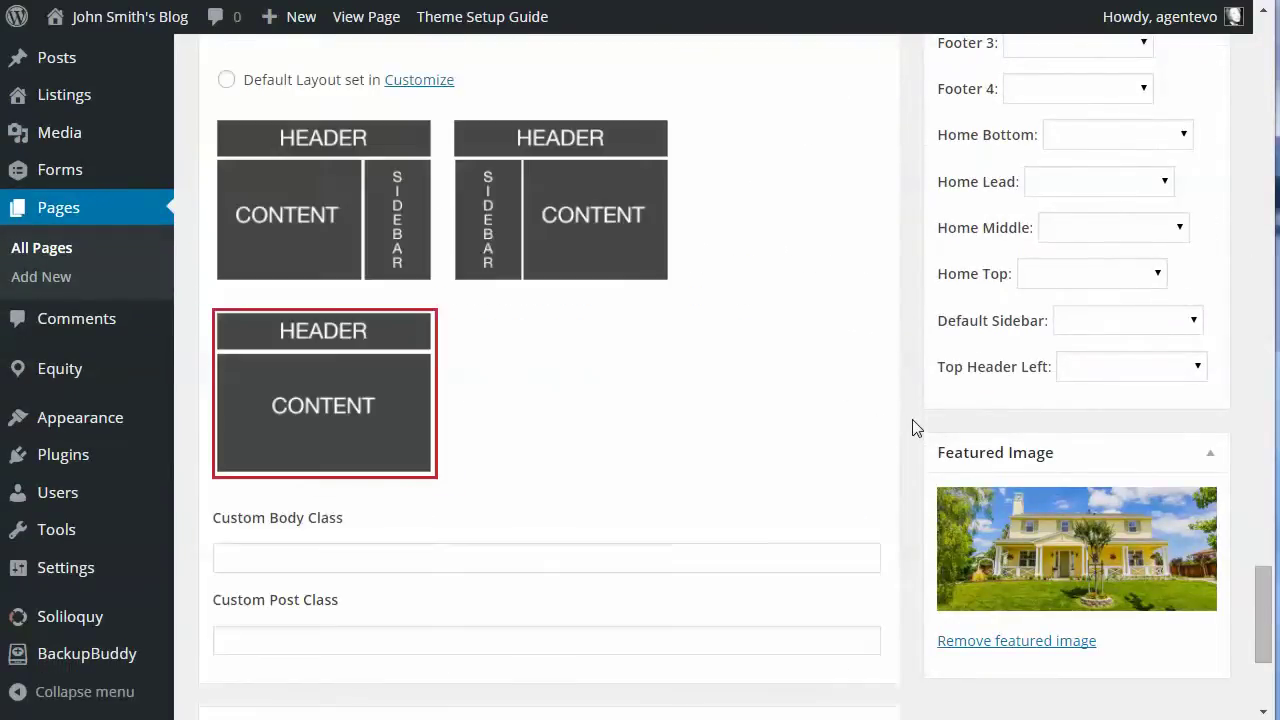
click(330, 179)
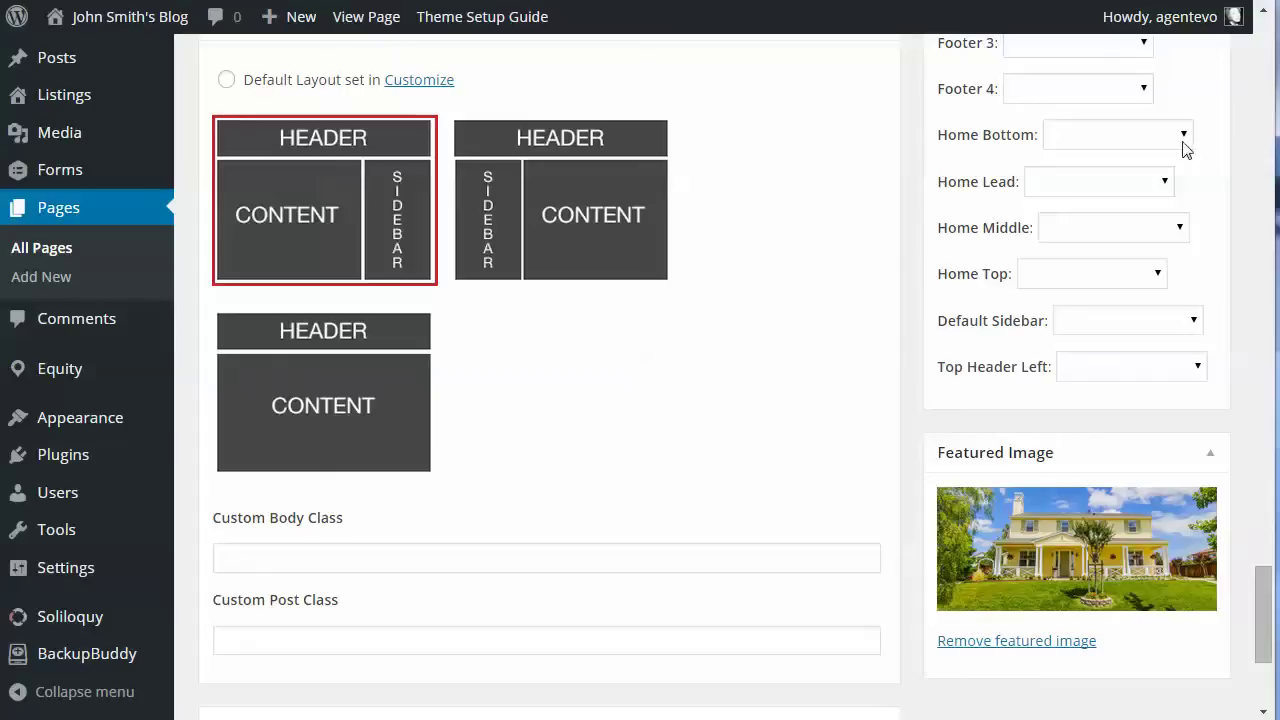
Replace the Buy page's Default Sidebar with the Buyers Sidebar and update the page.
scroll(1257, 197, up, 4)
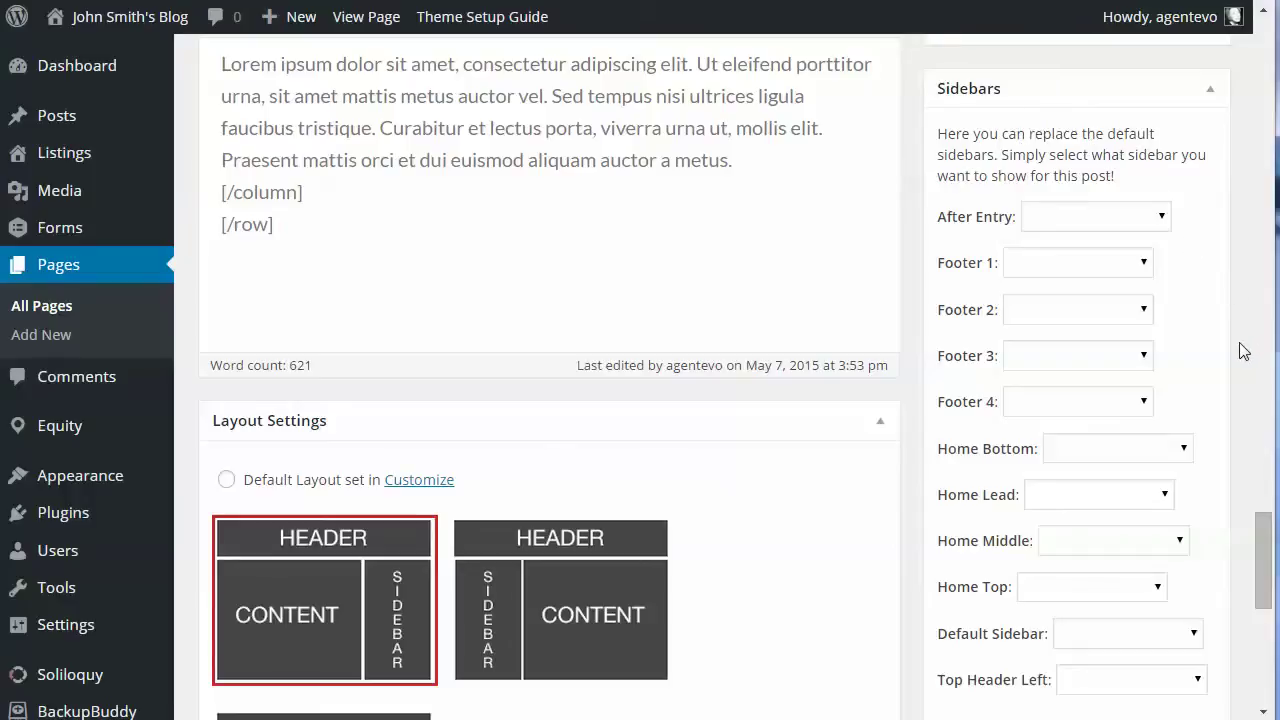
scroll(1243, 351, down, 4)
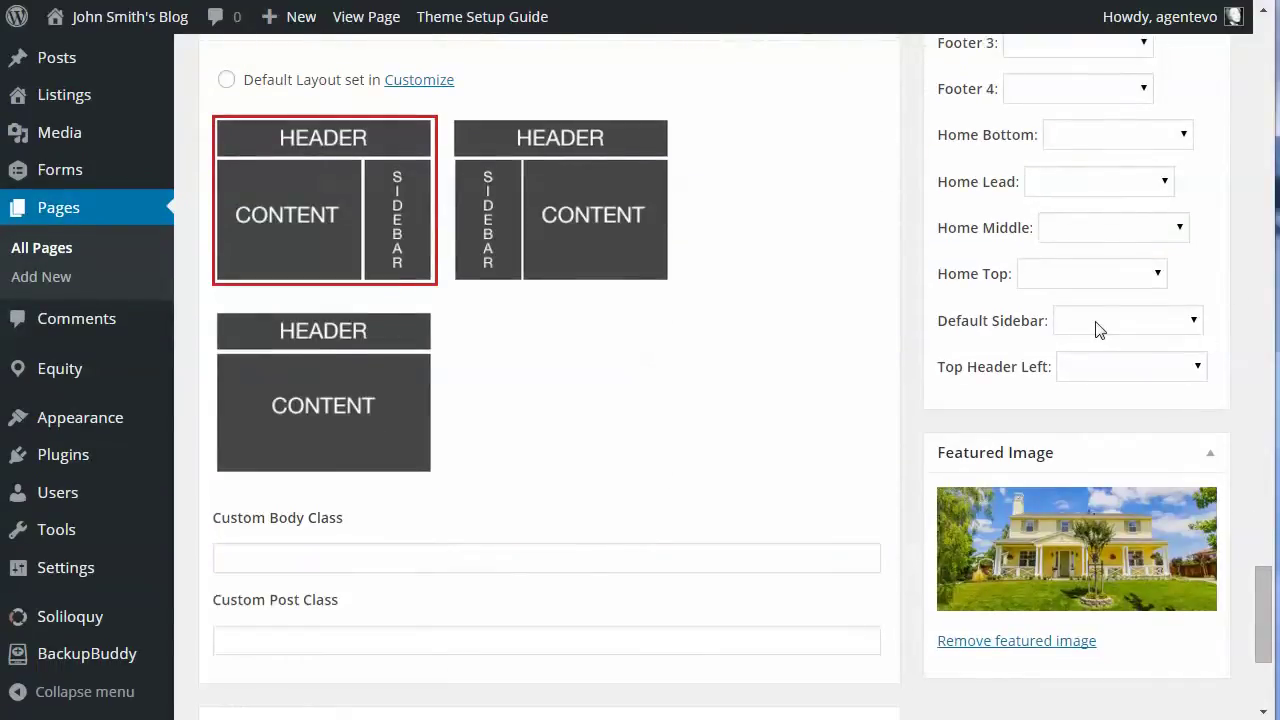
click(1096, 322)
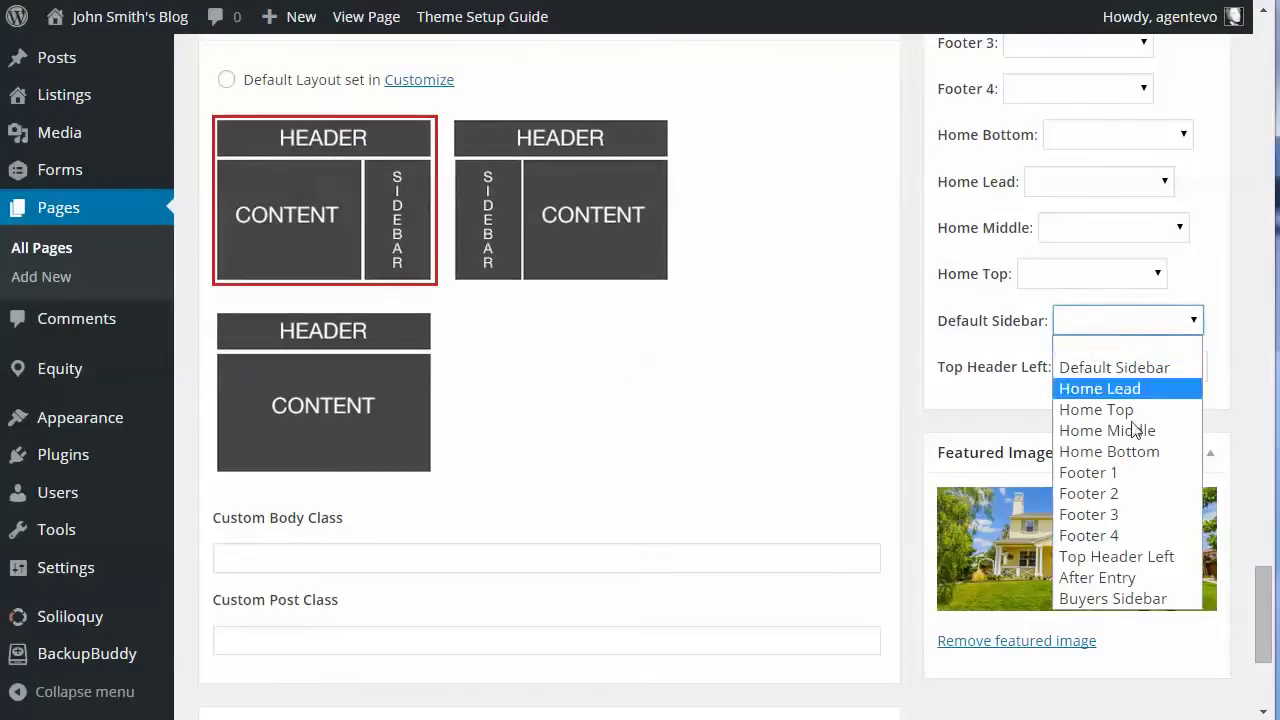
click(1113, 598)
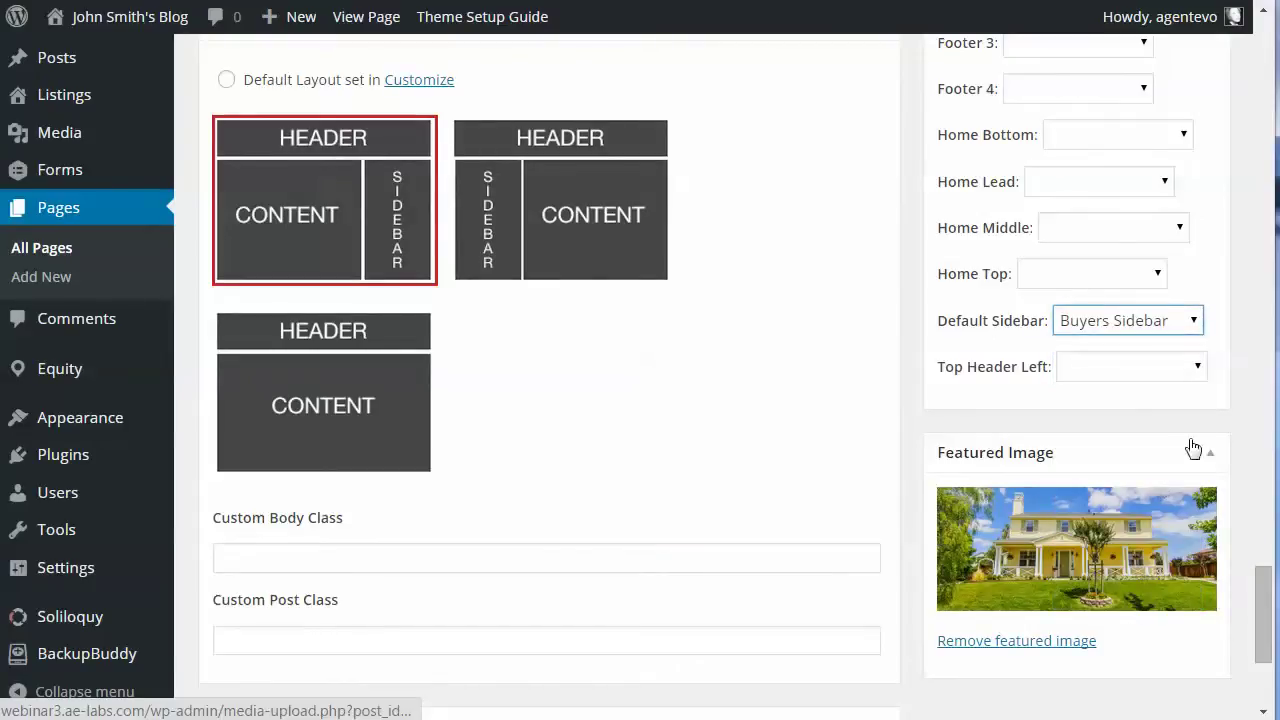
scroll(1243, 423, up, 5)
scroll(1243, 423, up, 6)
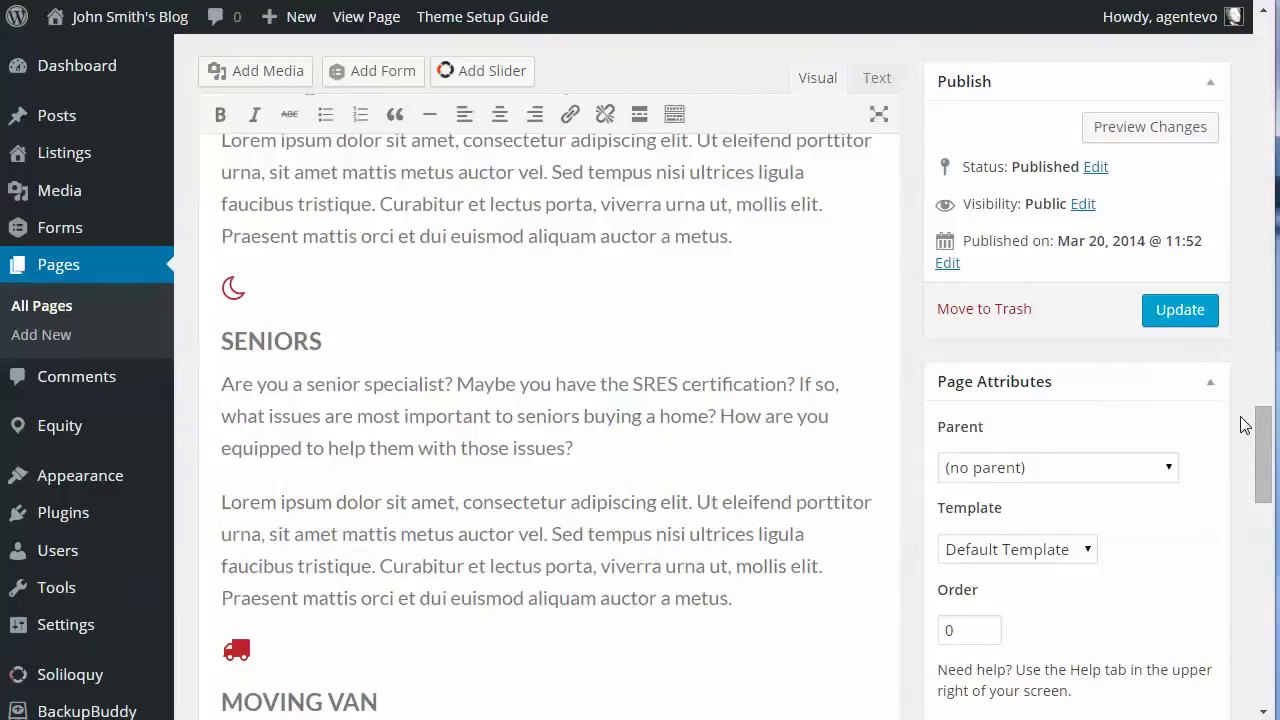
click(1178, 311)
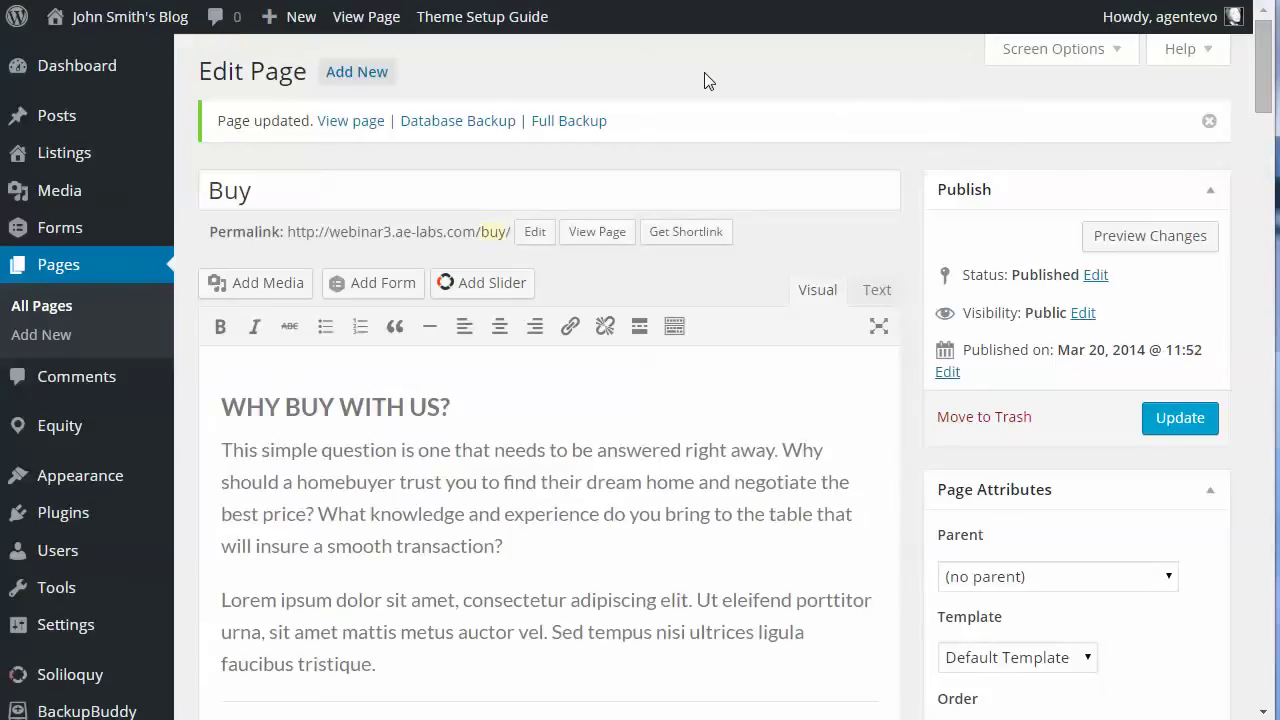
View the updated Buy page in a new browser tab and examine its sidebar from the Contact Us button to the video.
right_click(339, 122)
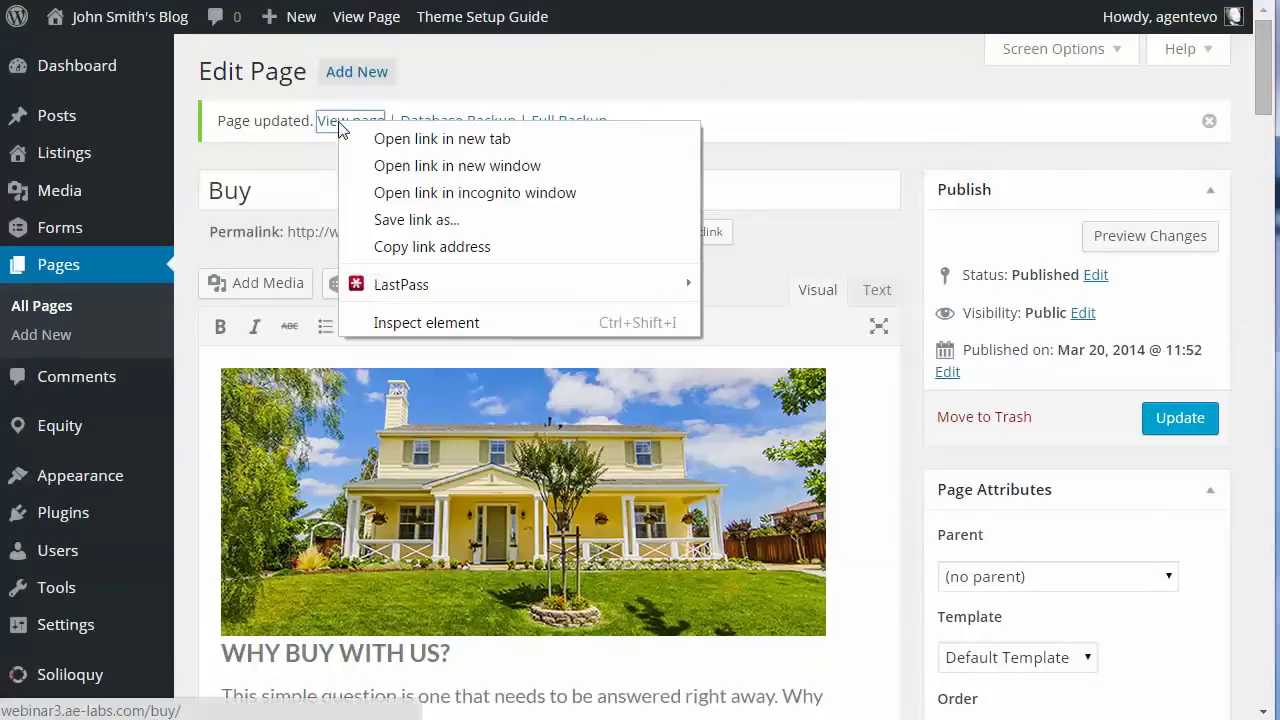
click(510, 142)
key(ctrl+Tab)
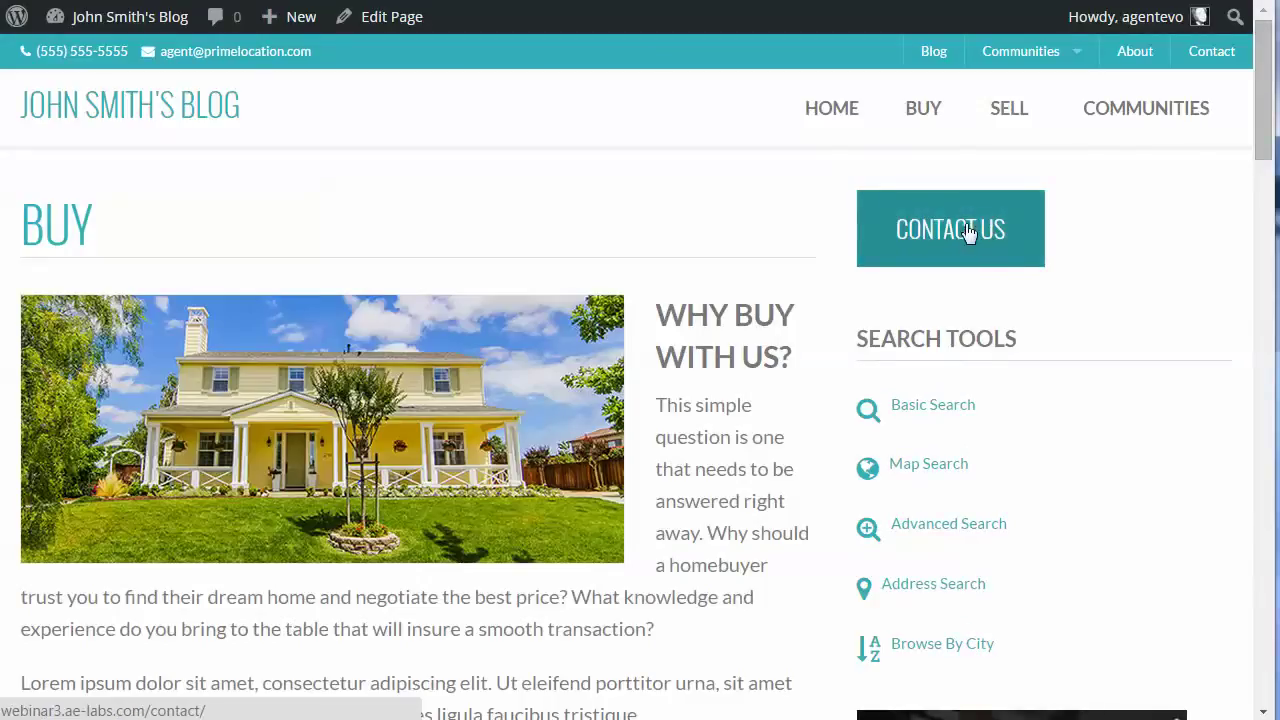
scroll(1100, 331, down, 1)
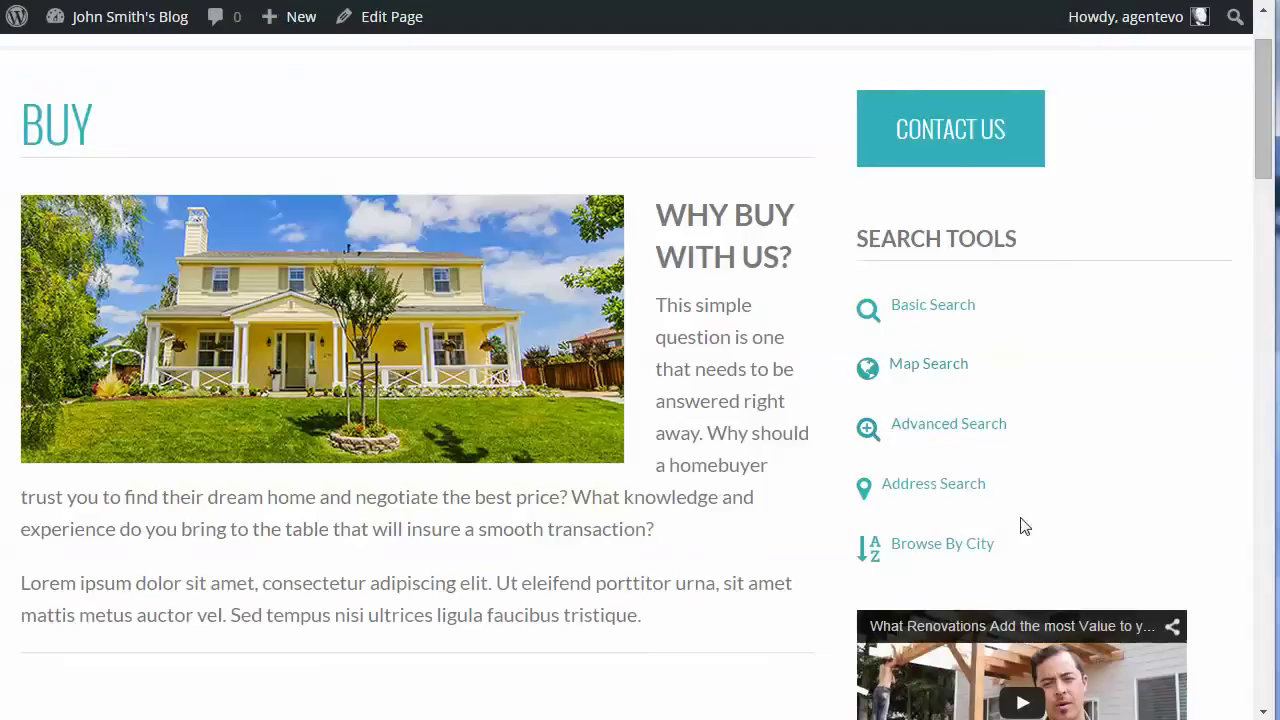
scroll(1154, 443, down, 4)
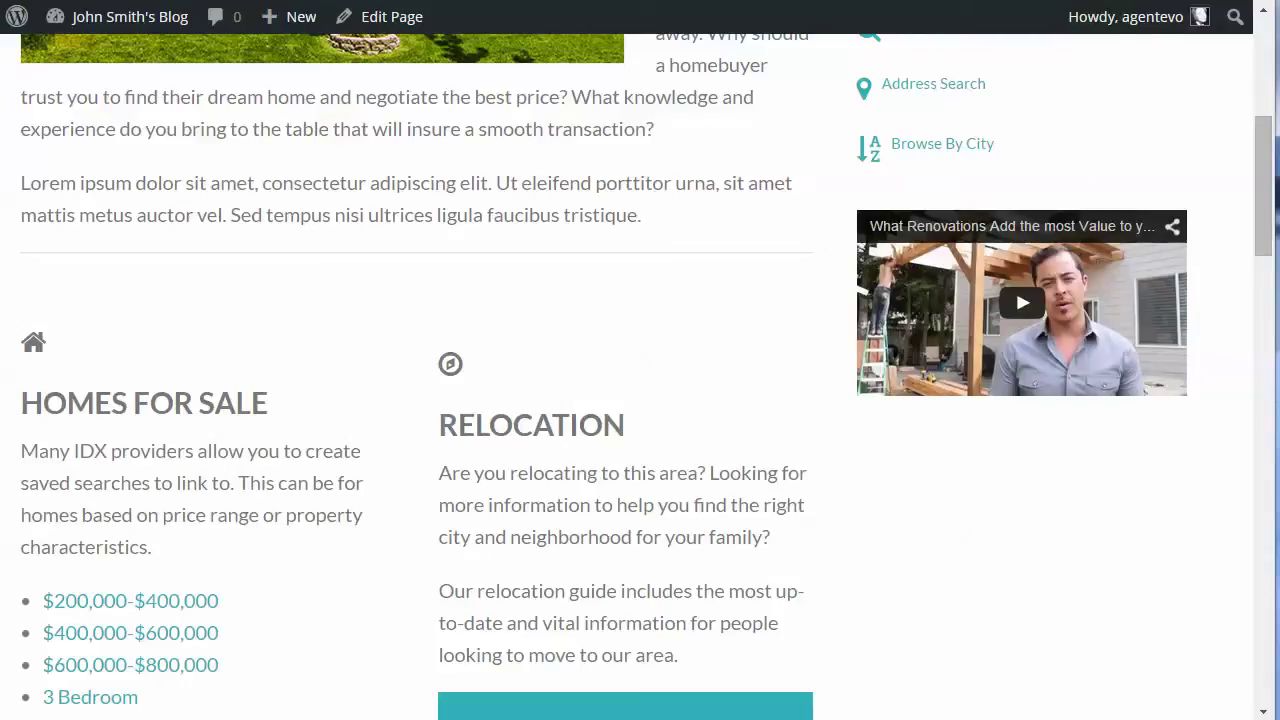
Return to the Widgets page and start a new custom sidebar named "Market Stats Sidebar".
key(alt+Left)
key(alt+Left)
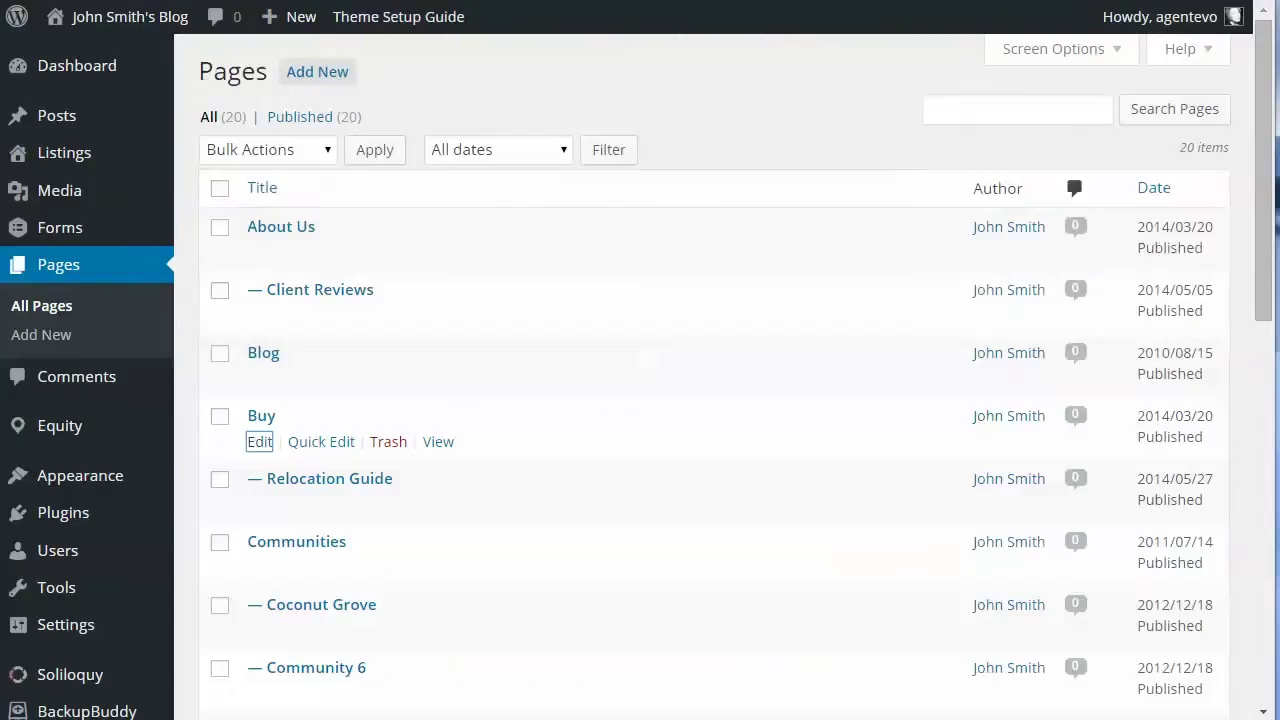
key(alt+Left)
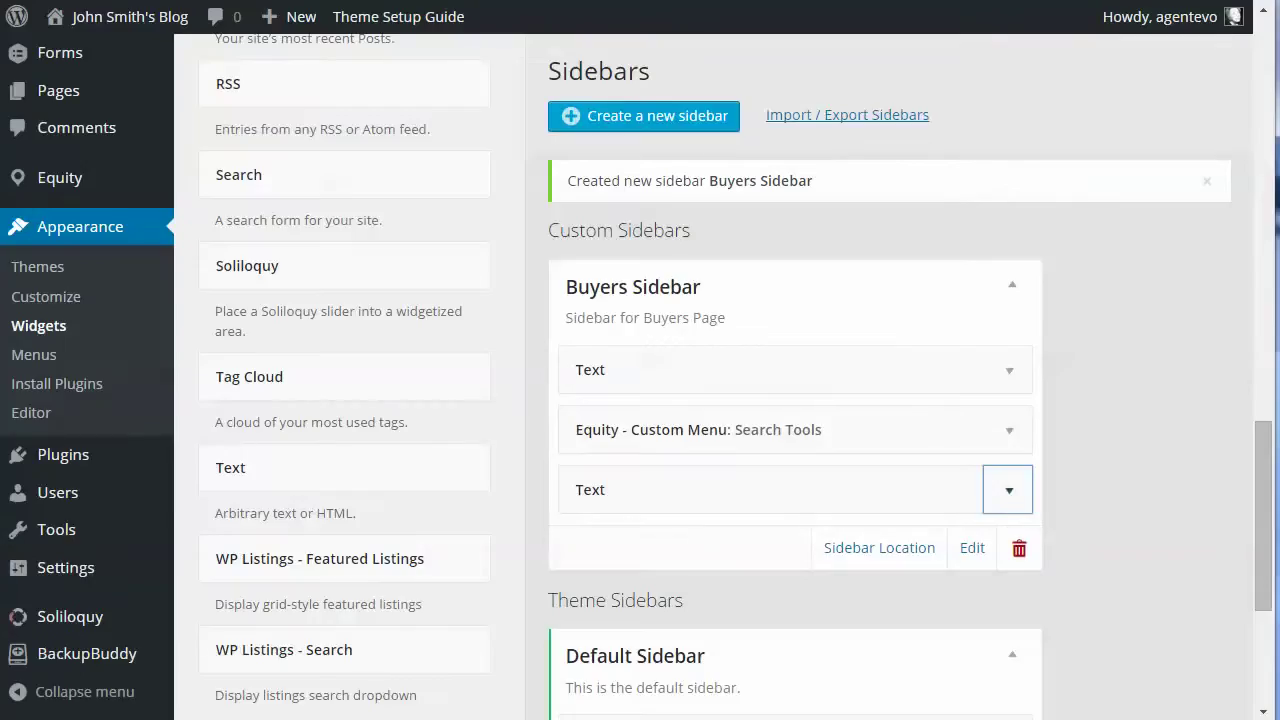
click(661, 114)
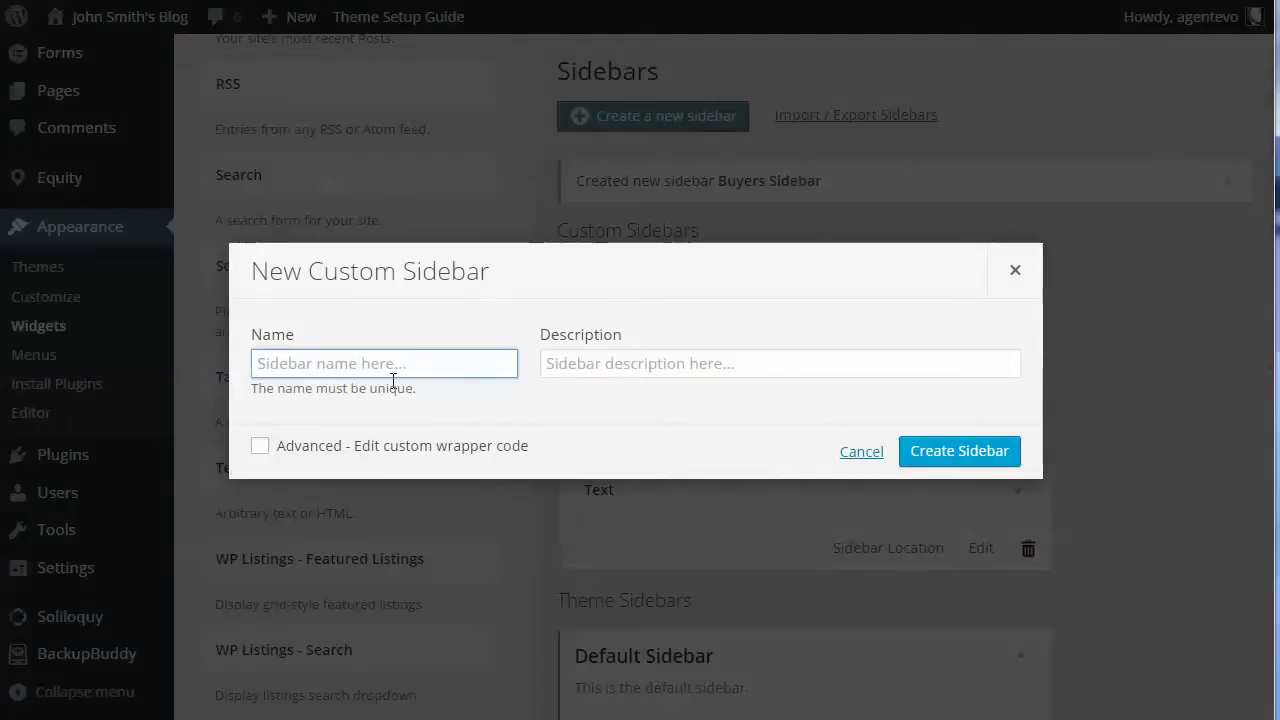
text(Market ST)
key(BackSpace)
text(tats Sidebar)
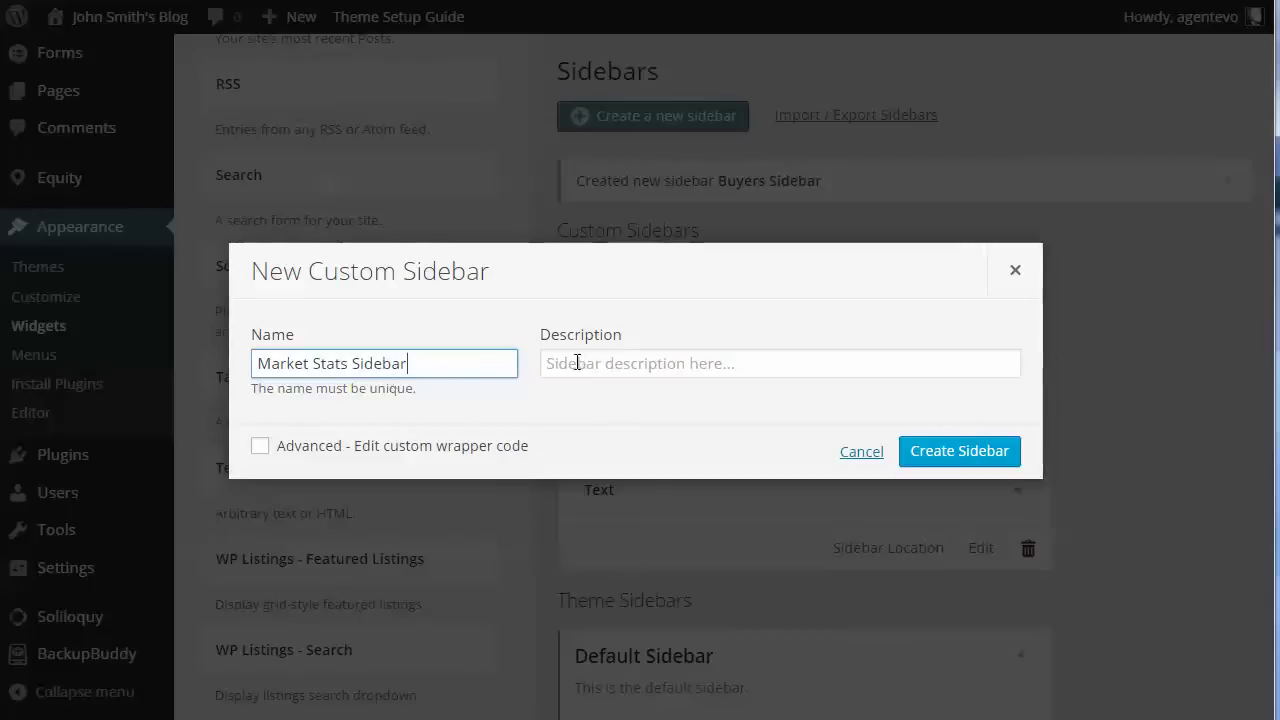
Enter "Sidebar for Market Stats Category" as the new sidebar's description and create the sidebar.
click(577, 363)
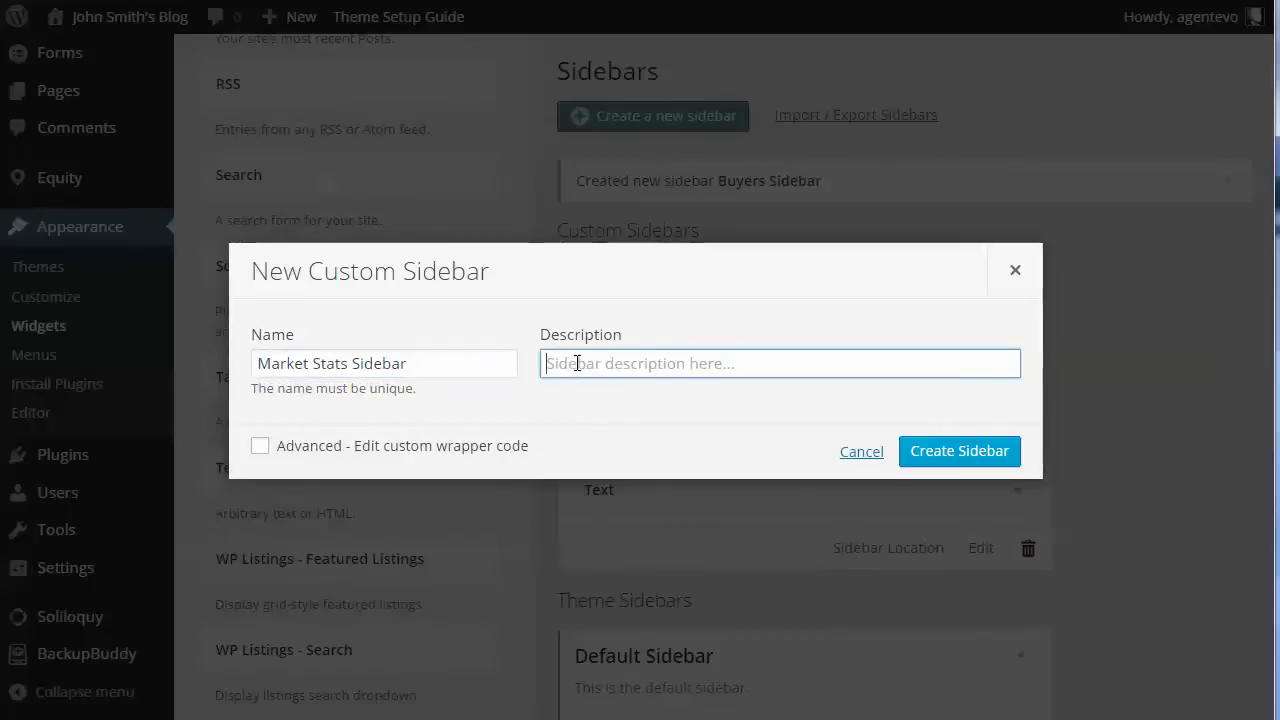
text(Sidebar for Market Stats Cageg)
key(BackSpace)
key(BackSpace)
text(tegory)
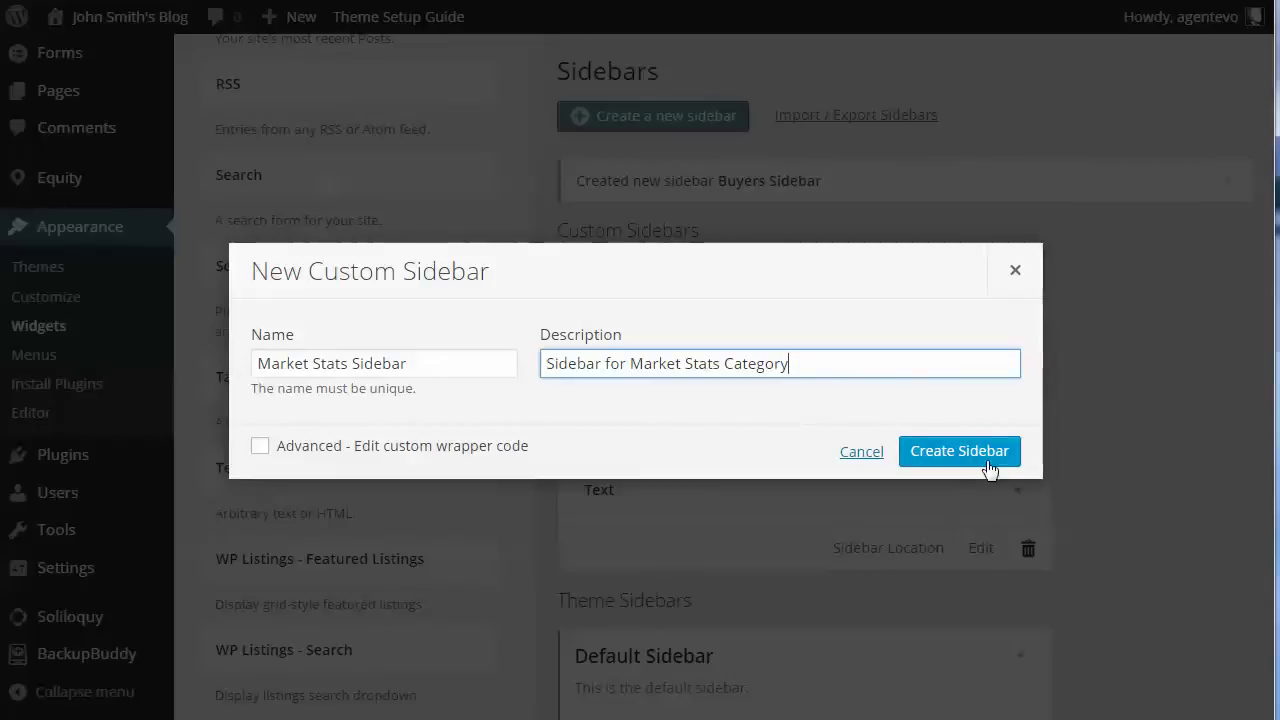
click(955, 450)
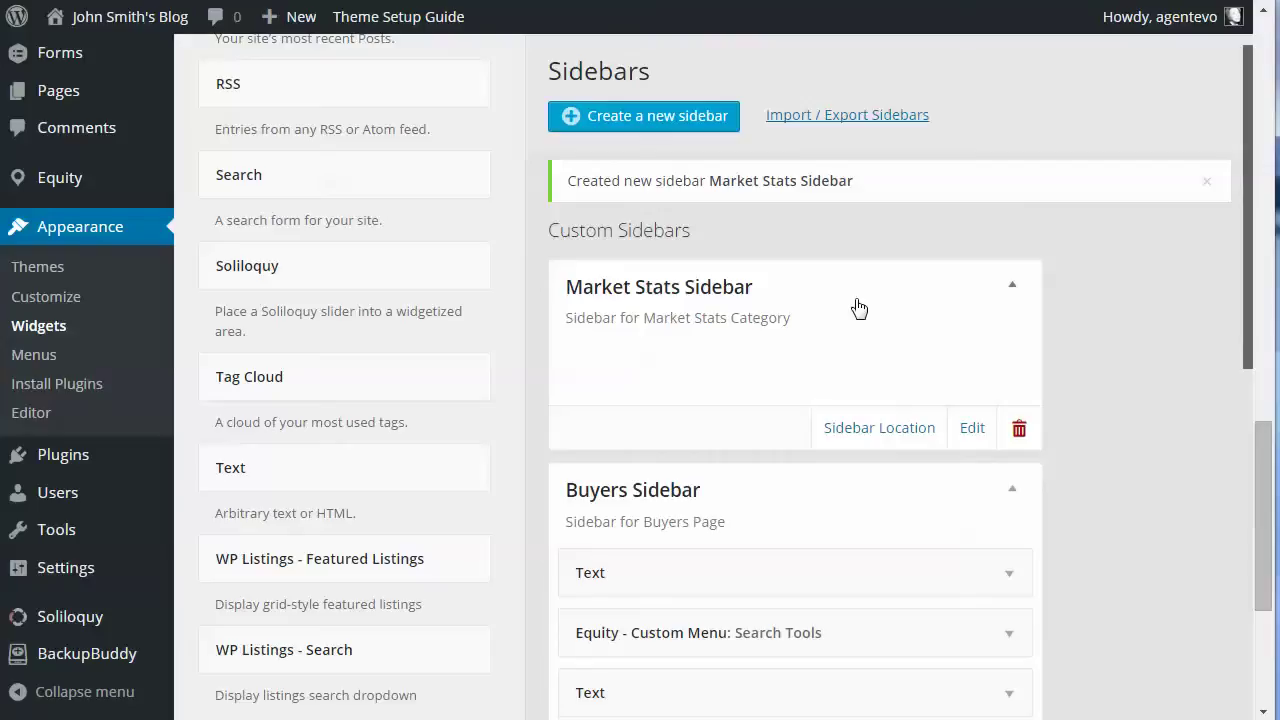
Open the site's posts in a new browser tab and go to the post categories page.
scroll(208, 170, up, 3)
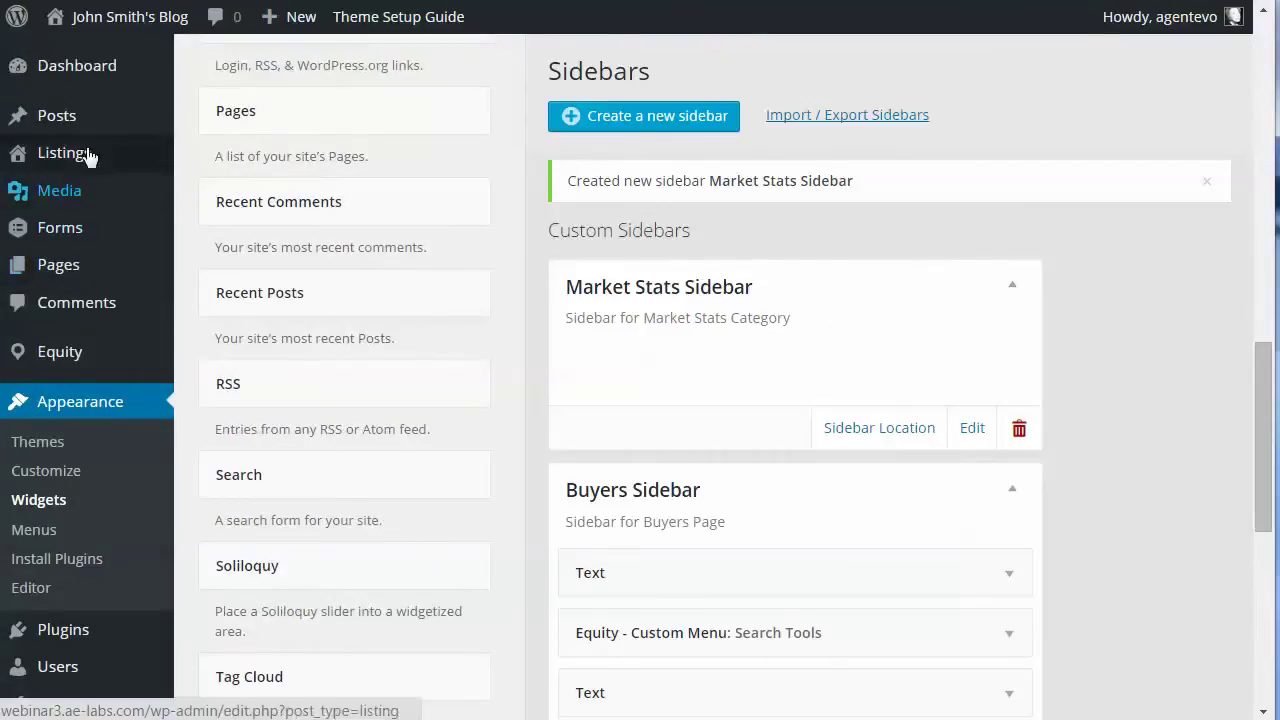
mouse_move(60, 117)
right_click(234, 120)
click(340, 131)
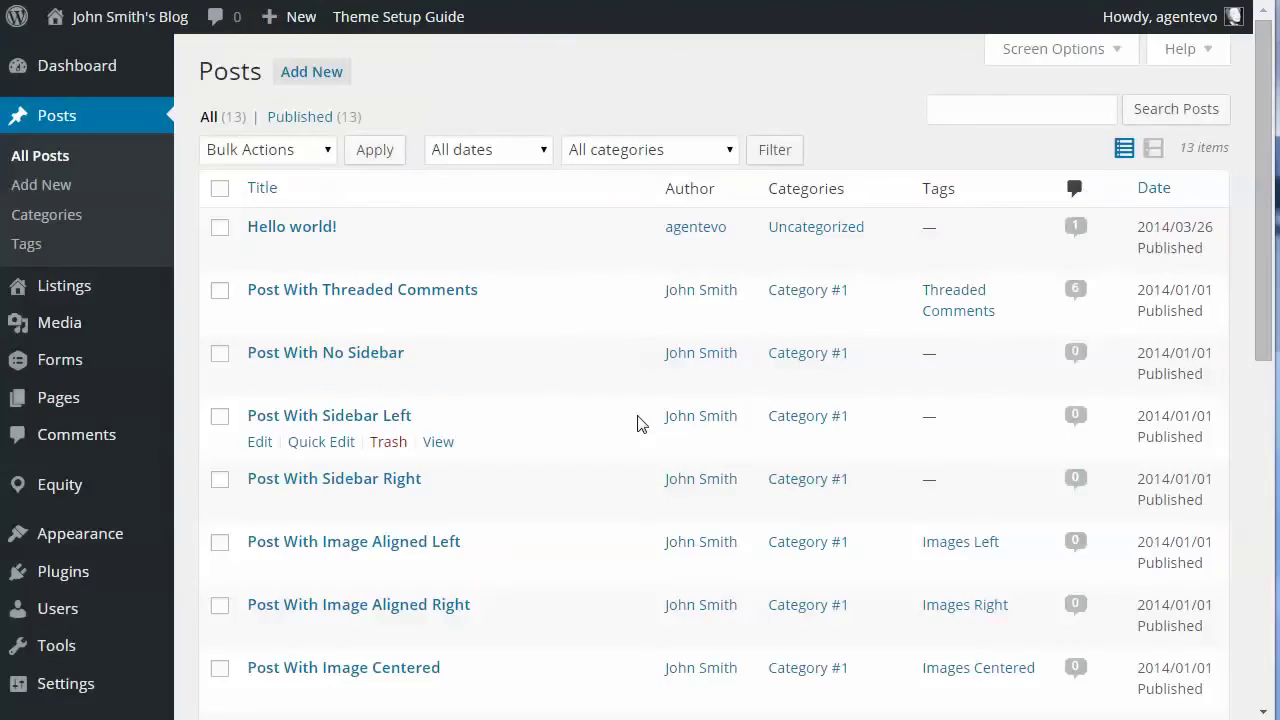
scroll(640, 423, down, 6)
scroll(640, 423, up, 6)
click(60, 222)
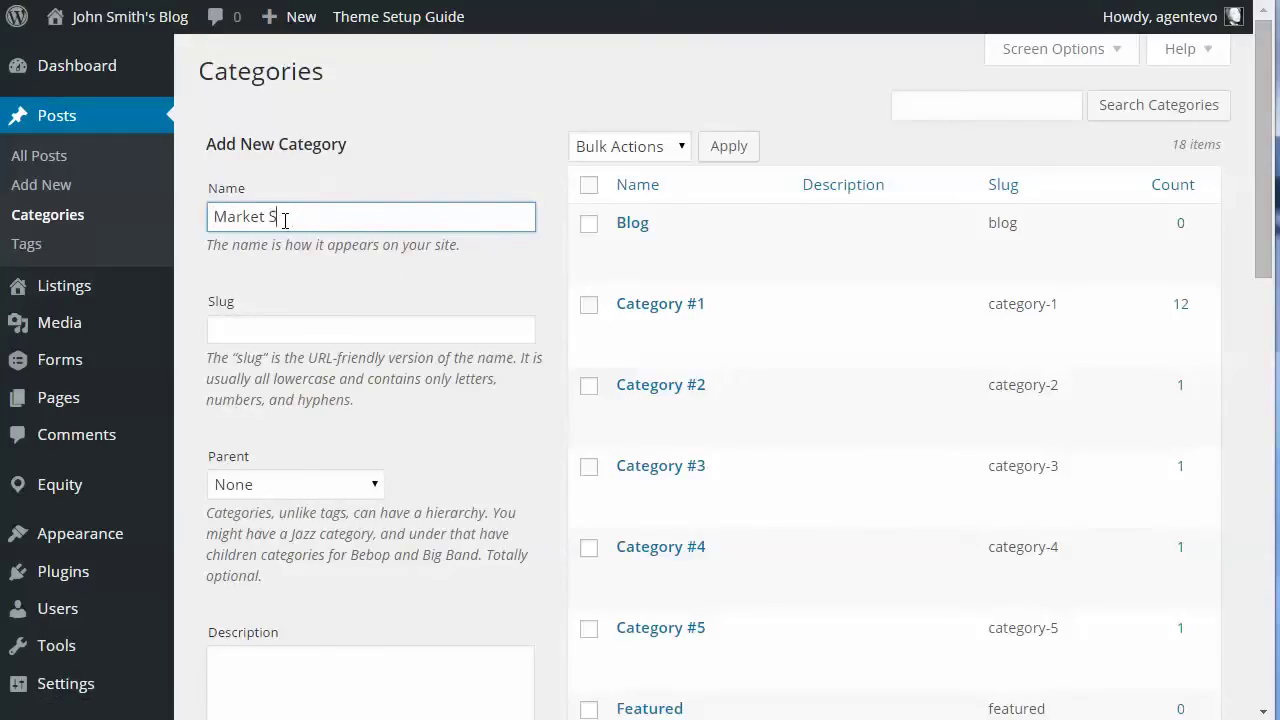
Add a post category named "Market Stats" with the slug "market-stats".
click(255, 330)
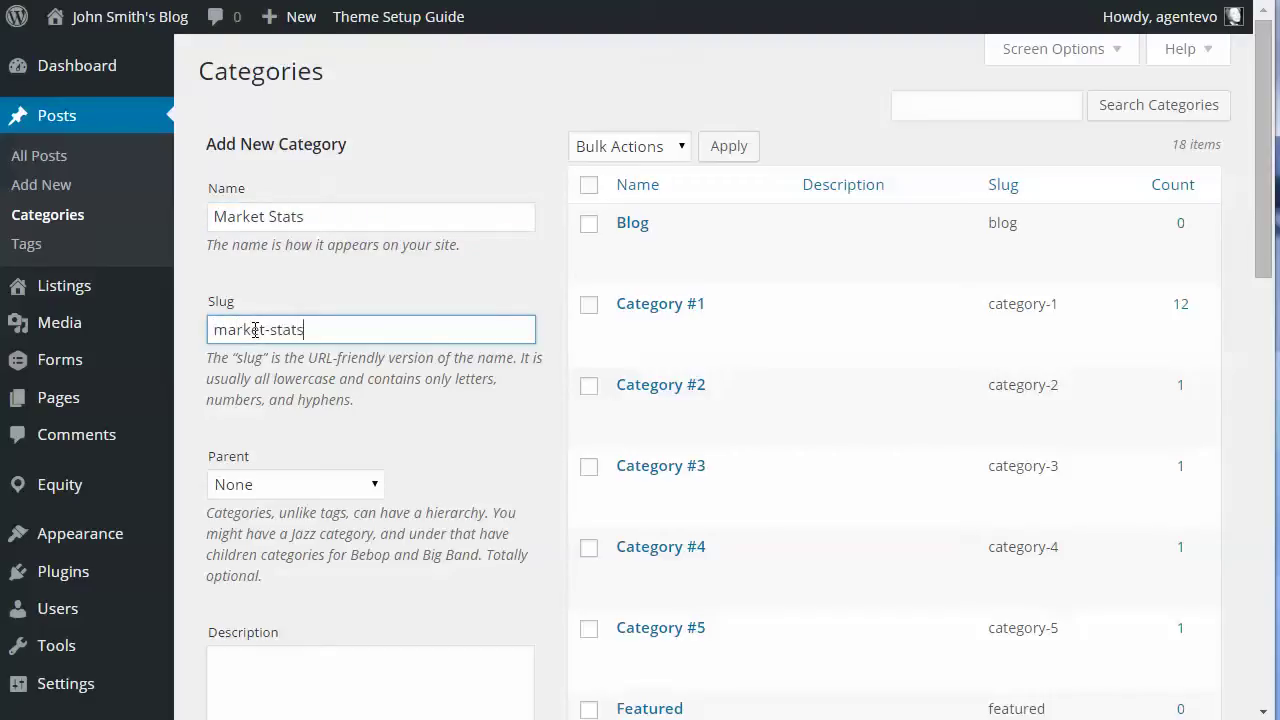
scroll(345, 345, down, 3)
click(294, 544)
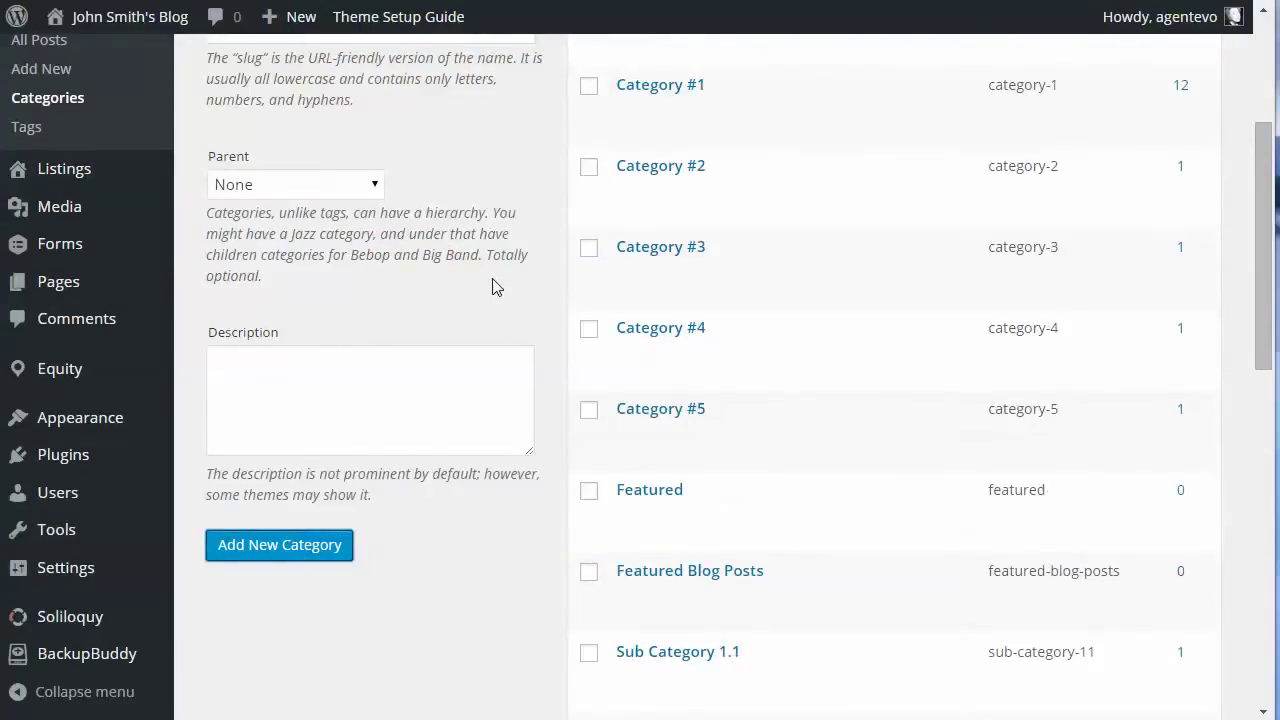
Bulk edit the posts "Hello world!", "Post With Threaded Comments" and "Post With No Sidebar" to add them to the Market Stats category.
scroll(491, 290, up, 3)
click(148, 161)
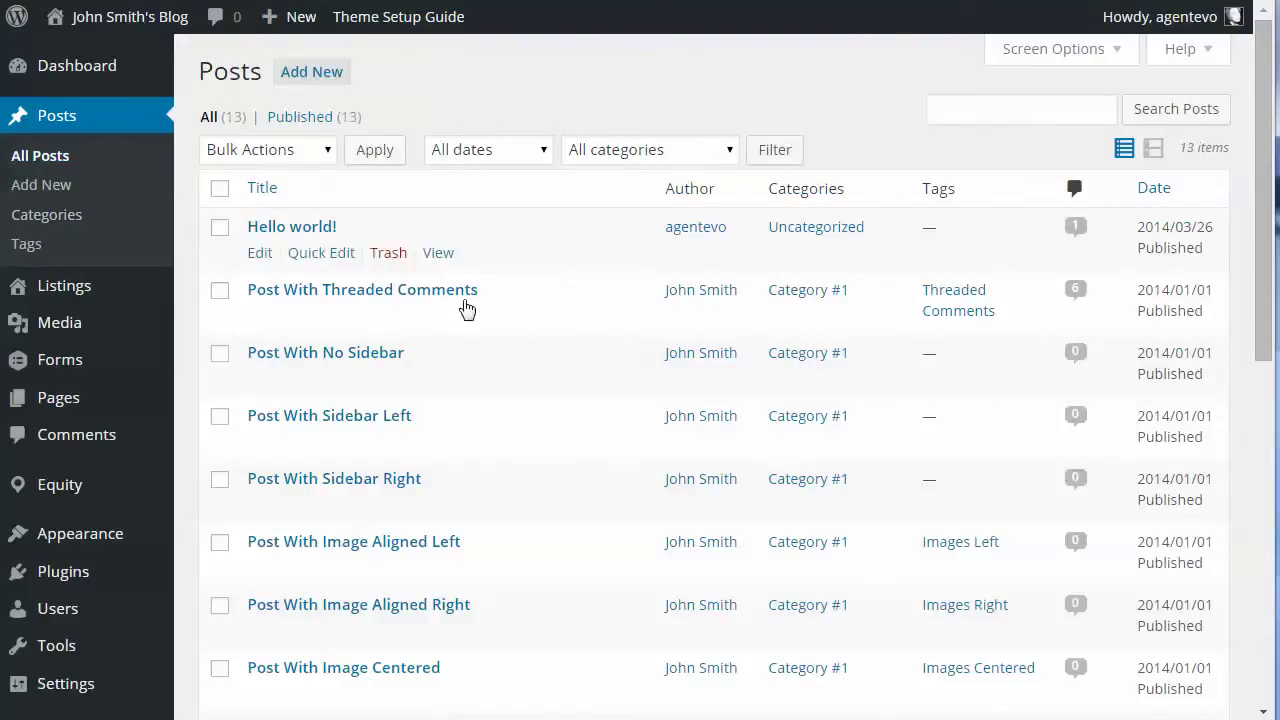
click(220, 228)
click(220, 292)
click(221, 355)
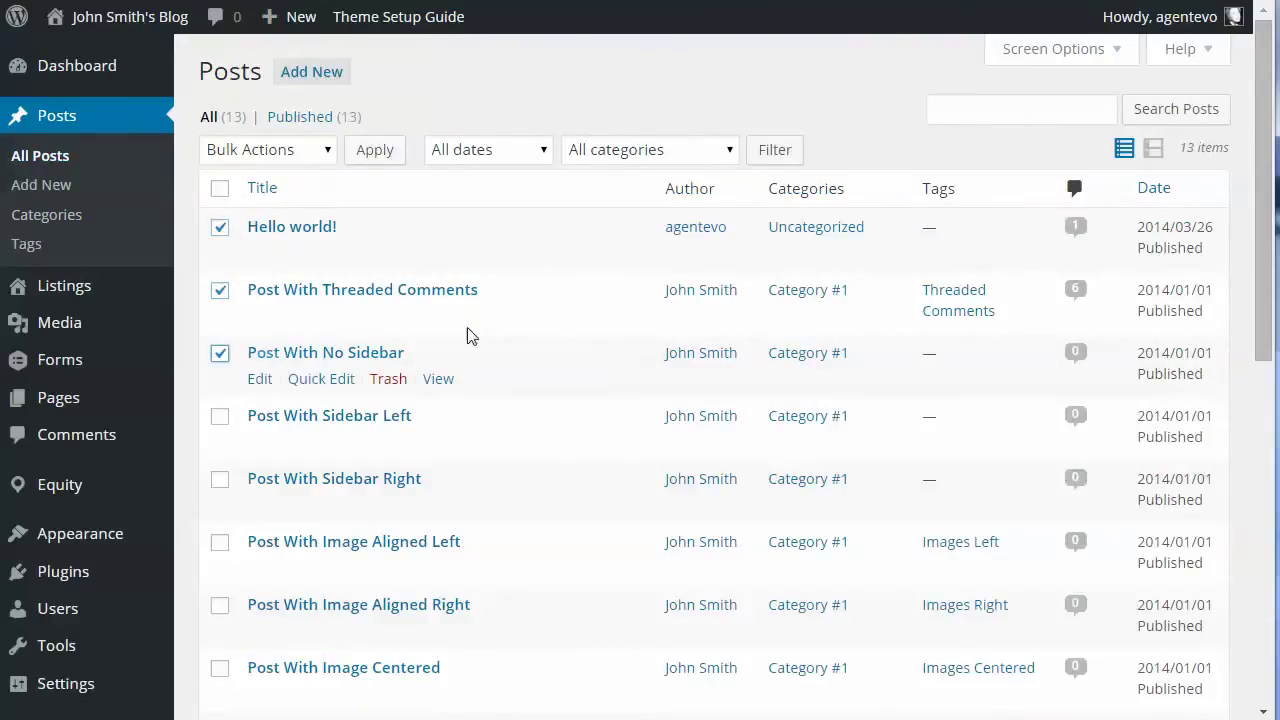
click(291, 152)
click(250, 196)
click(372, 152)
drag(694, 286, 696, 350)
click(531, 302)
click(1174, 453)
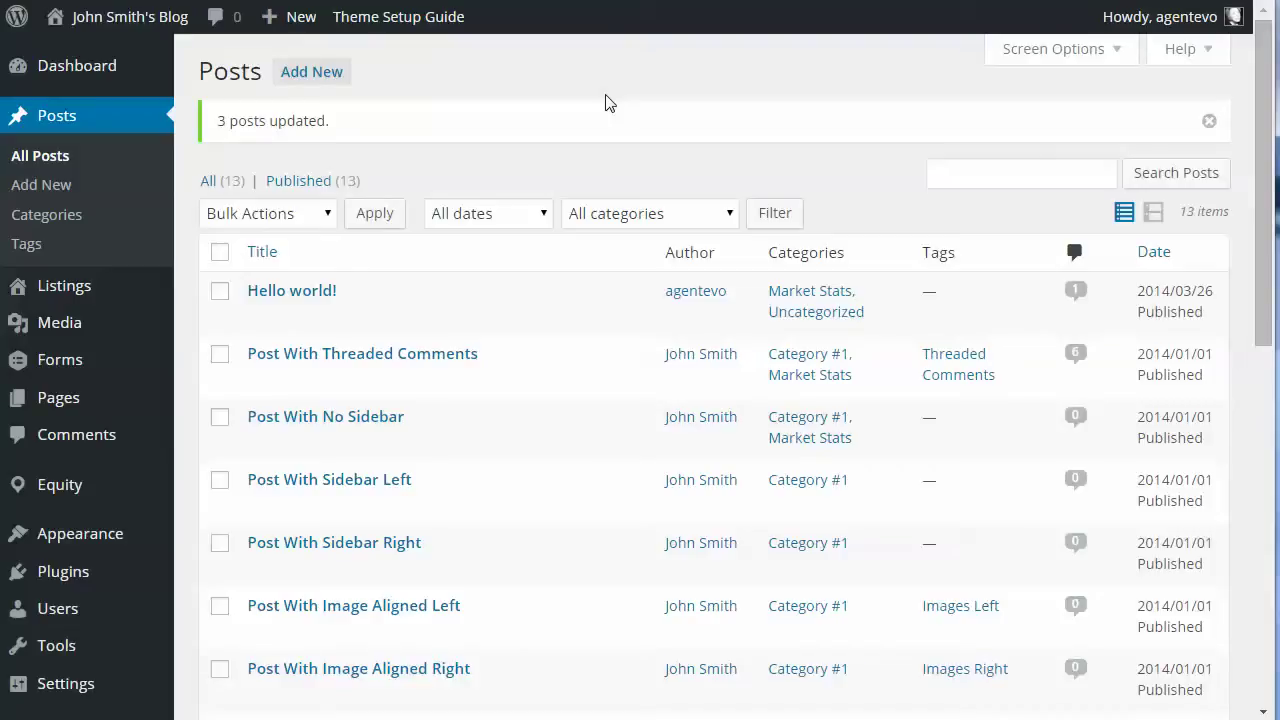
View the Market Stats category archive in a new browser tab and examine its posts and sidebar.
click(60, 222)
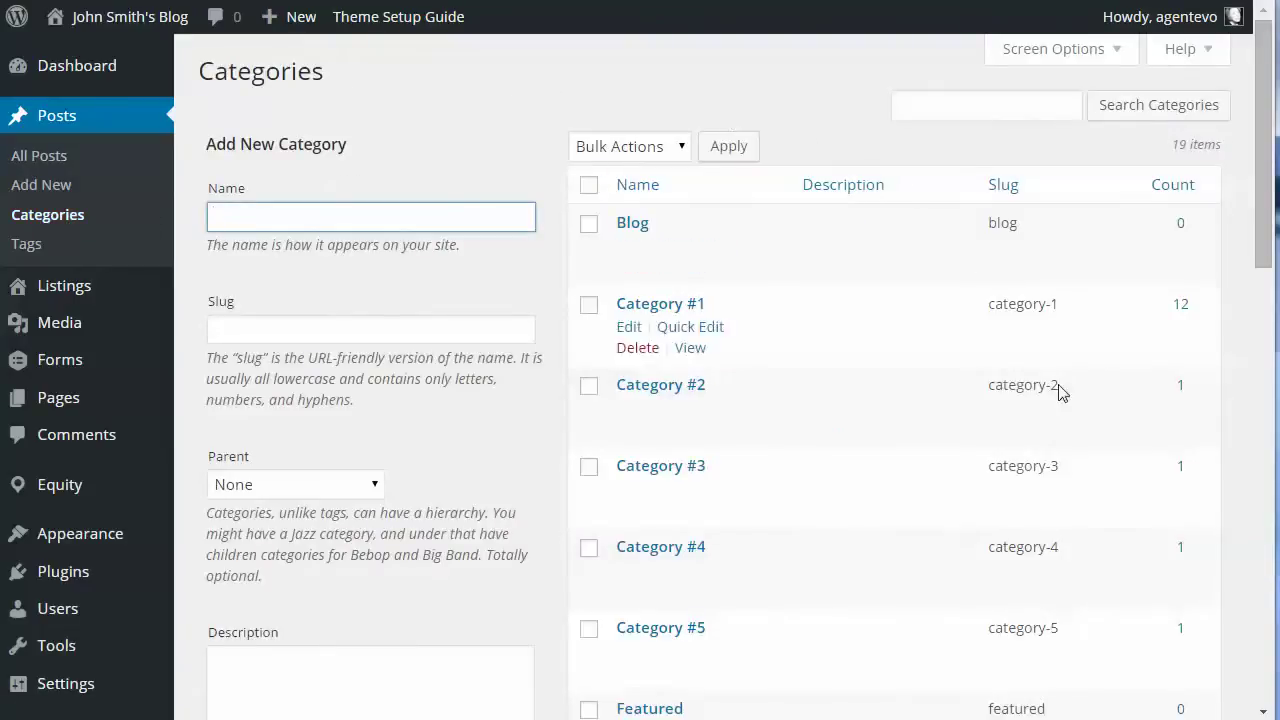
scroll(1206, 388, down, 4)
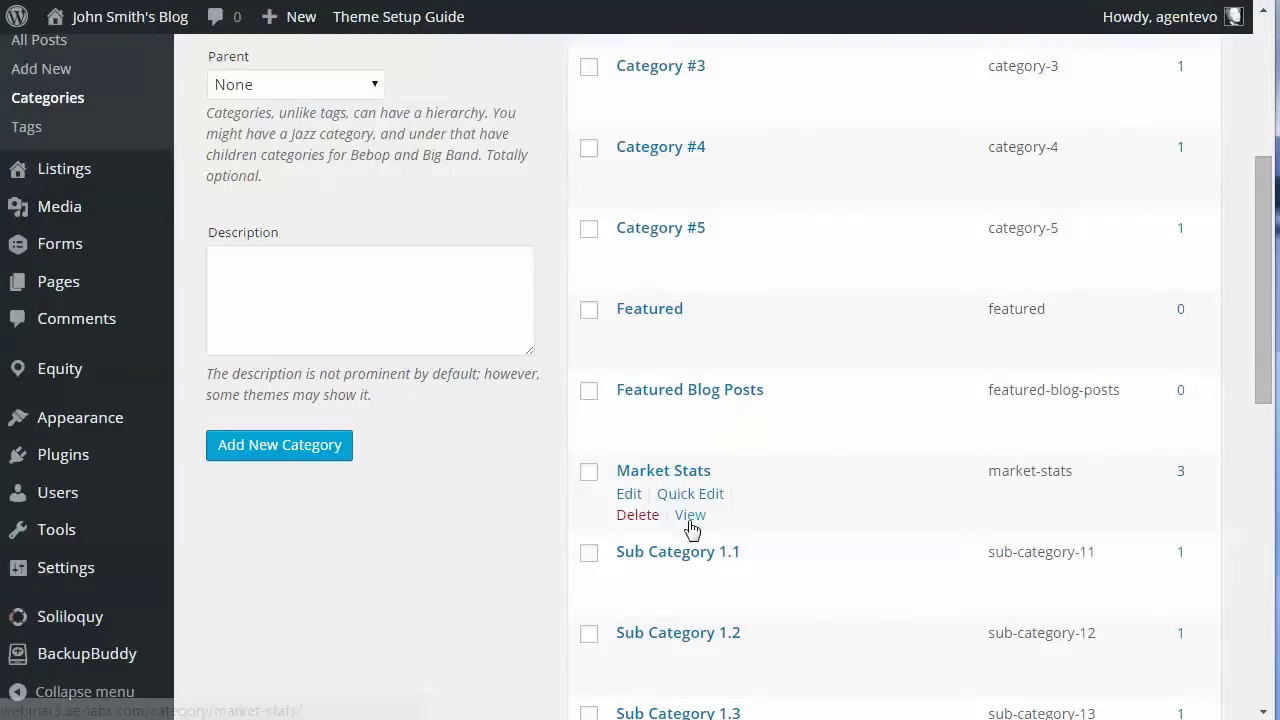
click(690, 518)
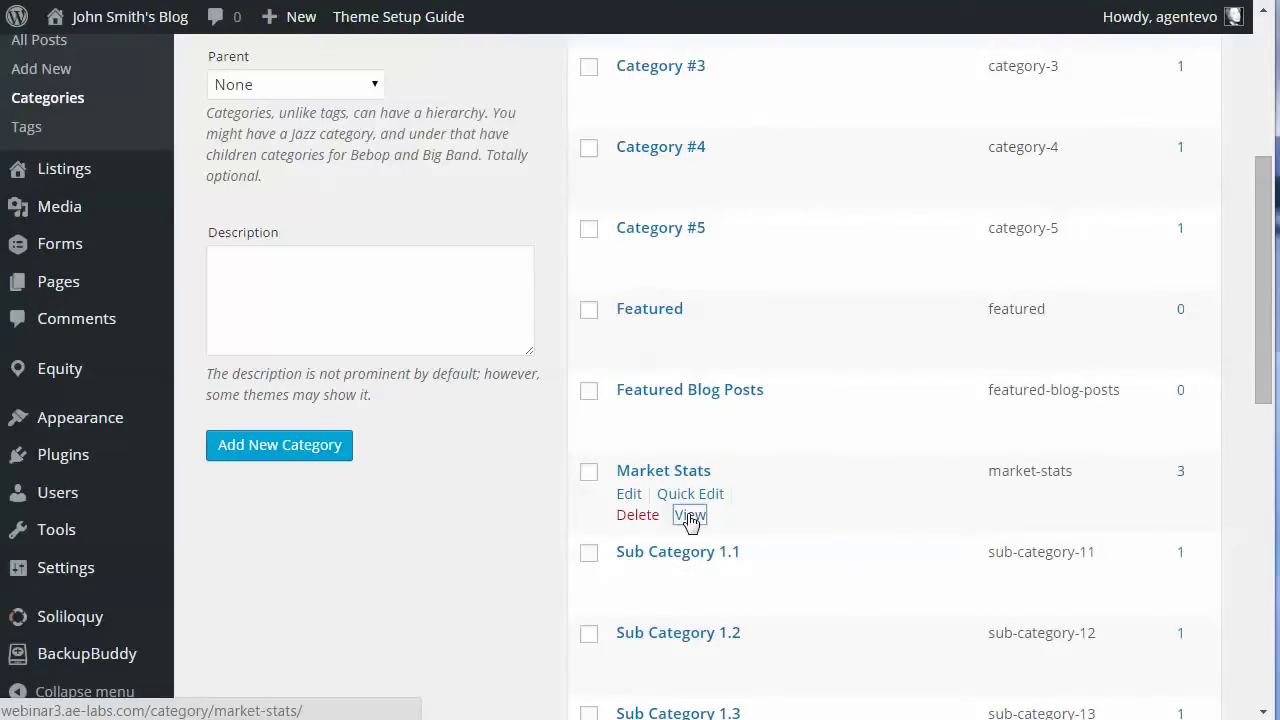
right_click(690, 518)
click(790, 528)
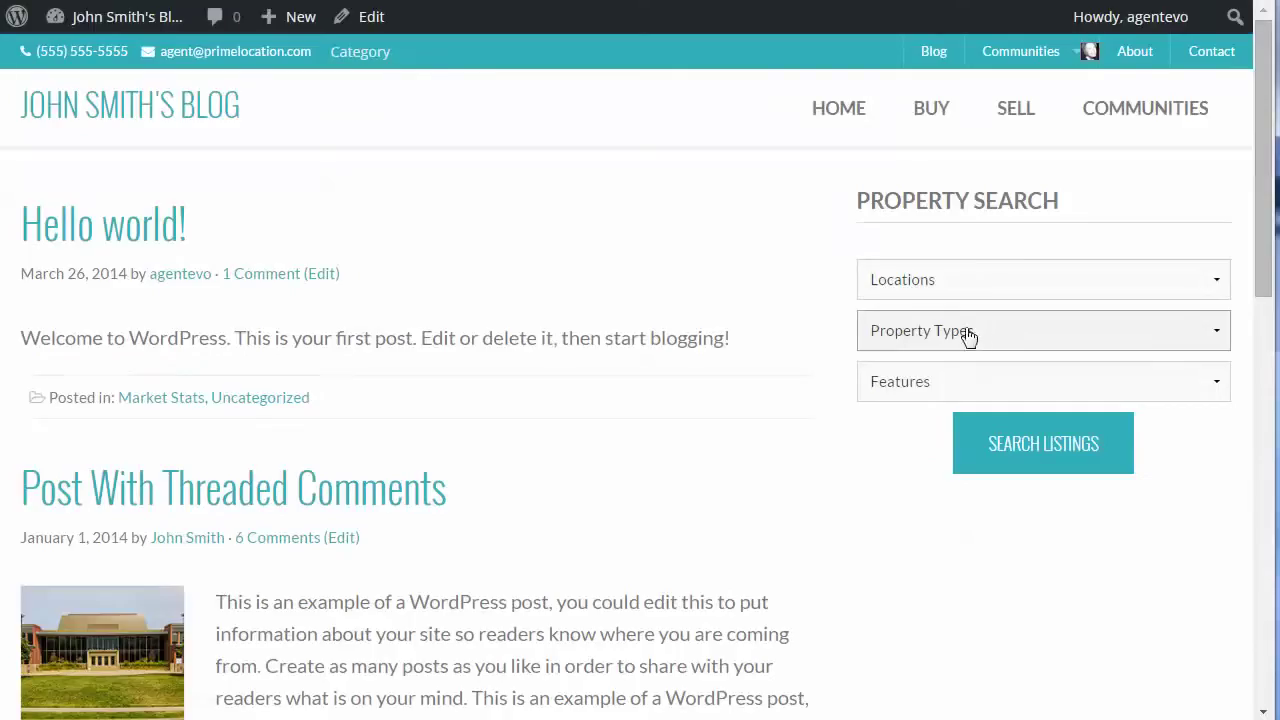
scroll(457, 220, down, 1)
scroll(586, 234, down, 6)
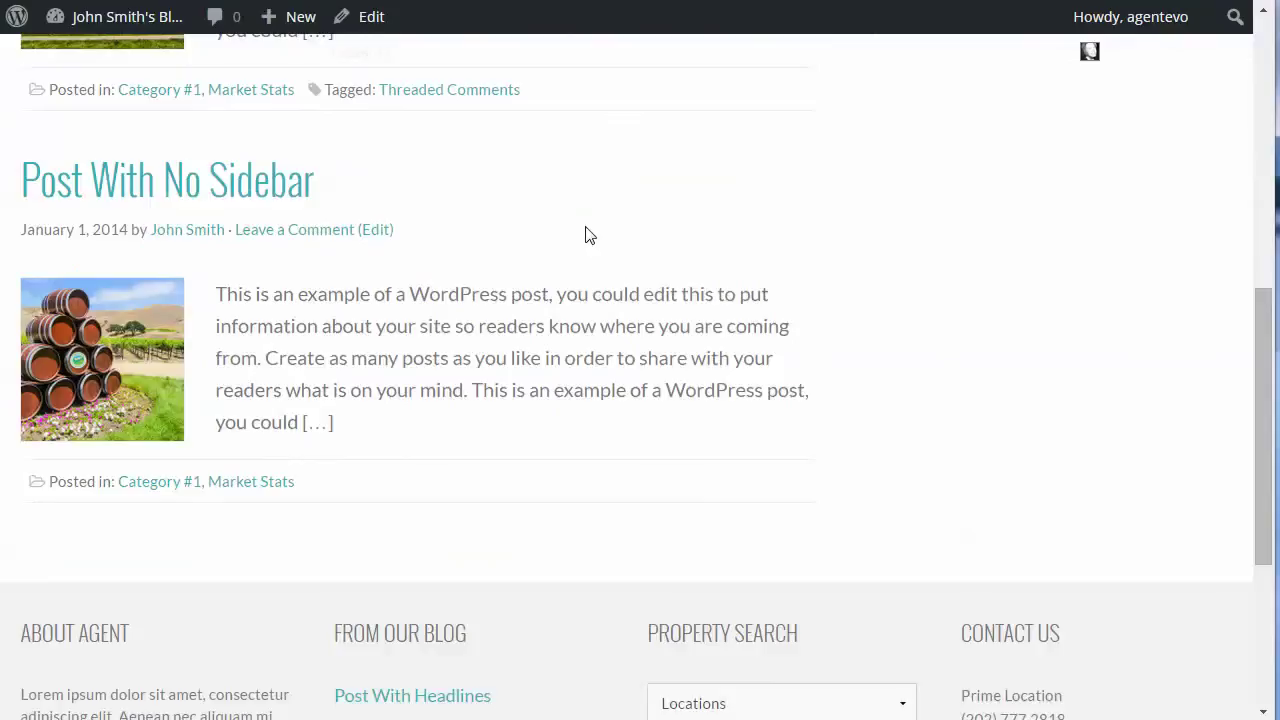
scroll(586, 234, up, 8)
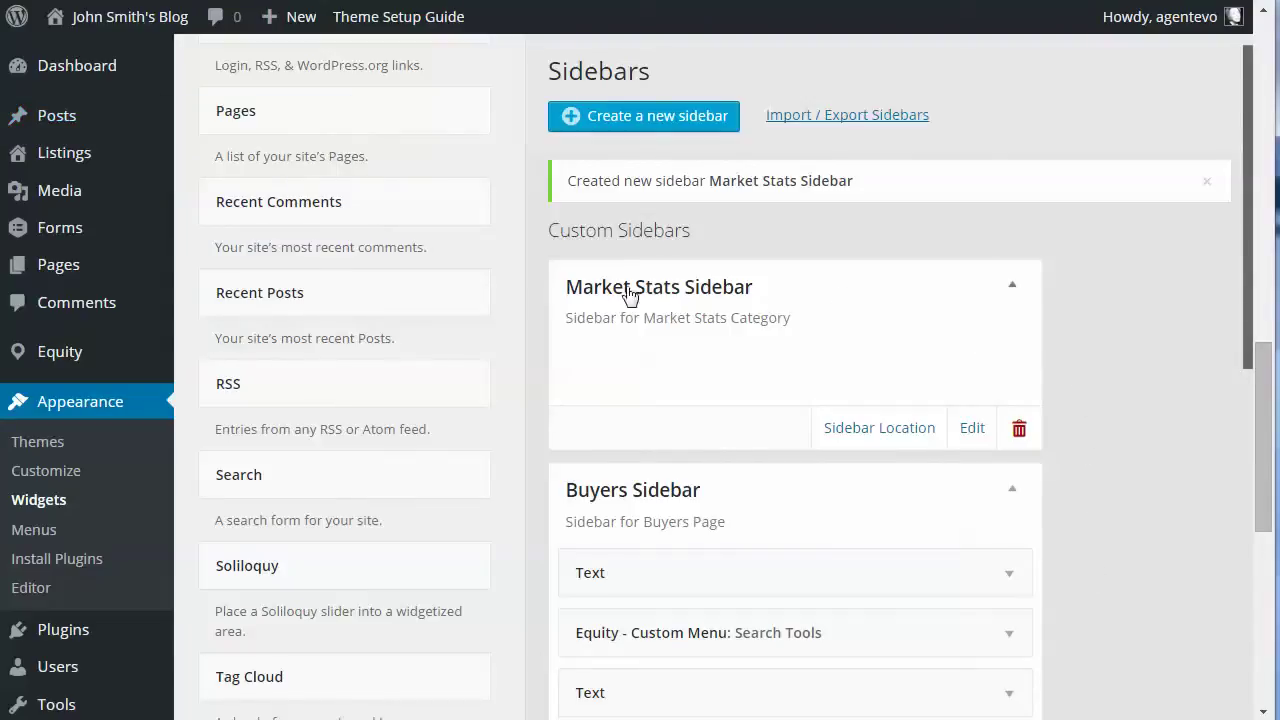
Set the Market Stats Sidebar's location to replace the Default Sidebar on the Market Stats category archive, and save the changes.
click(862, 432)
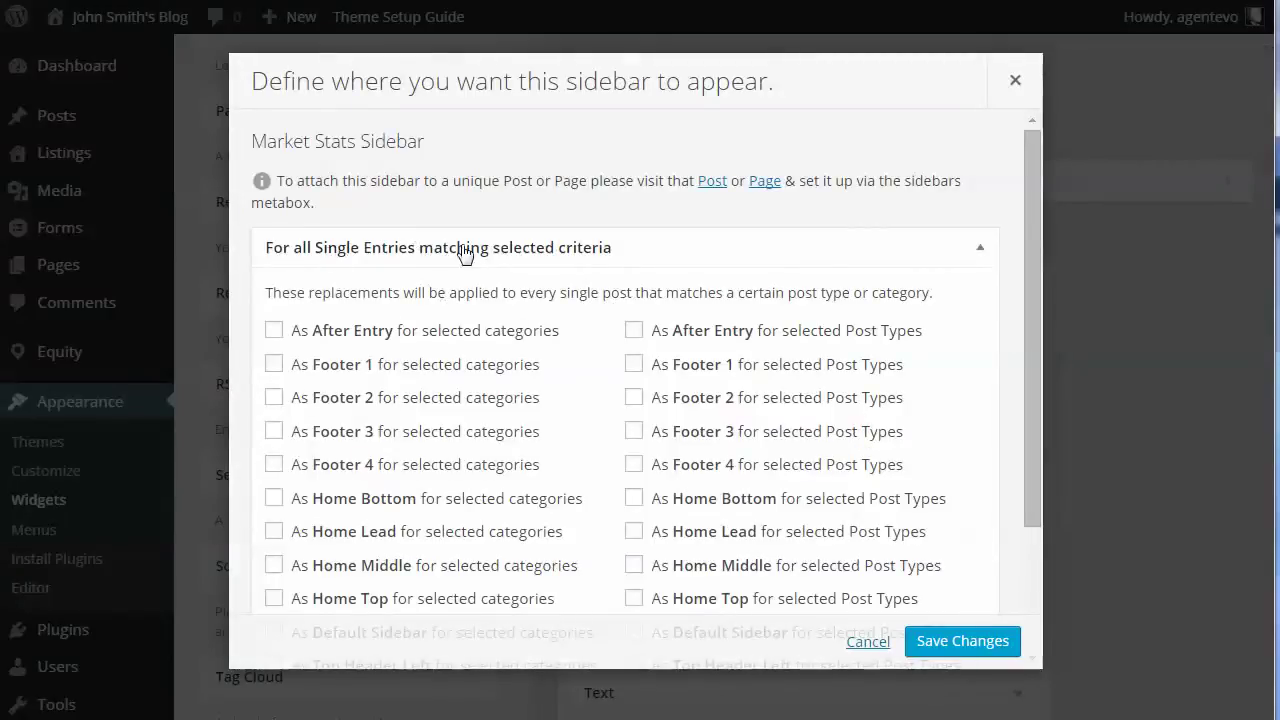
scroll(580, 360, down, 3)
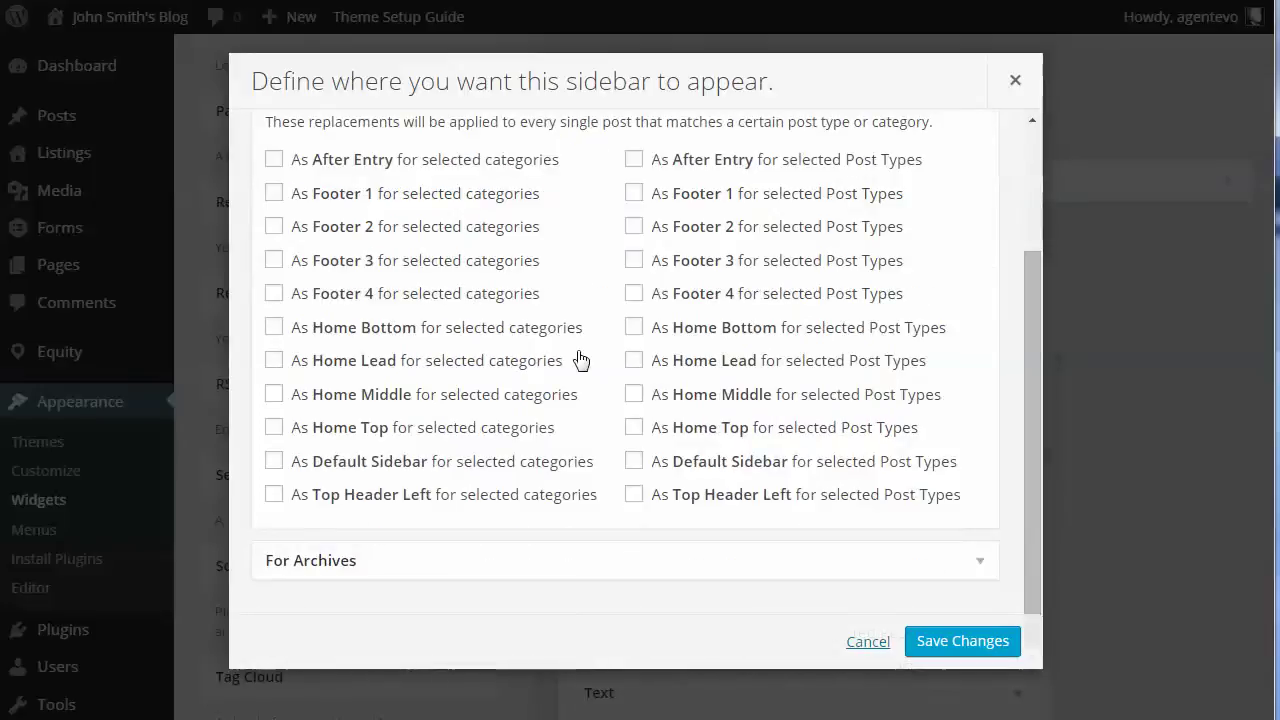
click(978, 563)
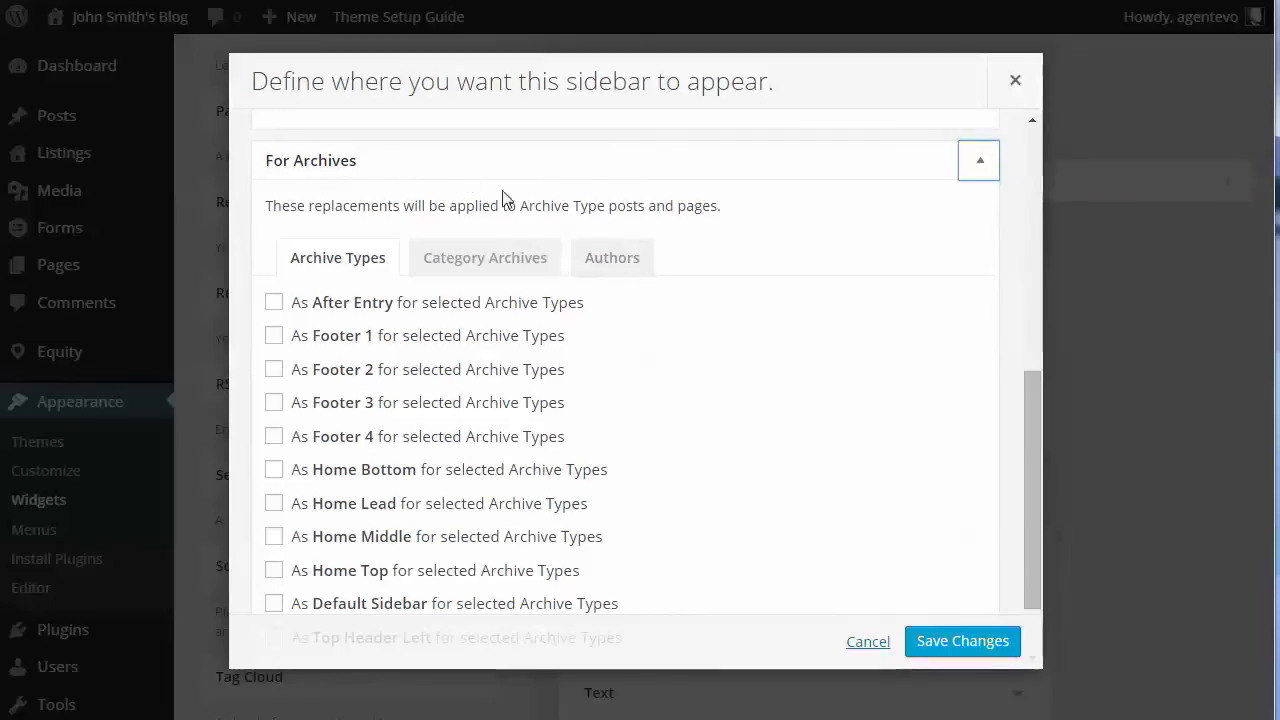
click(481, 263)
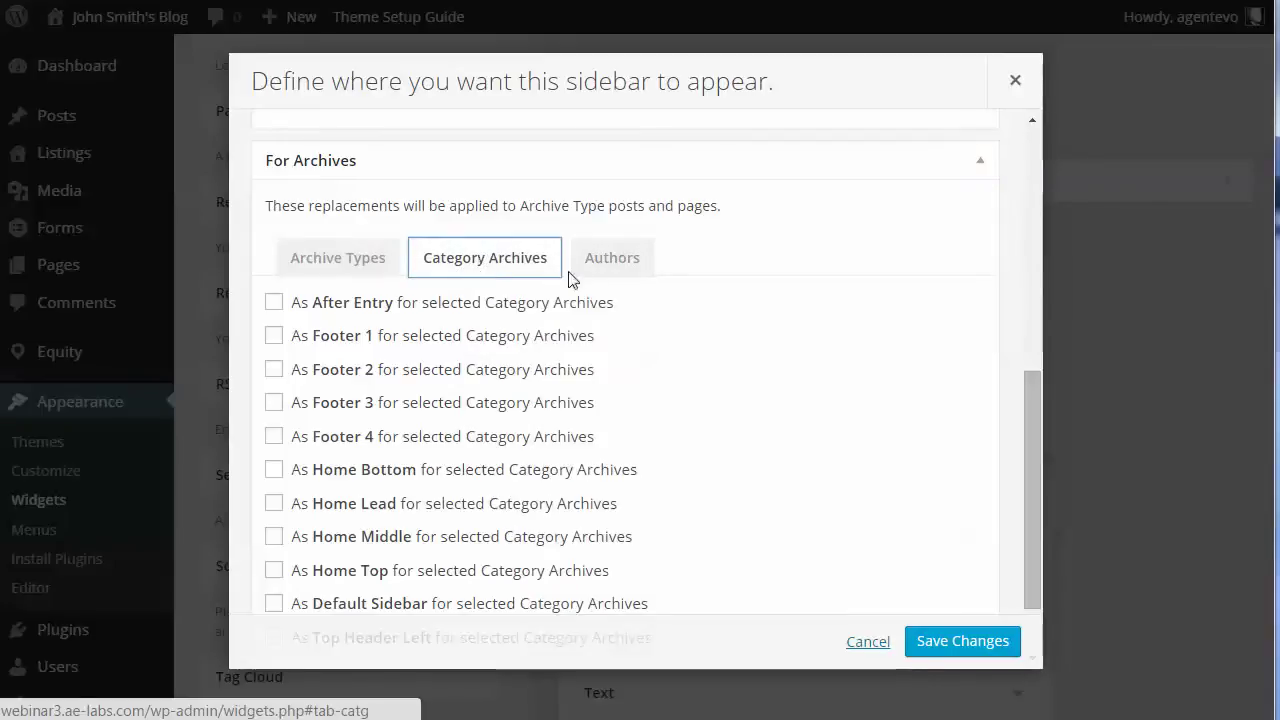
scroll(766, 423, down, 1)
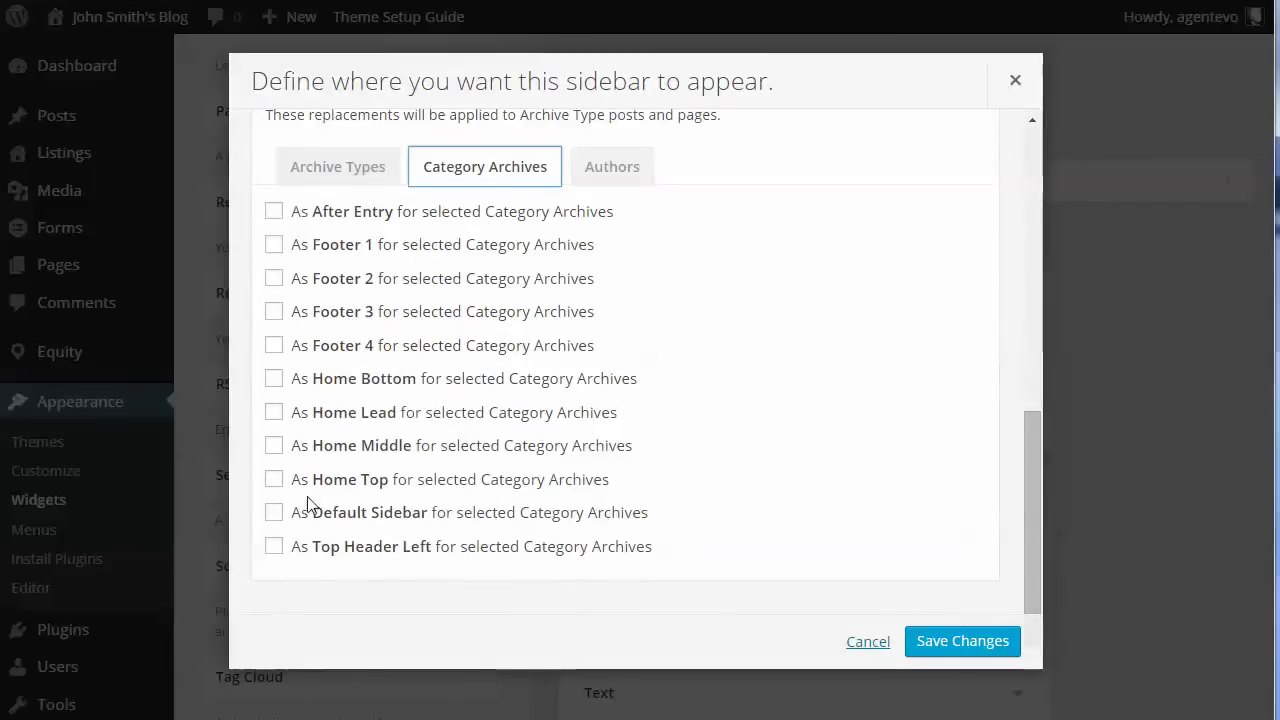
click(274, 513)
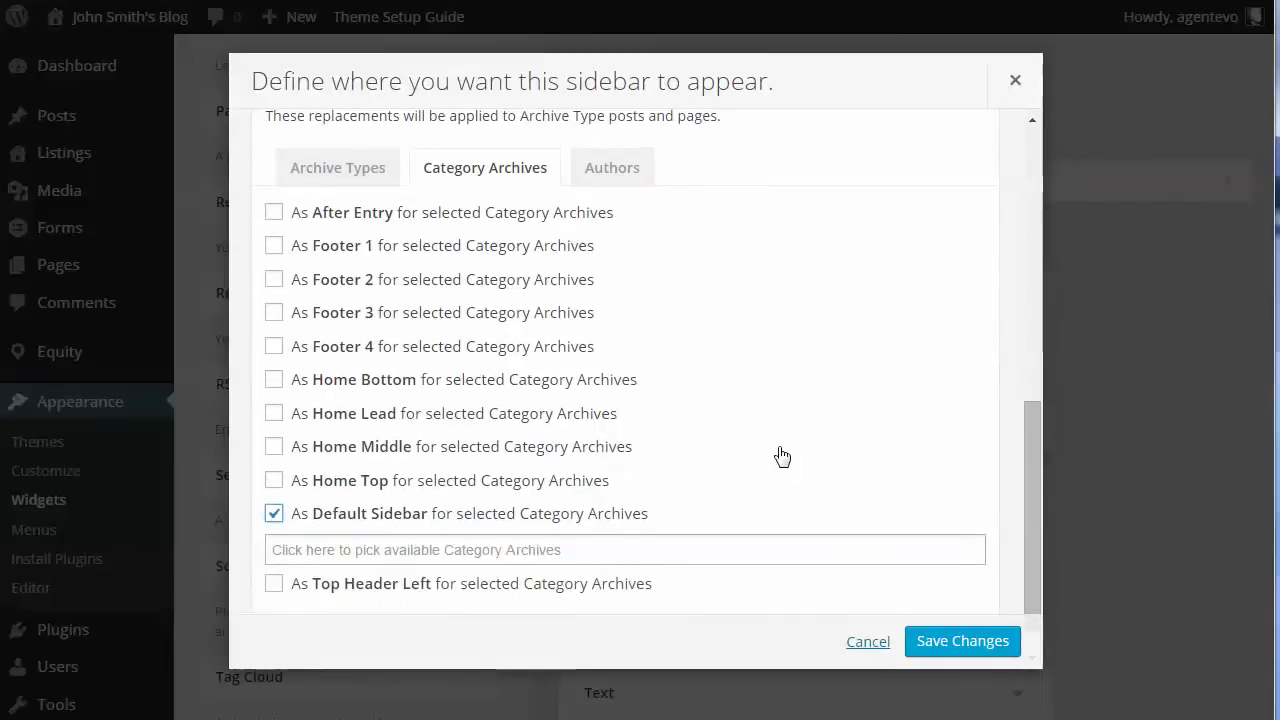
scroll(782, 456, down, 1)
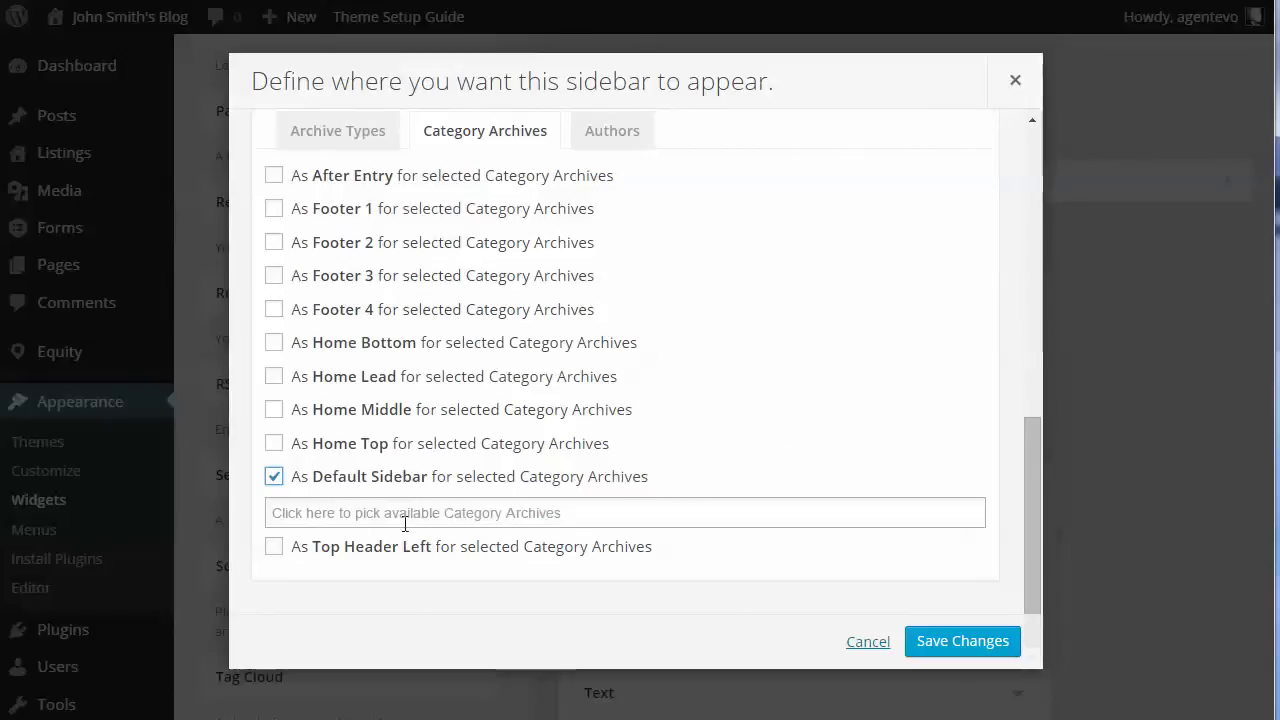
click(370, 513)
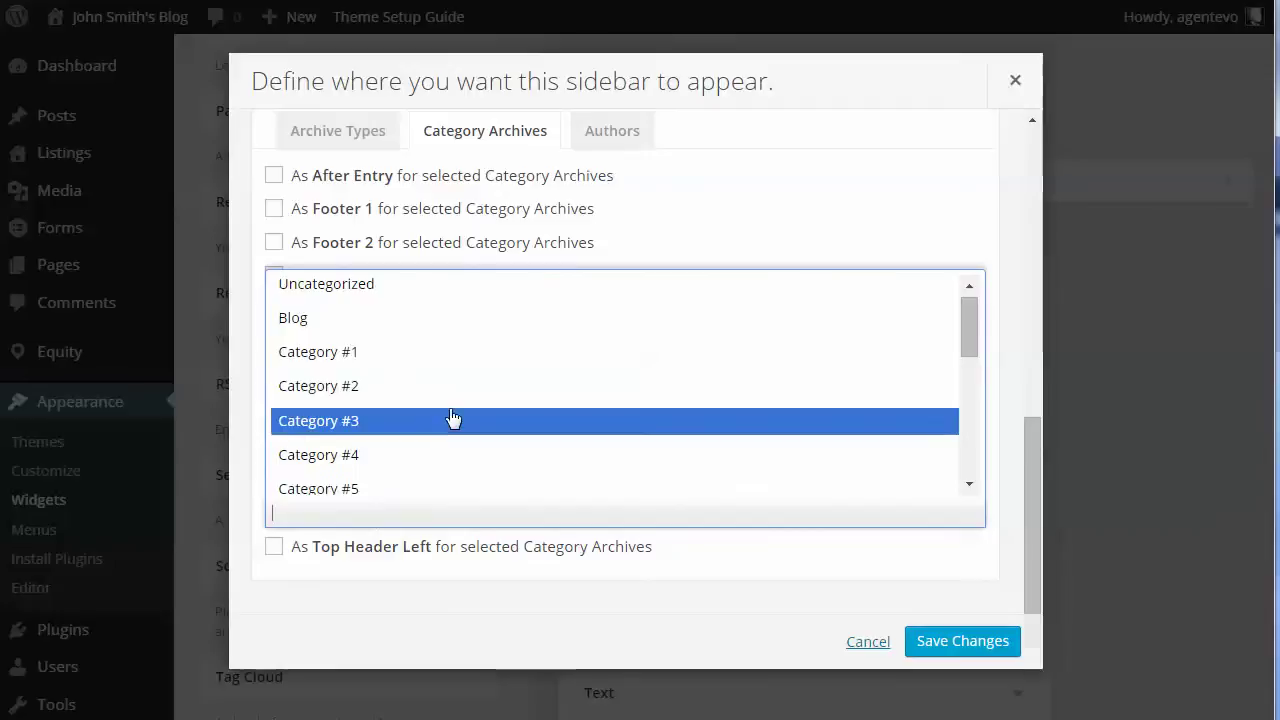
scroll(468, 410, down, 4)
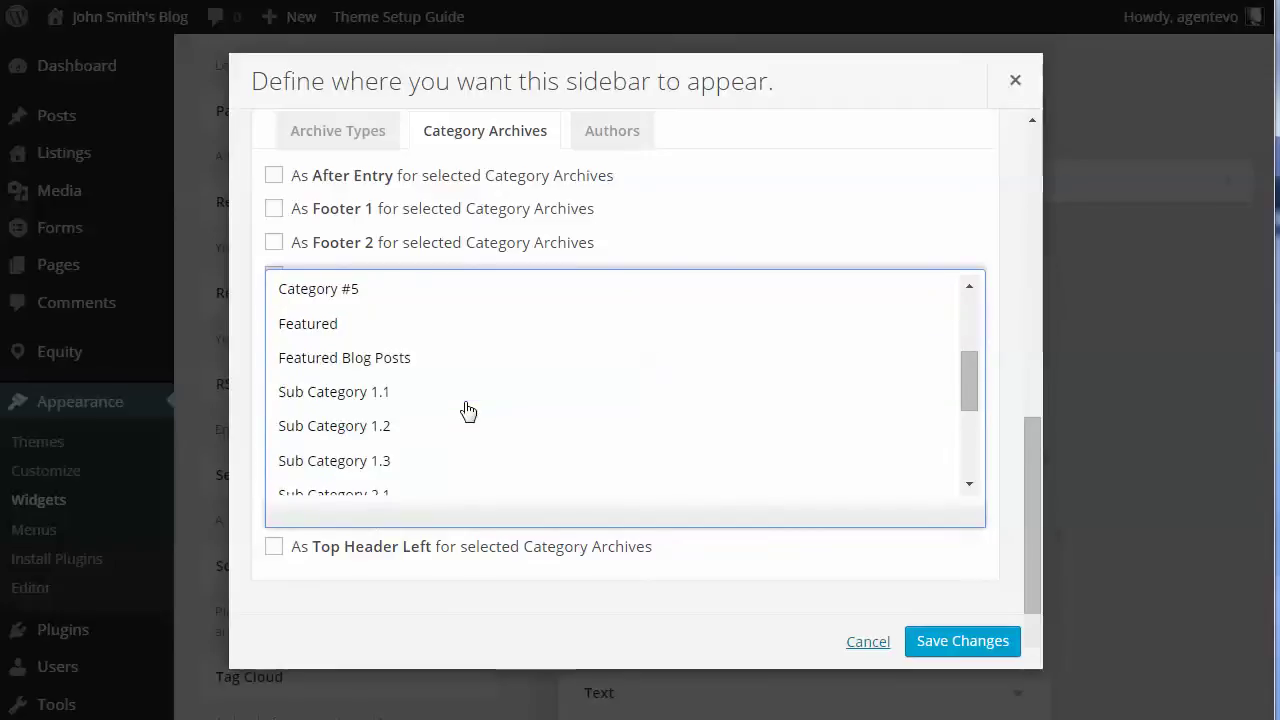
scroll(468, 410, down, 5)
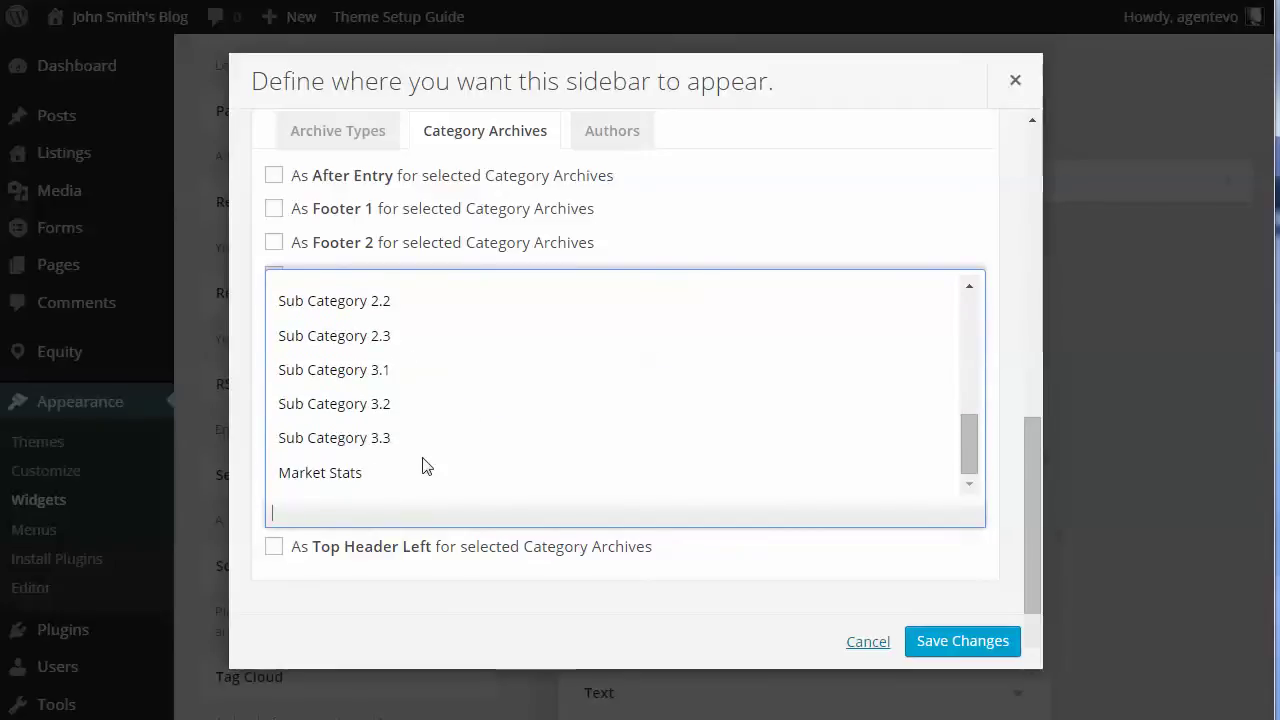
click(471, 478)
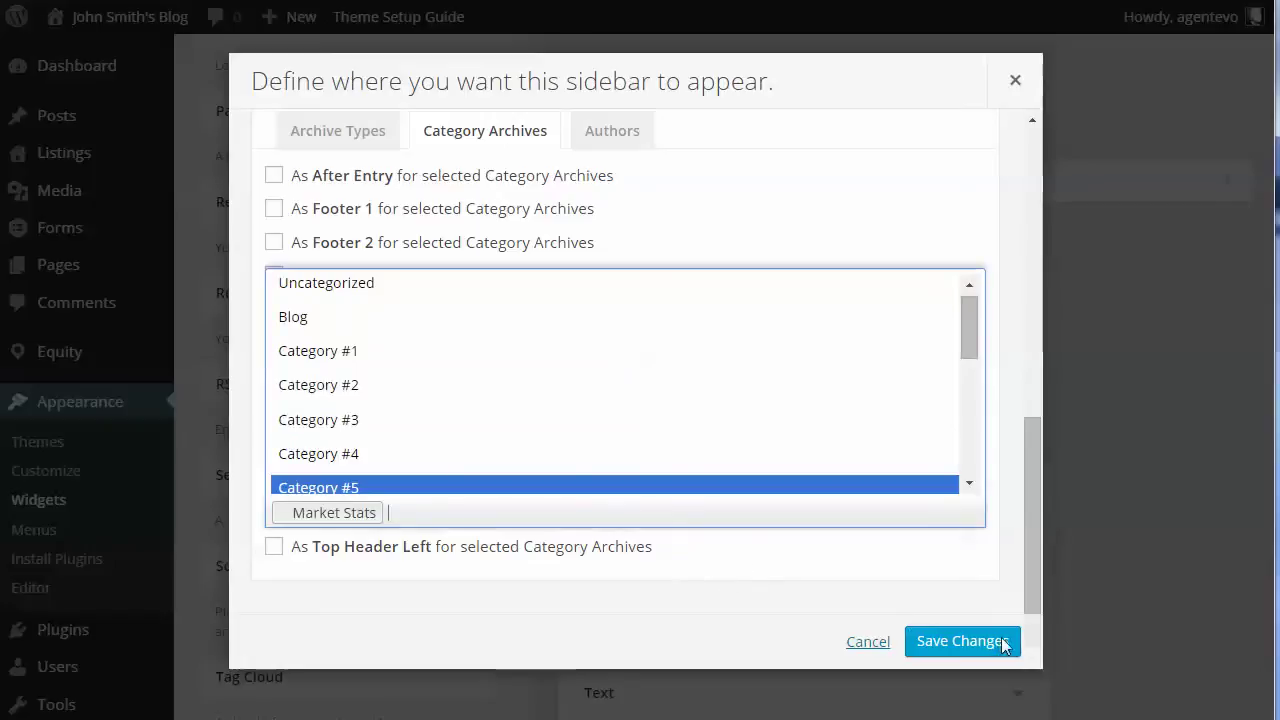
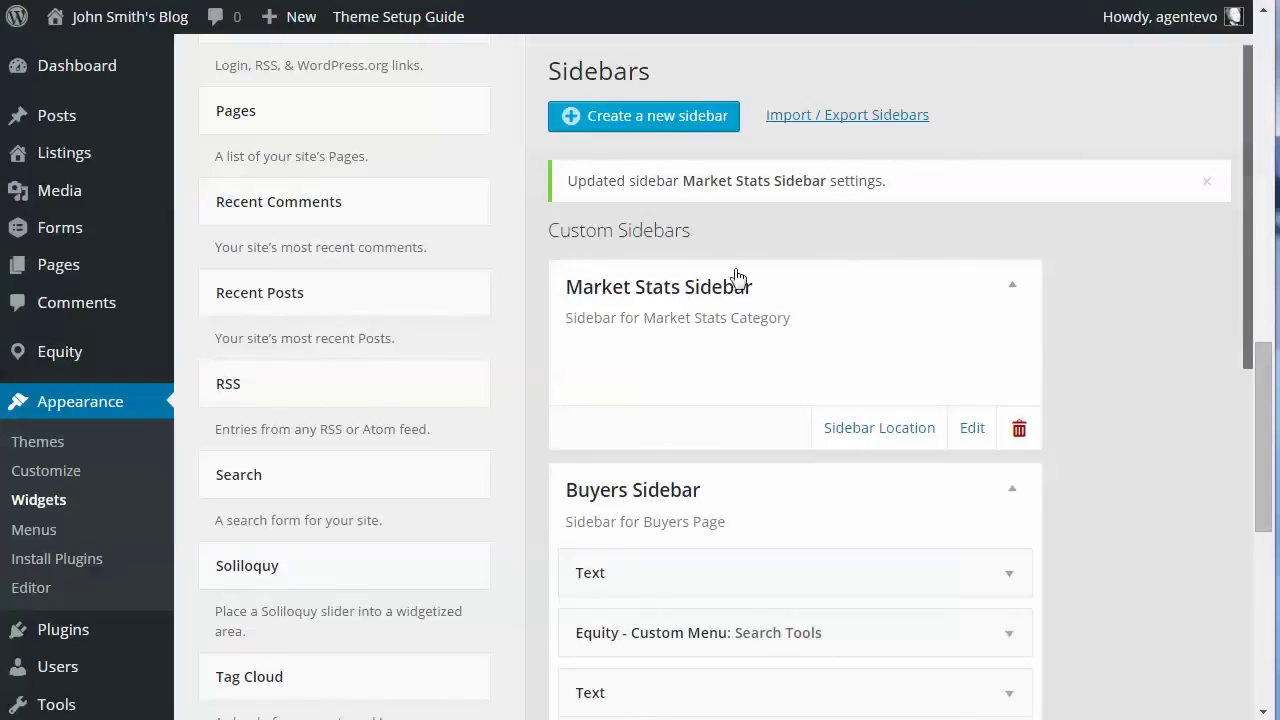
Add a Search widget titled "Search Site" to the Market Stats Sidebar and save it.
scroll(463, 362, down, 4)
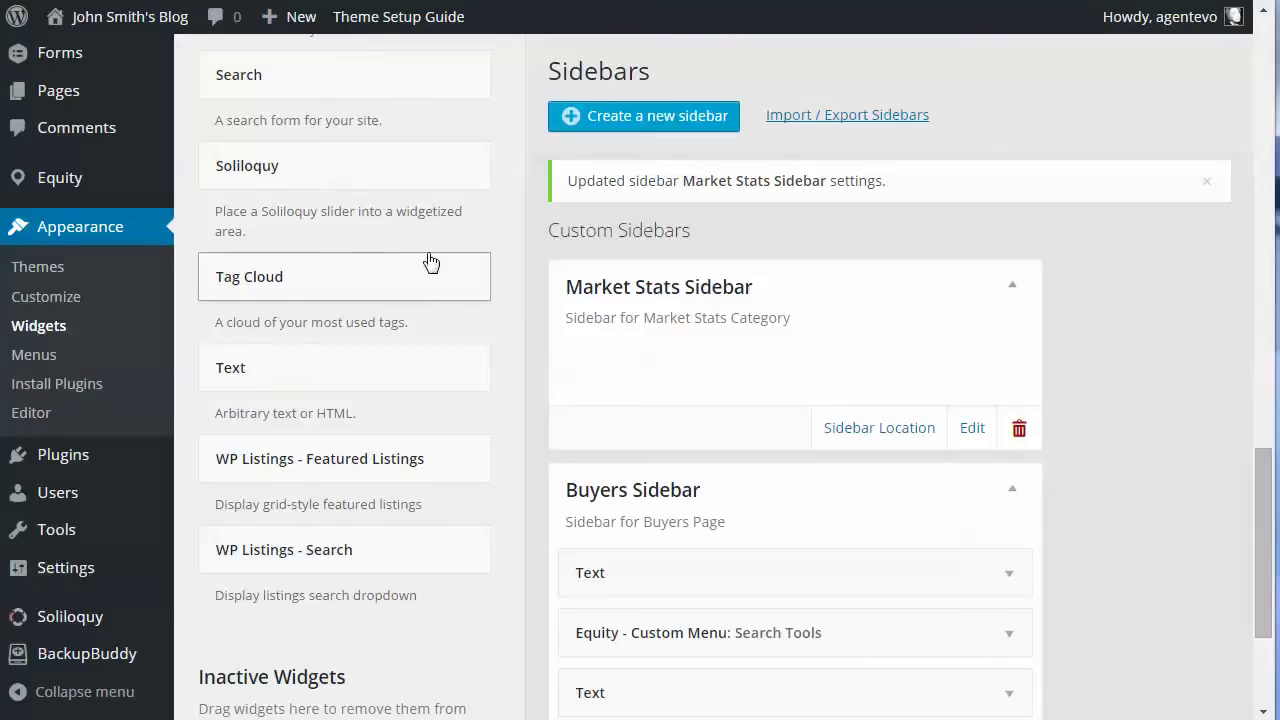
scroll(428, 262, up, 5)
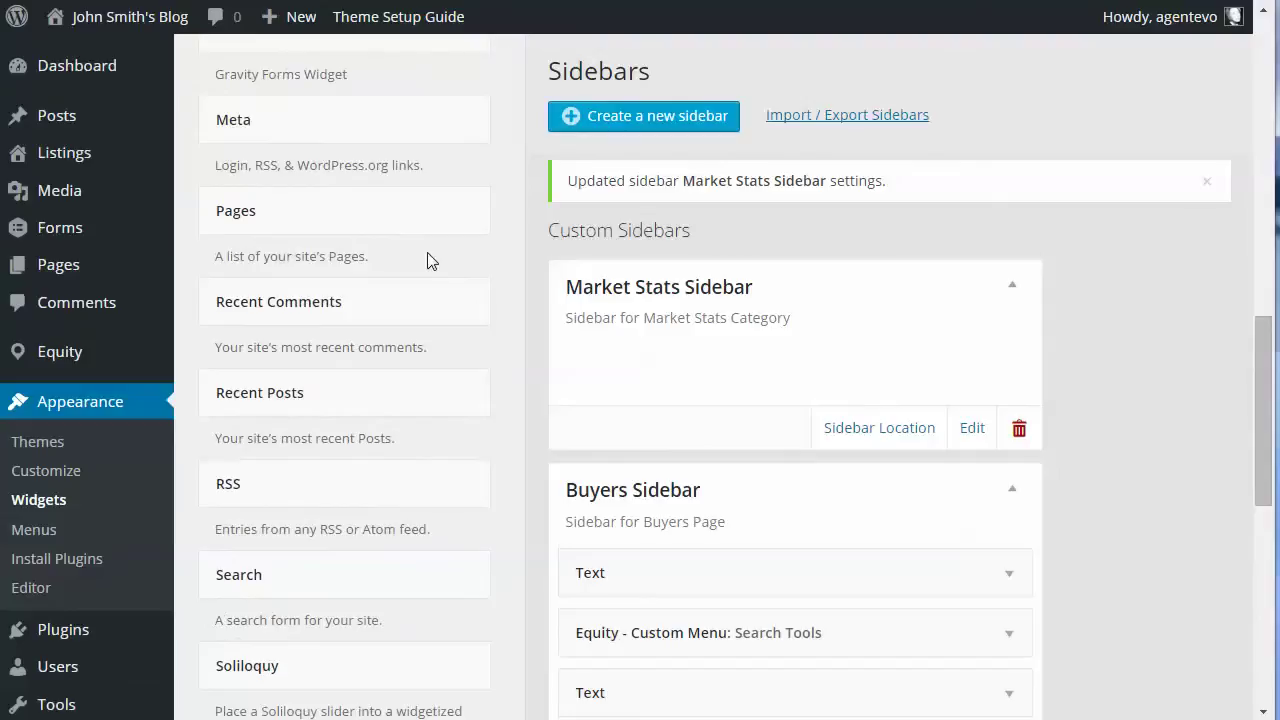
drag(286, 589, 728, 350)
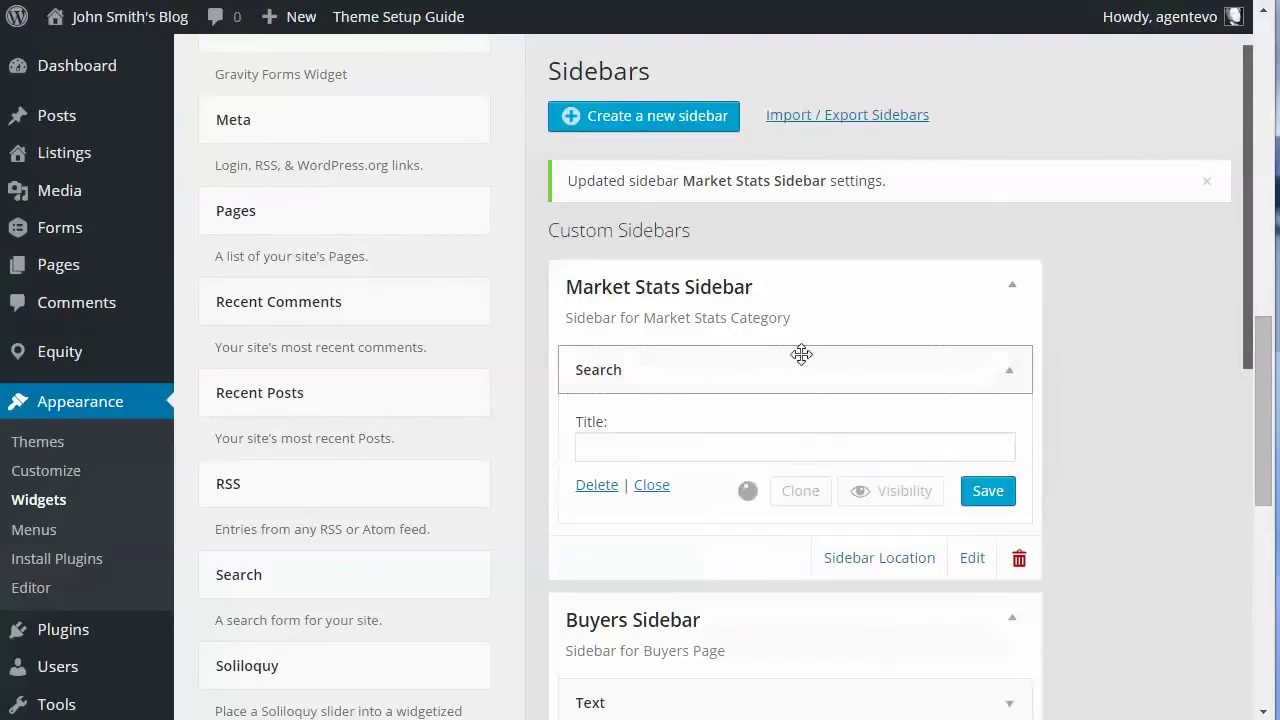
click(622, 447)
text(Se)
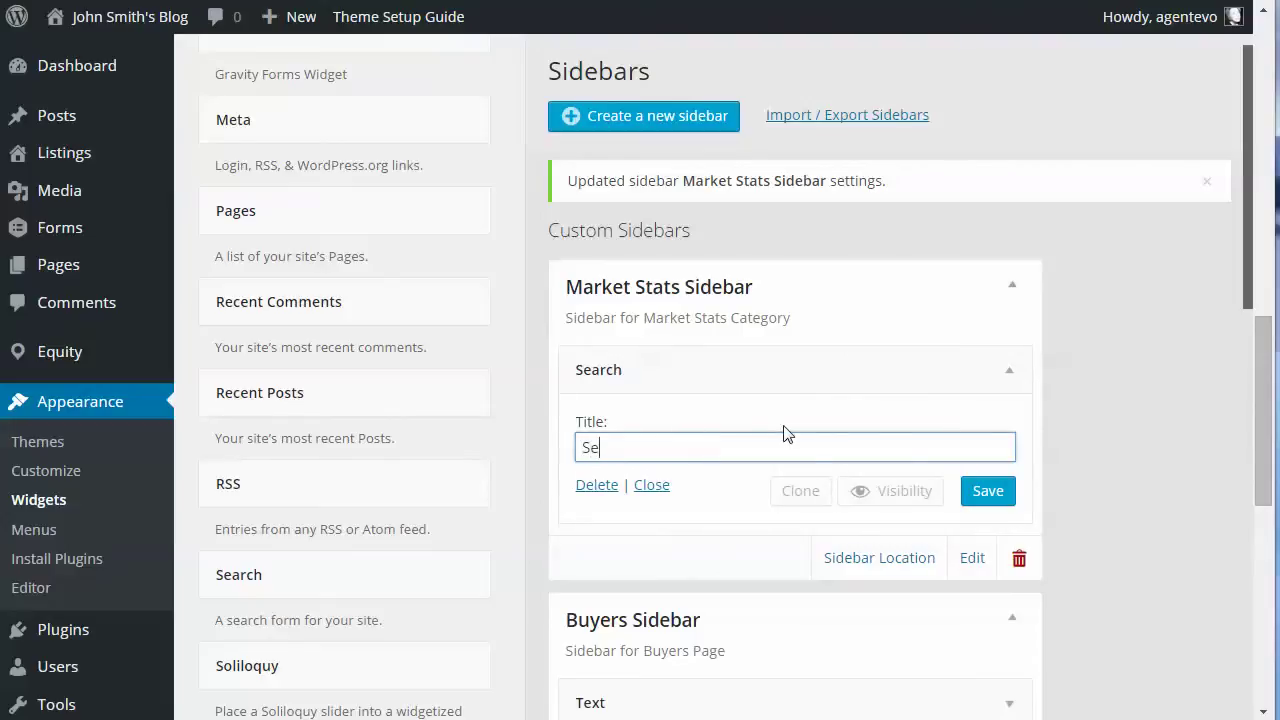
text(arch Site)
click(984, 493)
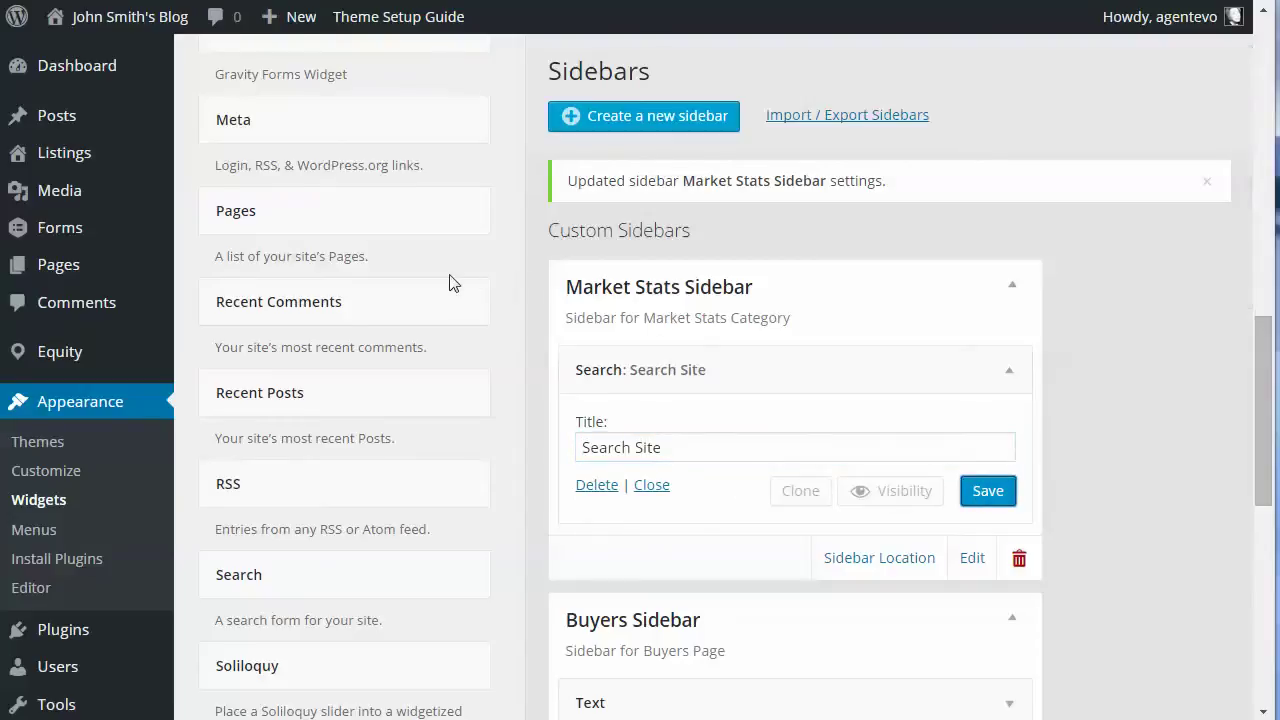
Add an Equity - Featured Page widget titled "Local Market Stats" below the Search widget in the Market Stats Sidebar.
scroll(450, 278, up, 5)
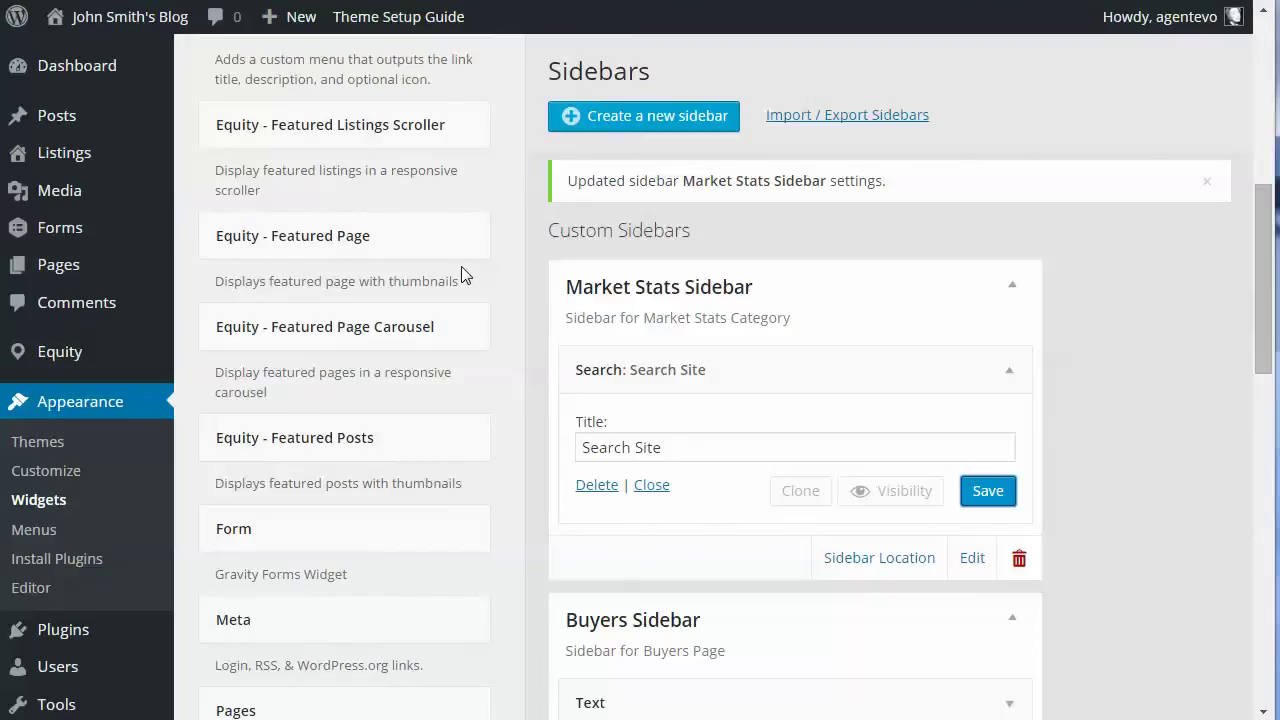
scroll(461, 266, up, 2)
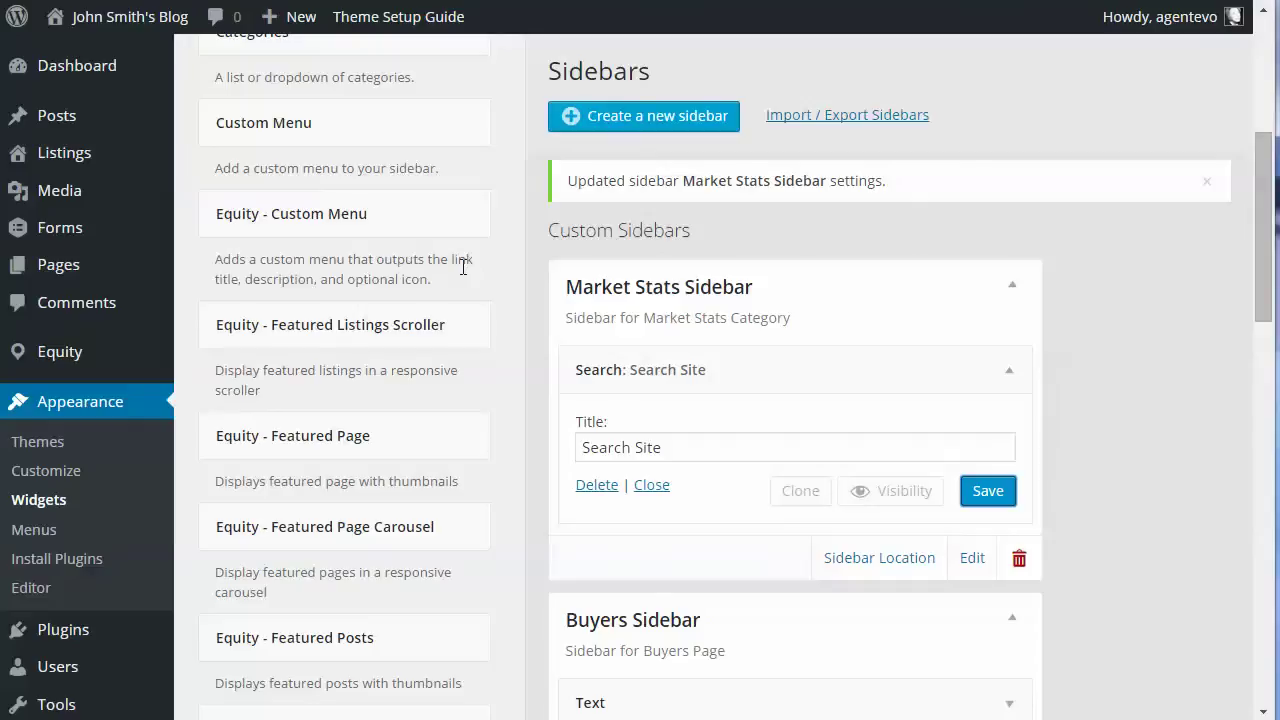
drag(298, 436, 700, 536)
scroll(1116, 427, down, 4)
click(694, 195)
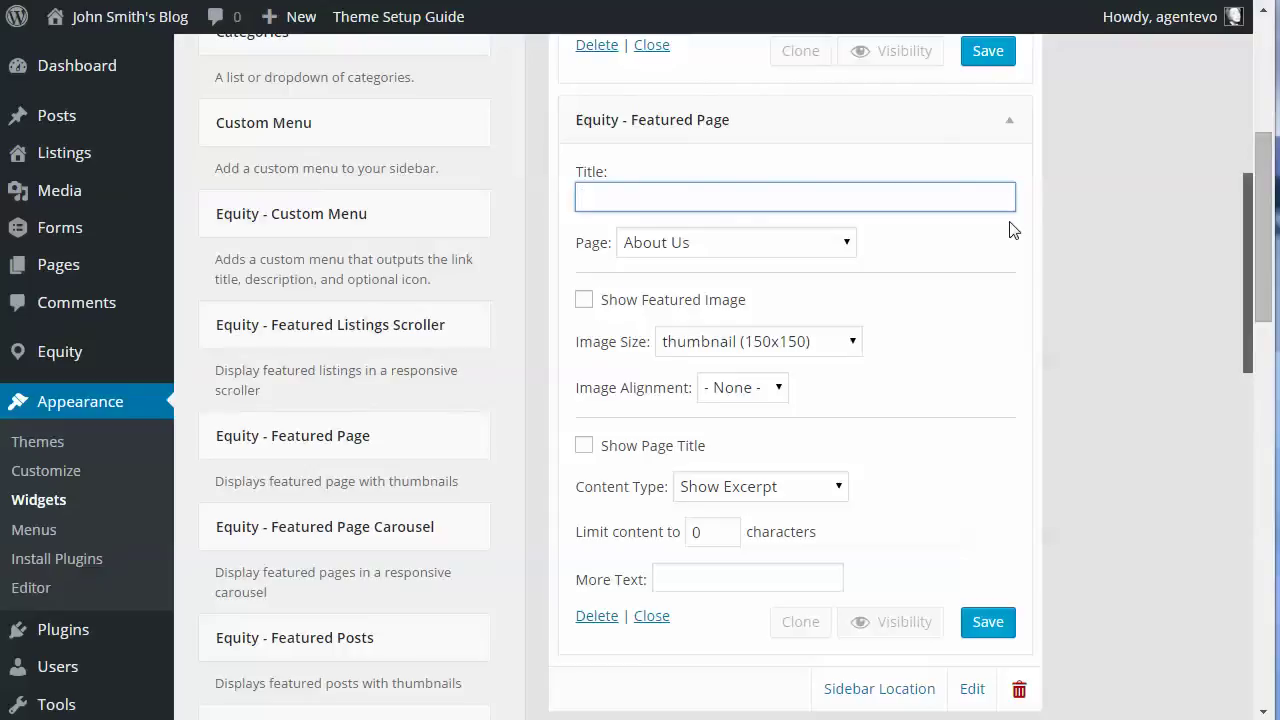
text(M)
key(BackSpace)
text(Local Market Stats)
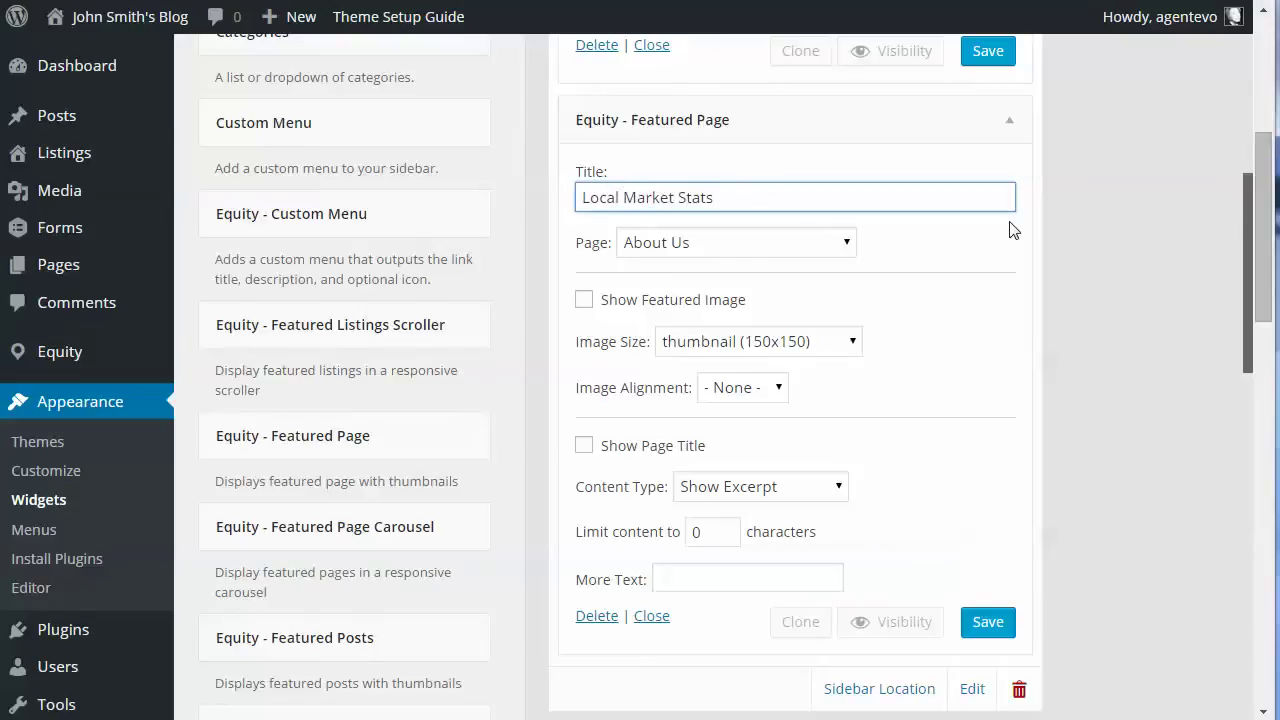
Set the Local Market Stats featured page widget to show Sample Page with its featured image, and save it.
click(797, 251)
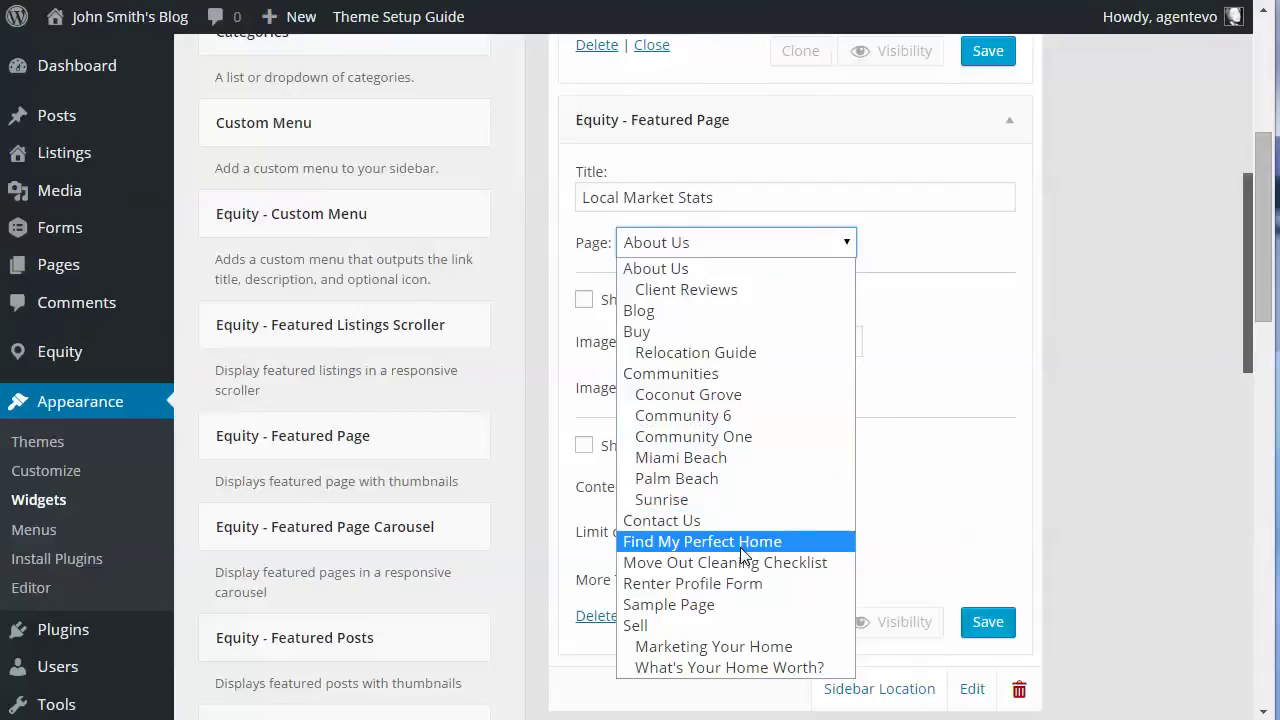
click(706, 603)
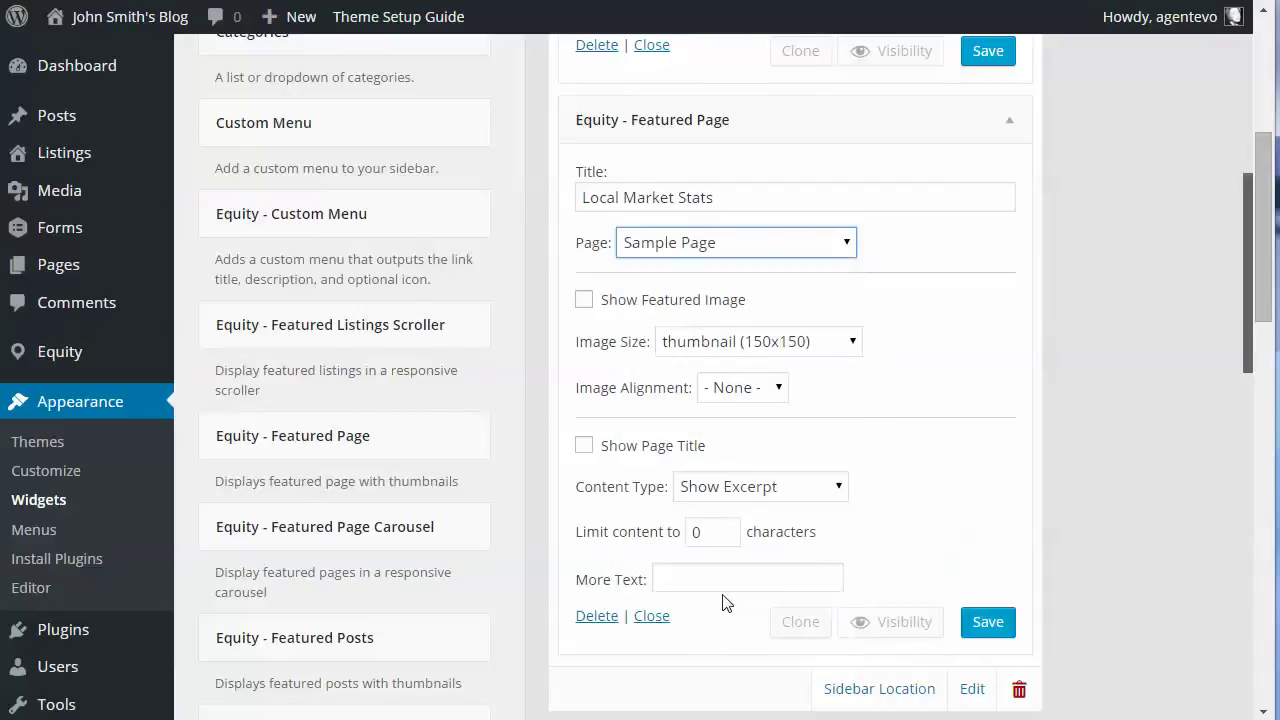
click(585, 303)
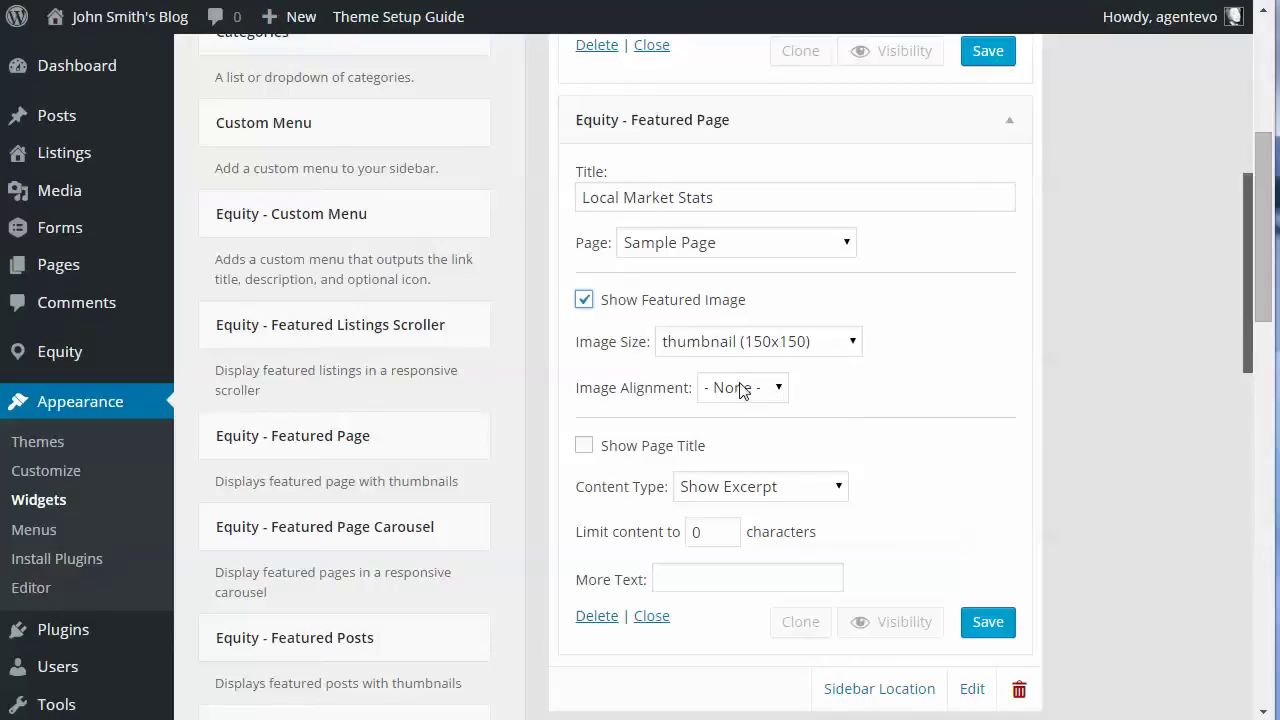
scroll(910, 405, down, 2)
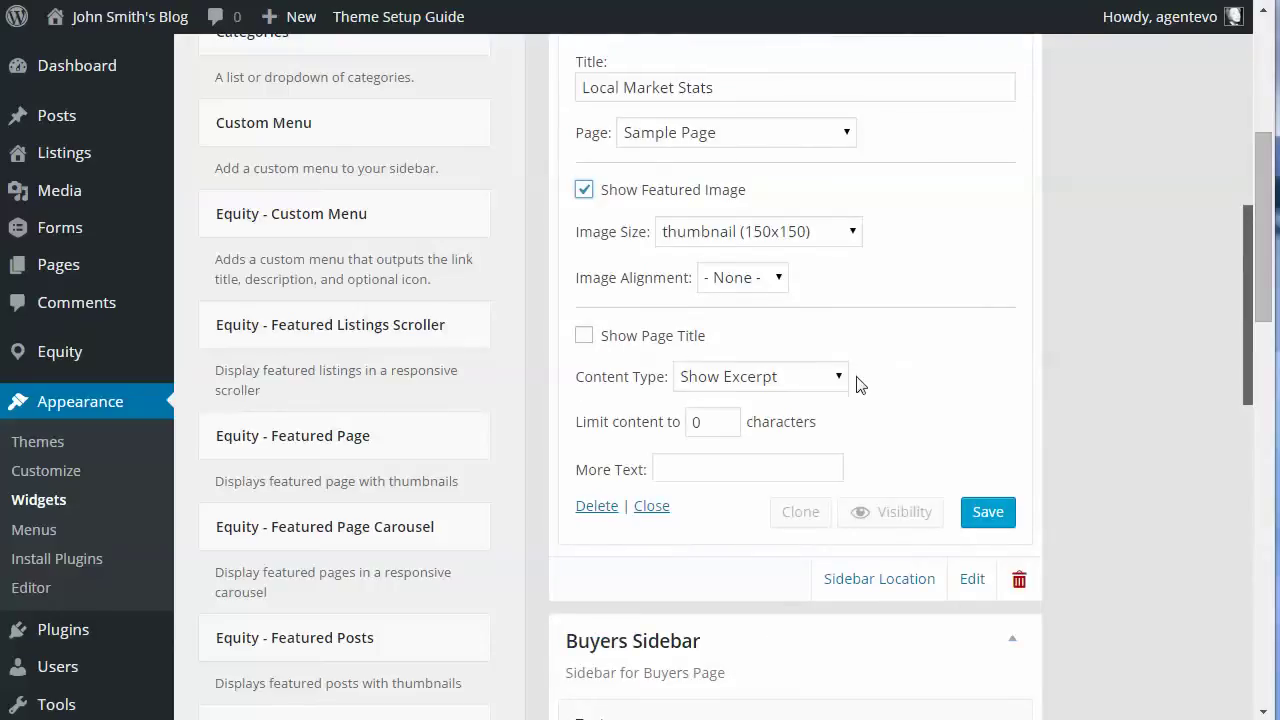
click(988, 511)
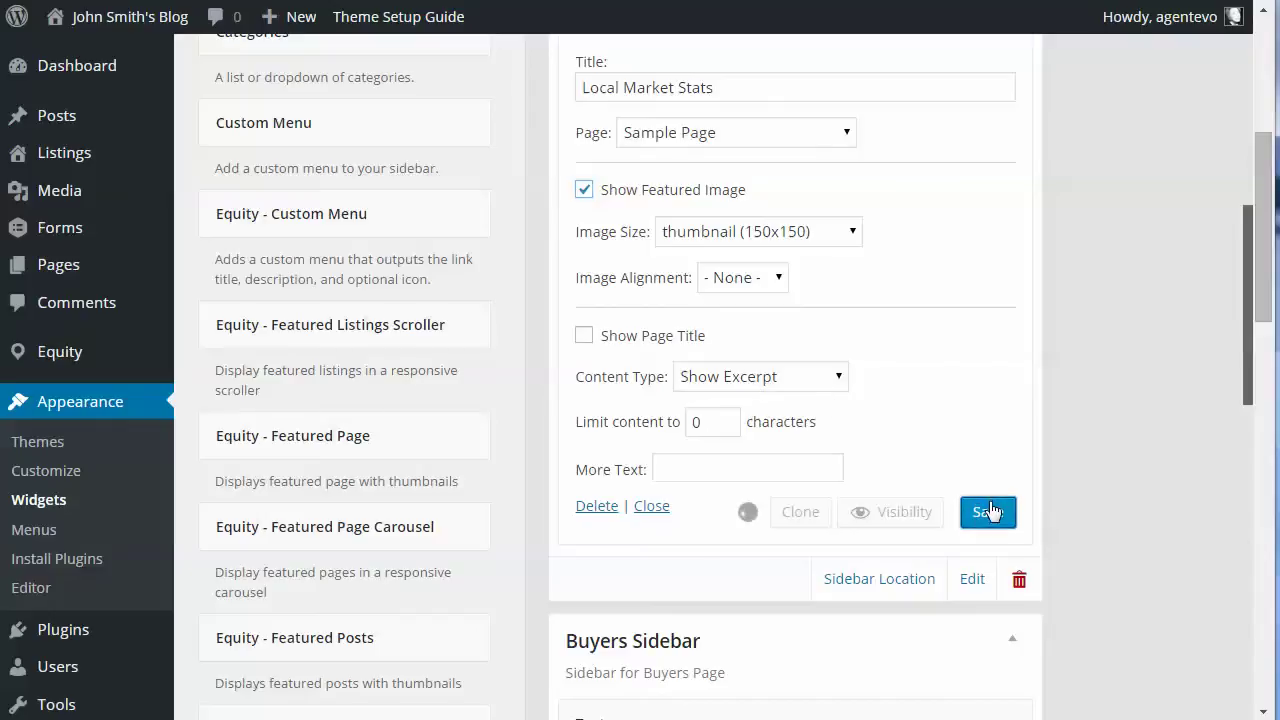
scroll(985, 360, down, 2)
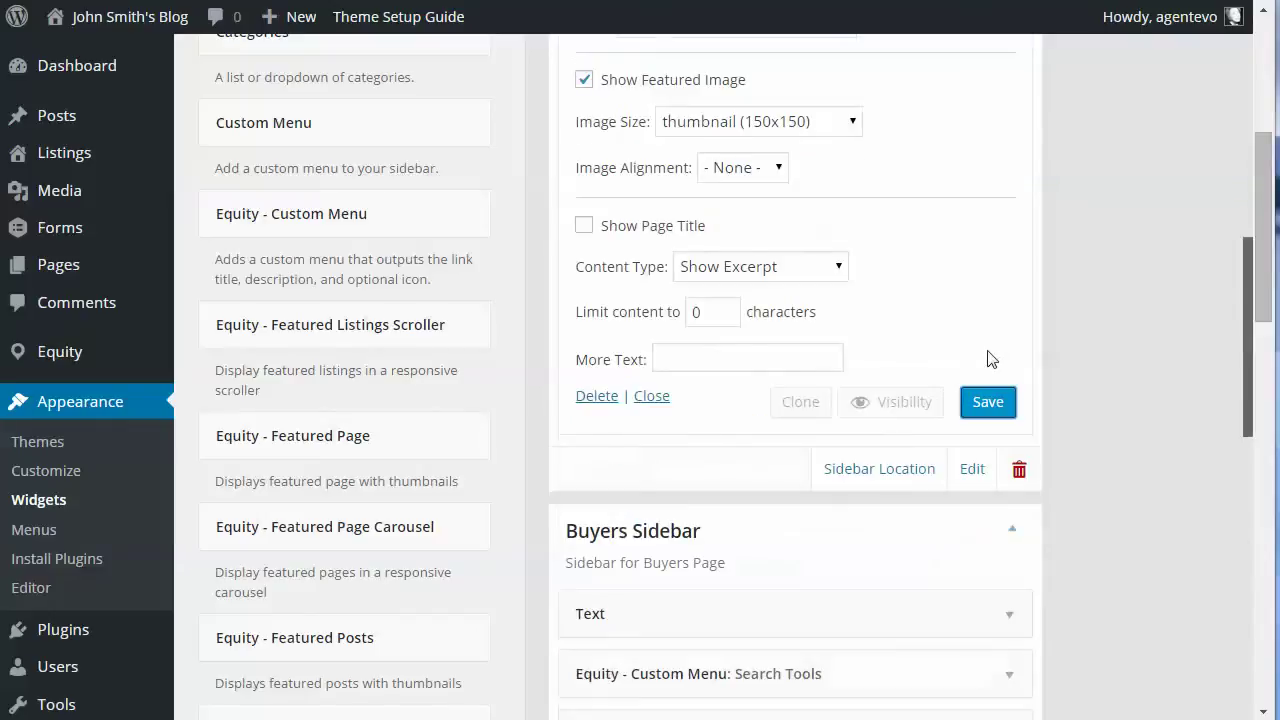
View the Market Stats category archive and check the Search Site and Local Market Stats widgets in its sidebar.
scroll(962, 273, up, 10)
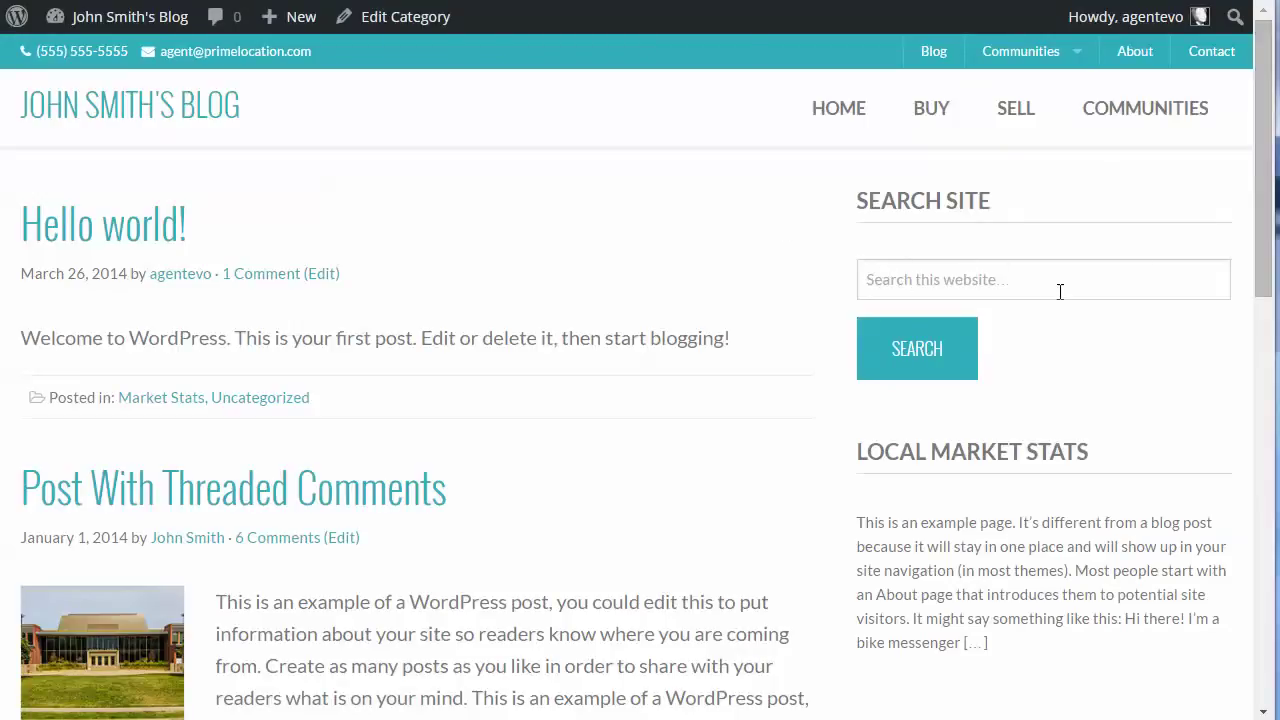
click(1012, 279)
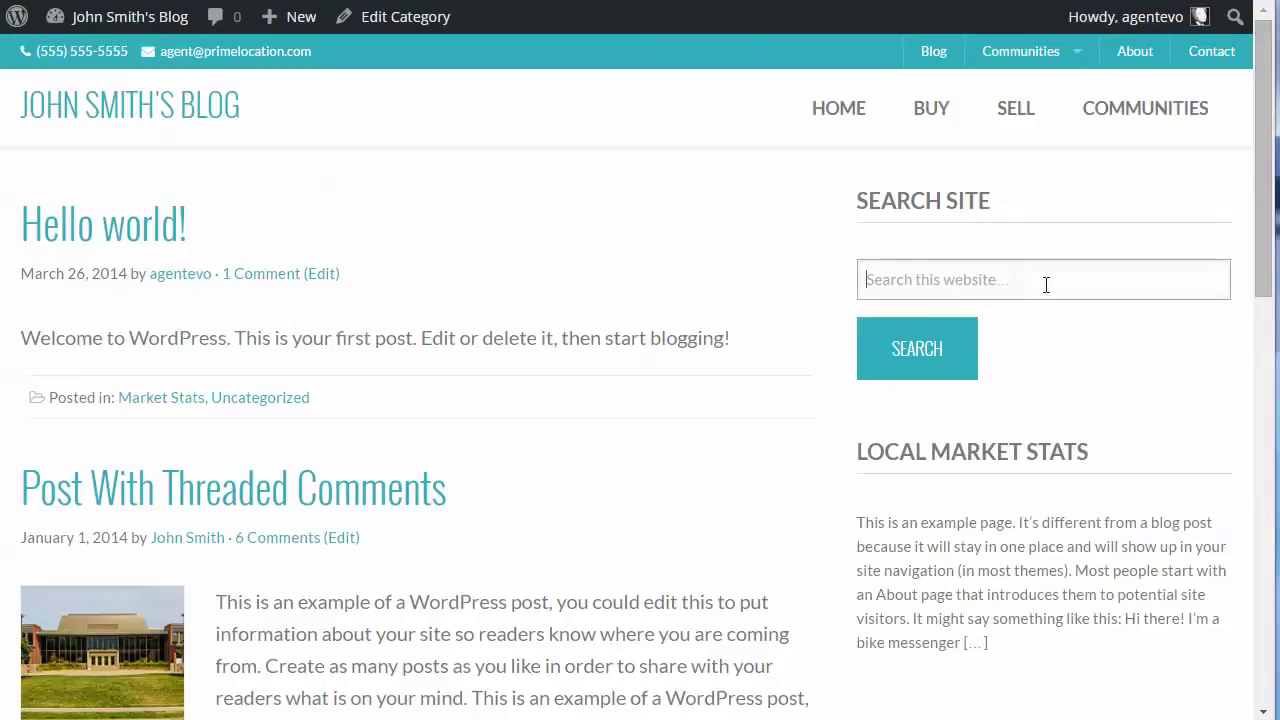
scroll(1109, 369, down, 3)
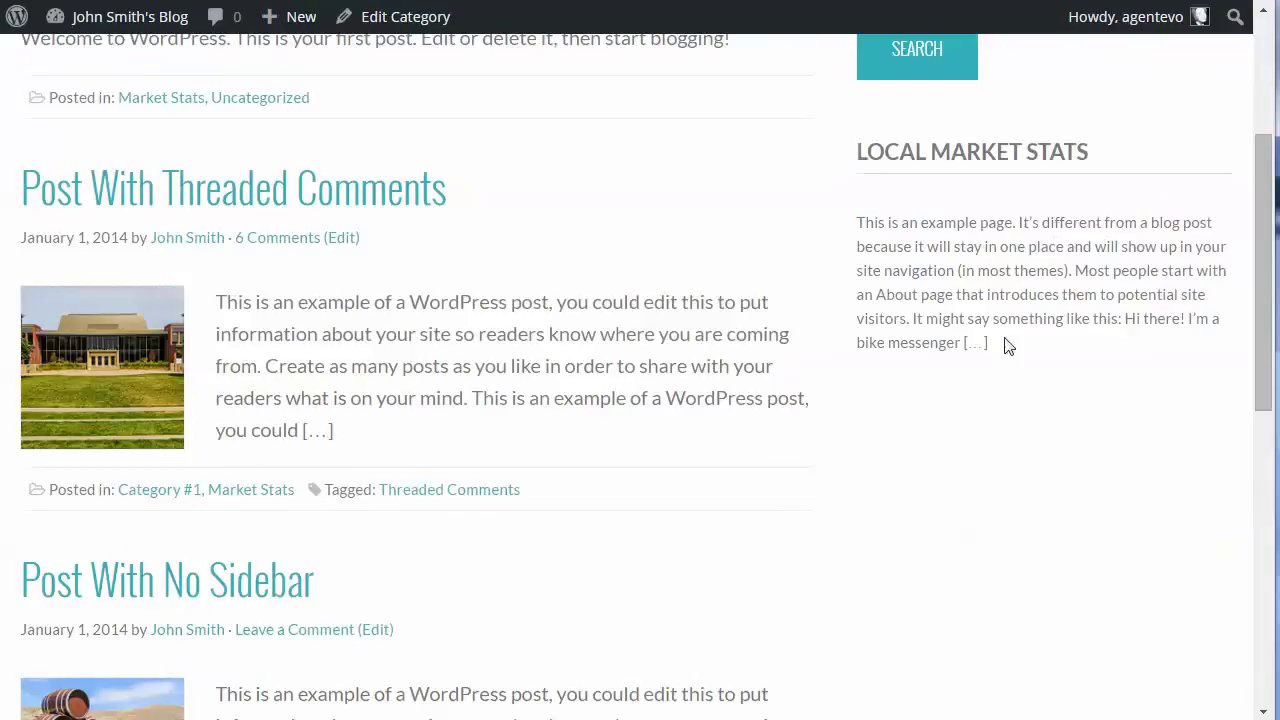
scroll(1050, 244, up, 2)
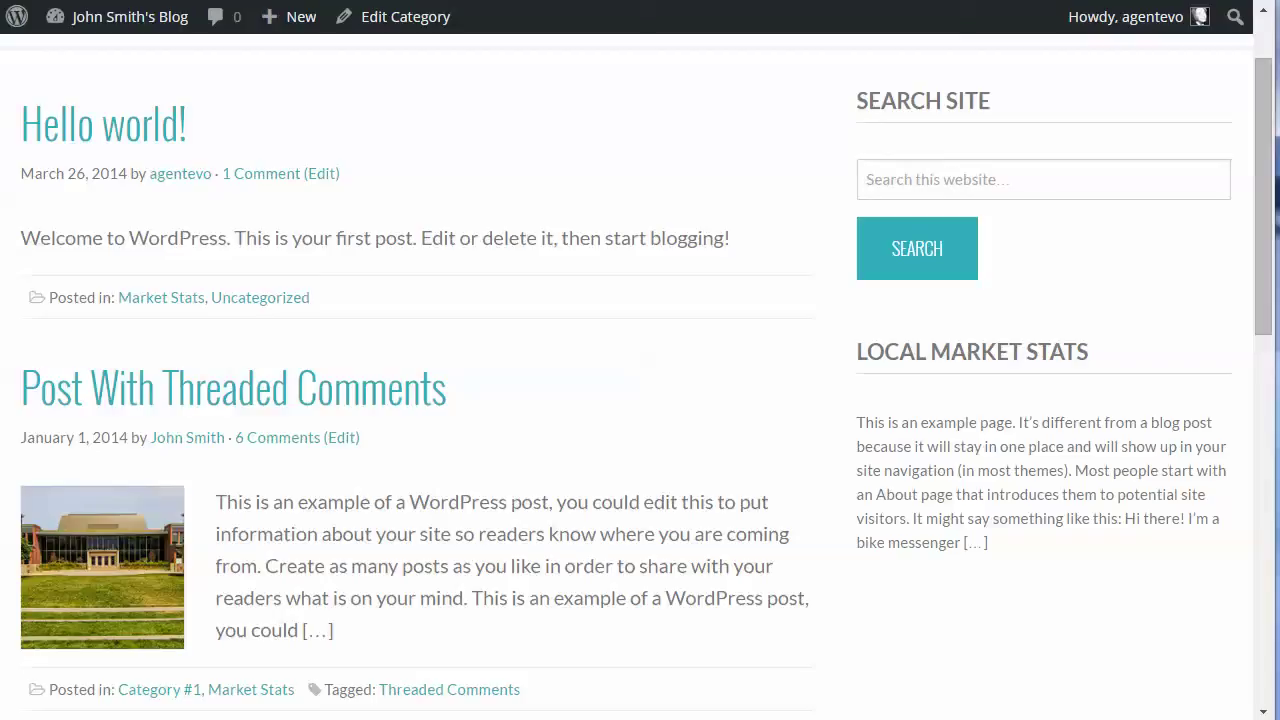
Go to webinar3.ae-labs.com/listings and examine the listings archive down to its footer widgets.
text(tings)
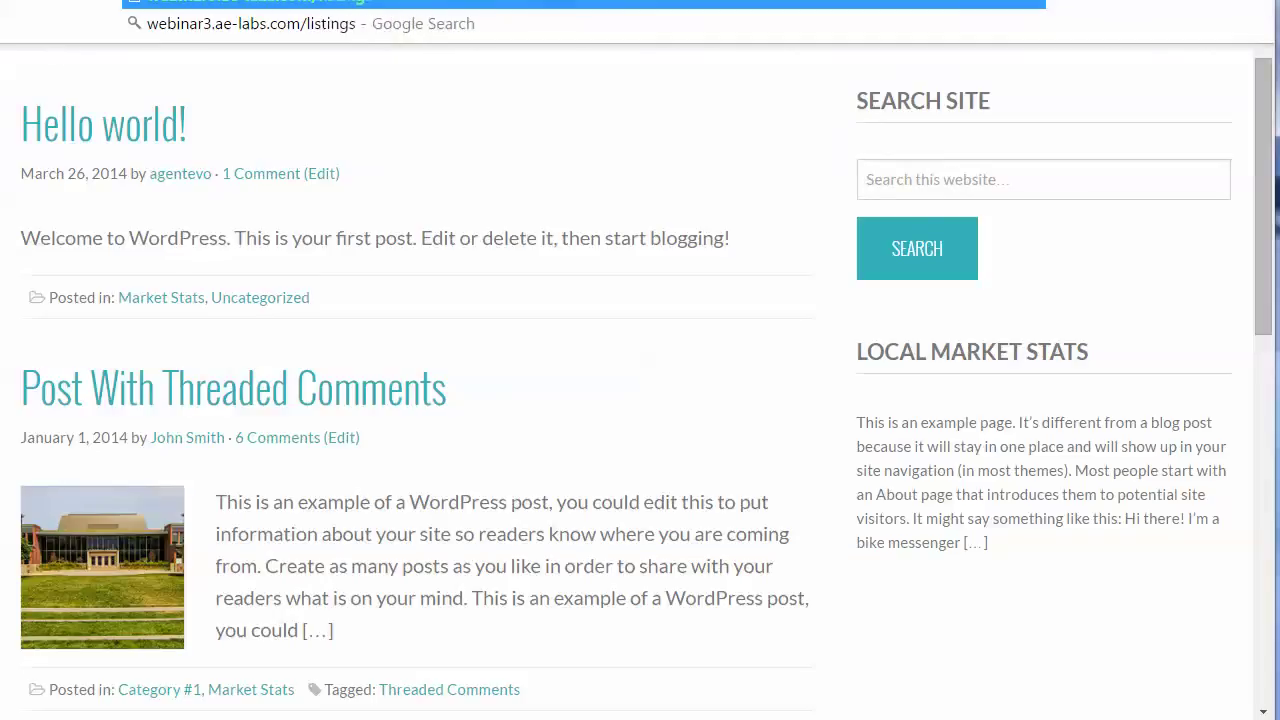
key(Escape)
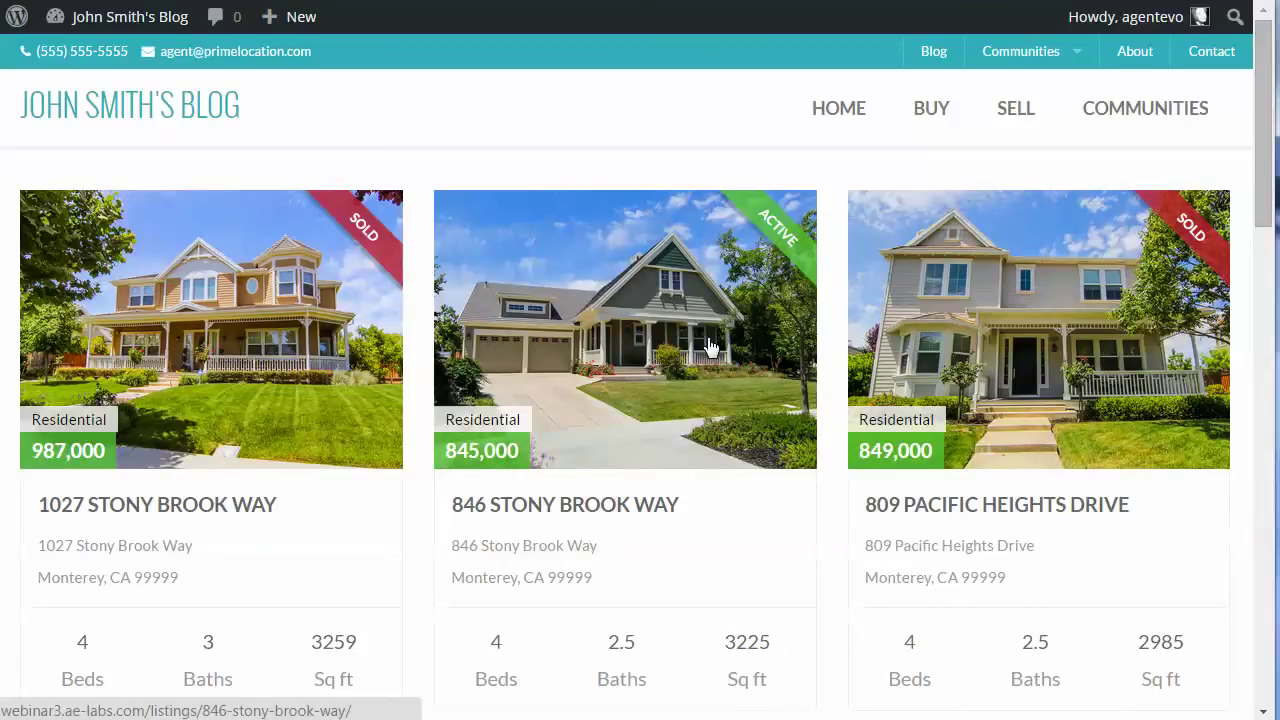
scroll(708, 345, down, 15)
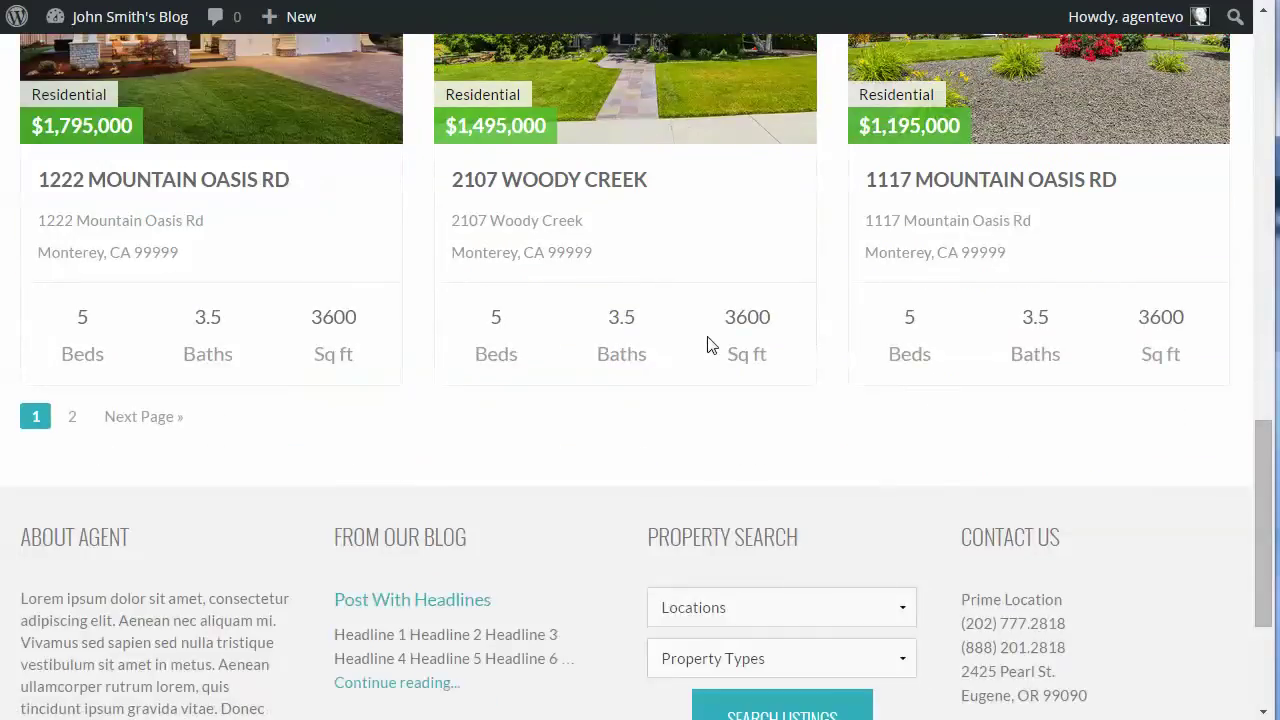
scroll(707, 345, up, 7)
scroll(707, 345, down, 7)
scroll(707, 345, down, 2)
scroll(707, 345, up, 20)
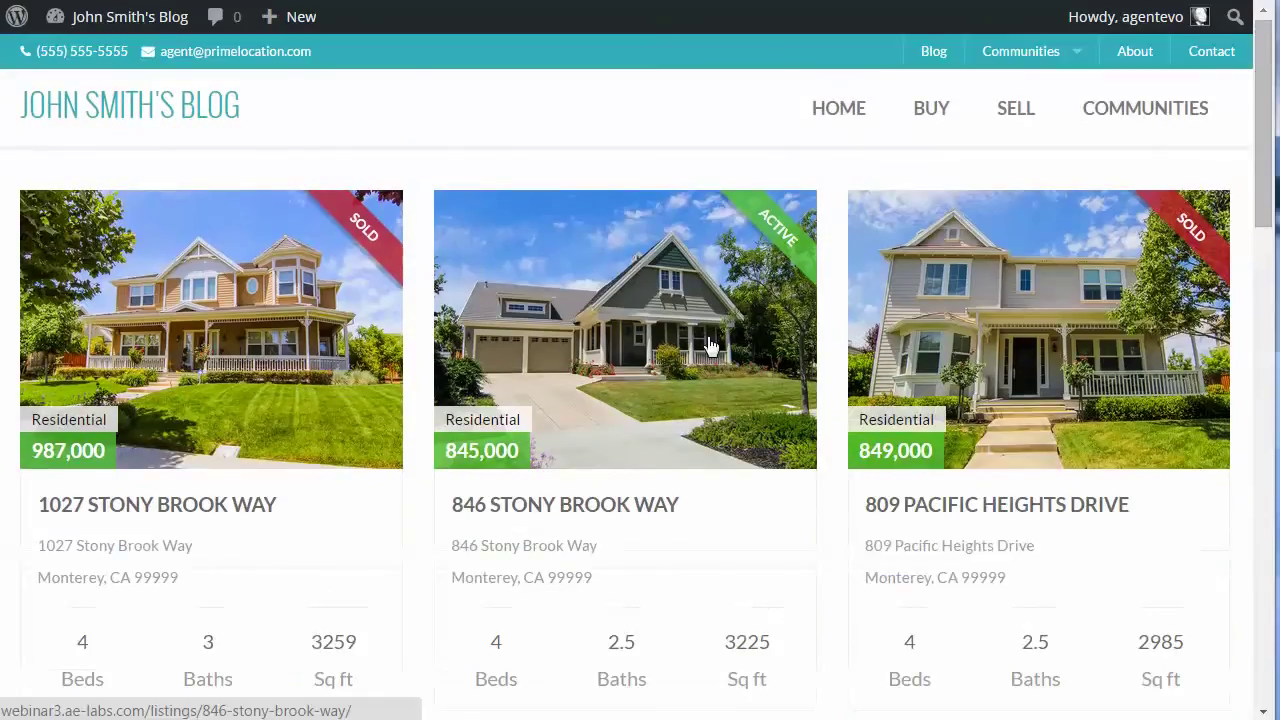
scroll(1150, 440, down, 15)
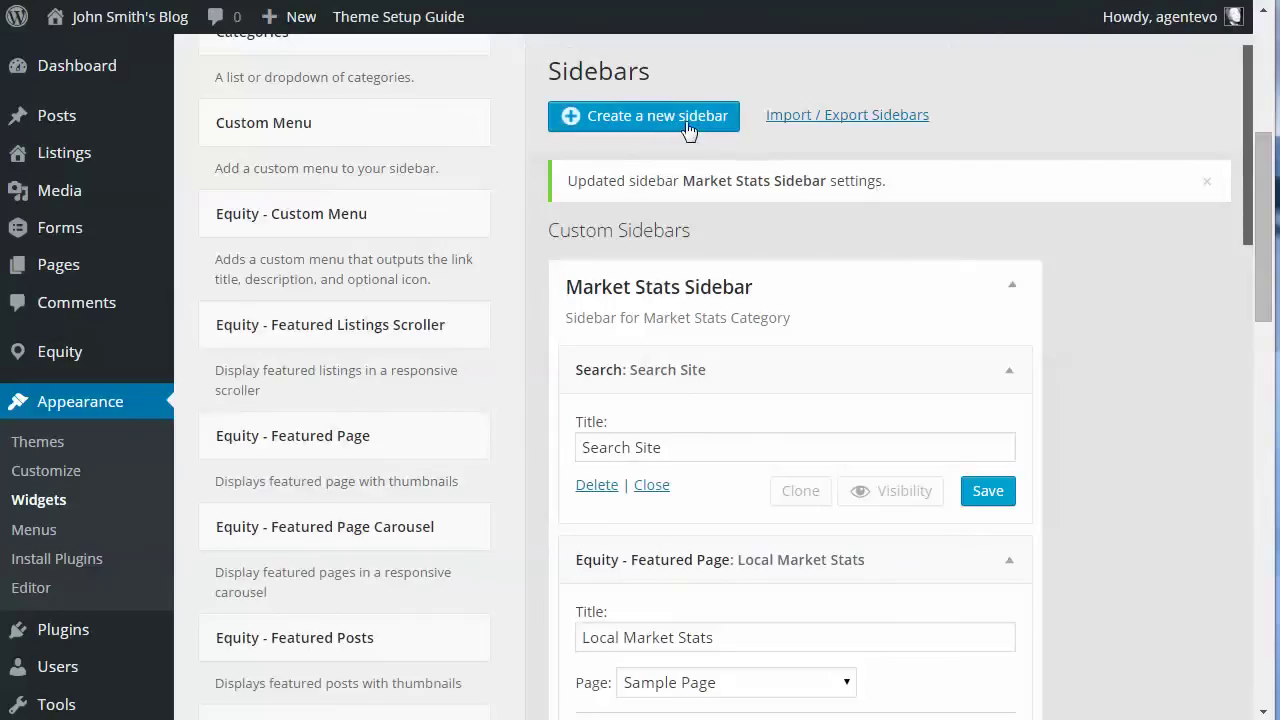
Create a custom sidebar named "Listings Footer" with the description "Footer for WP-Listings Archive".
click(681, 121)
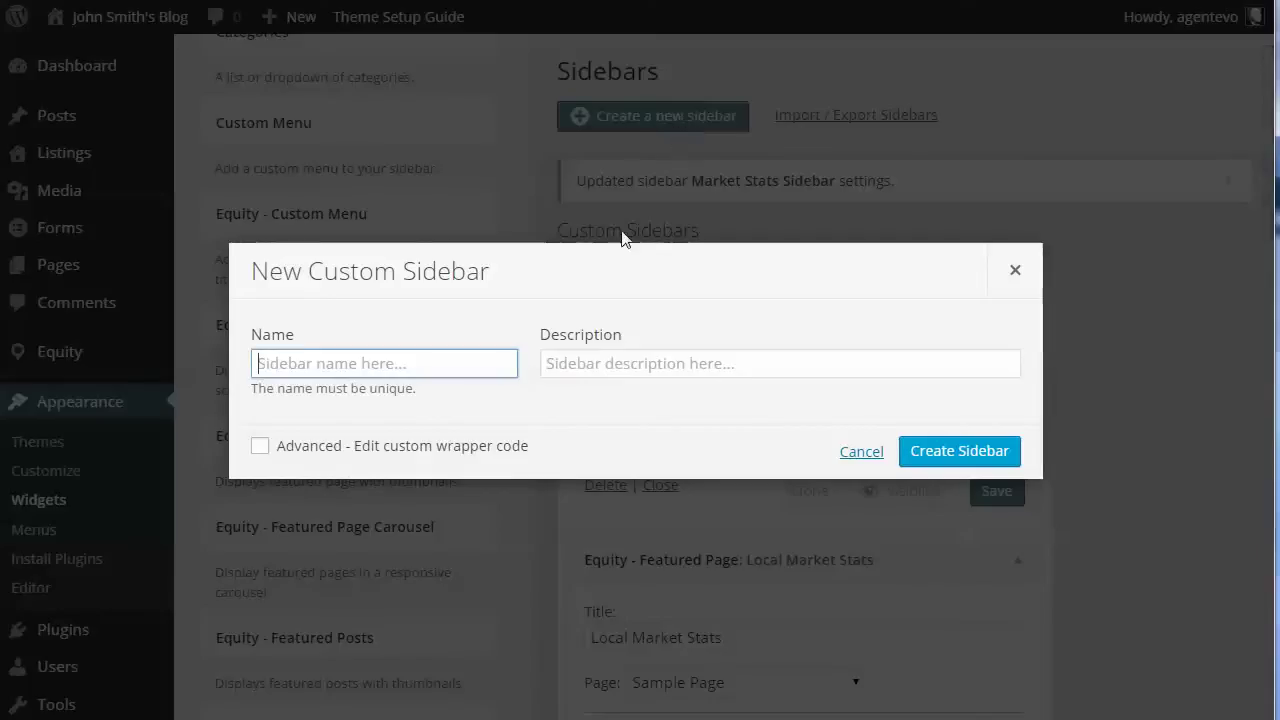
text(L)
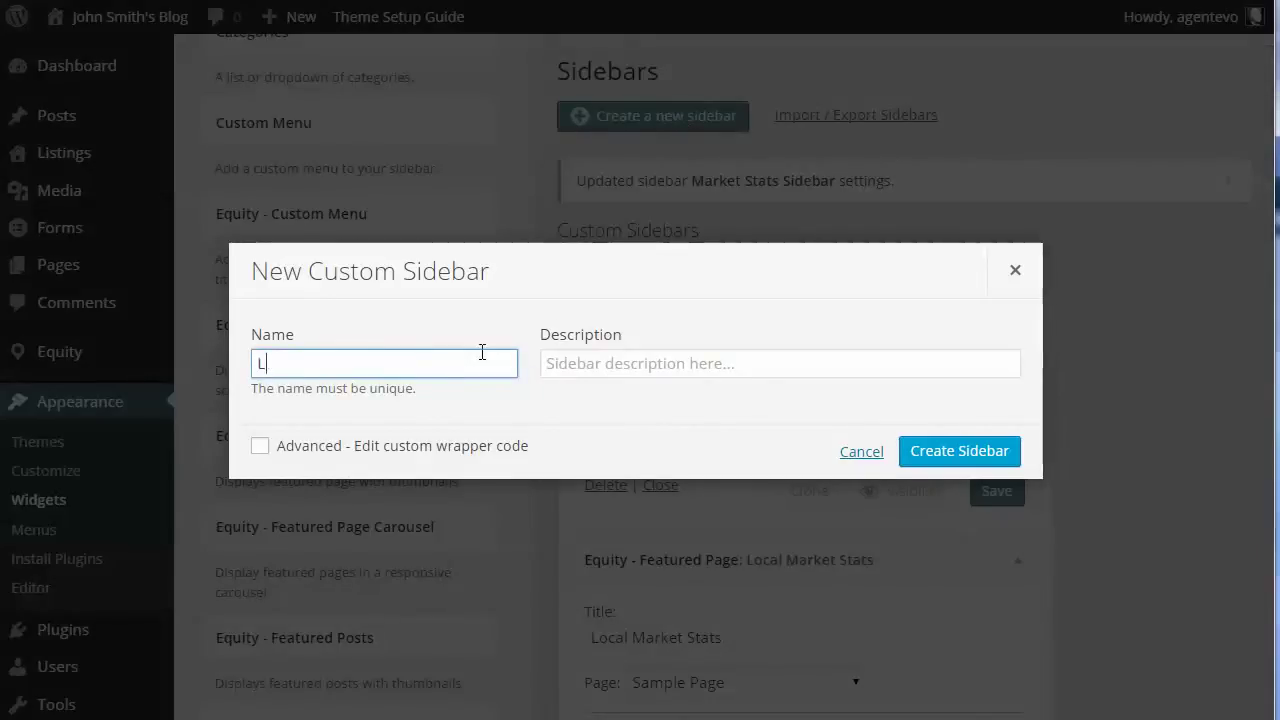
text(istings Footer)
click(566, 365)
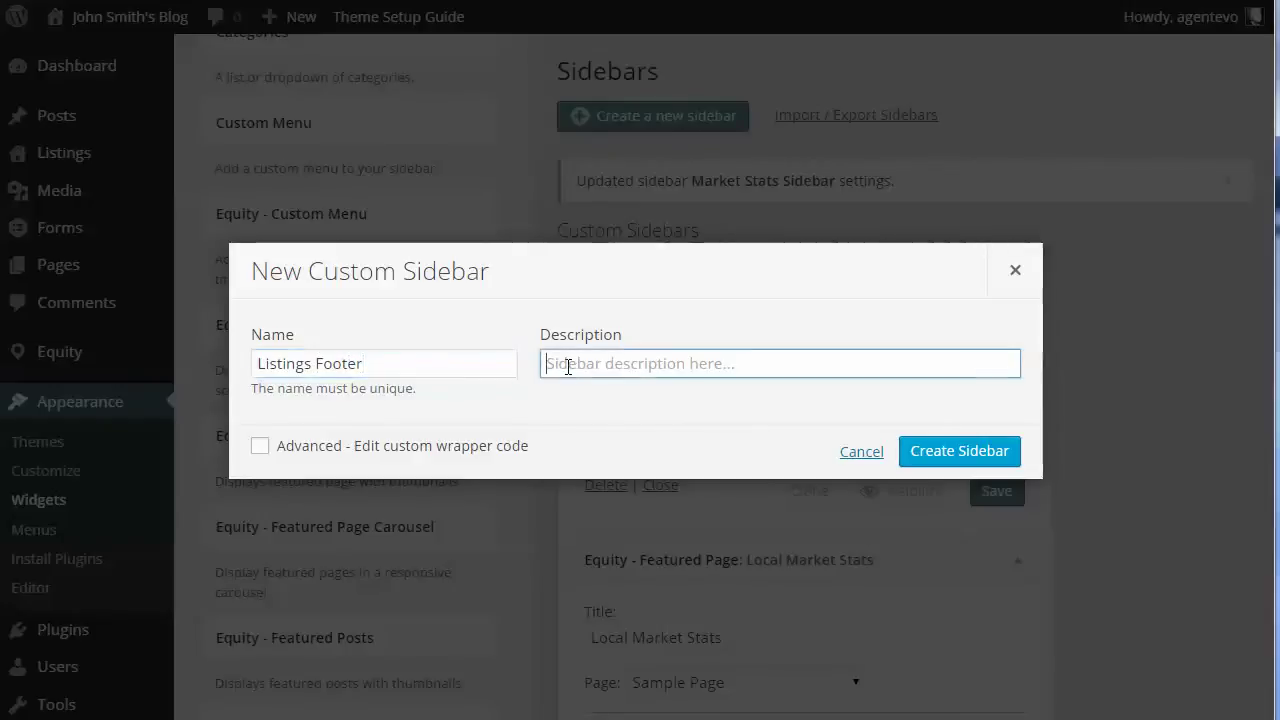
text(Foot)
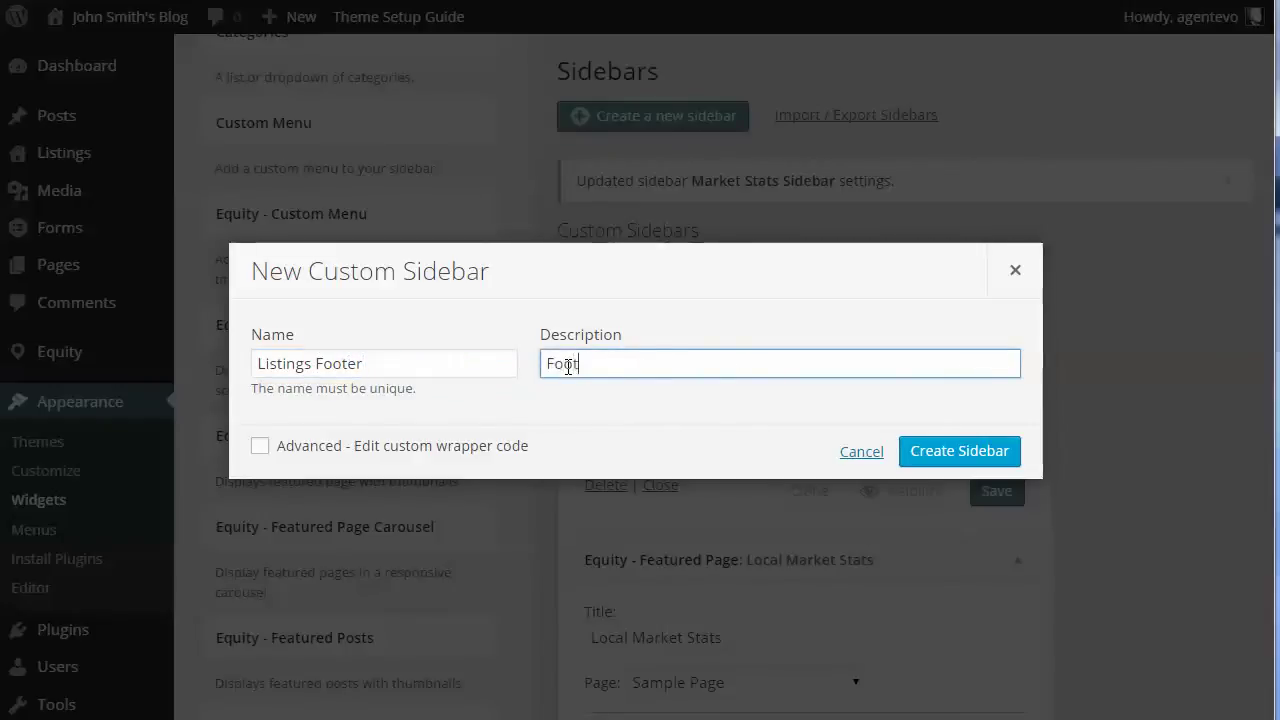
text(er for WP-Listings Archive)
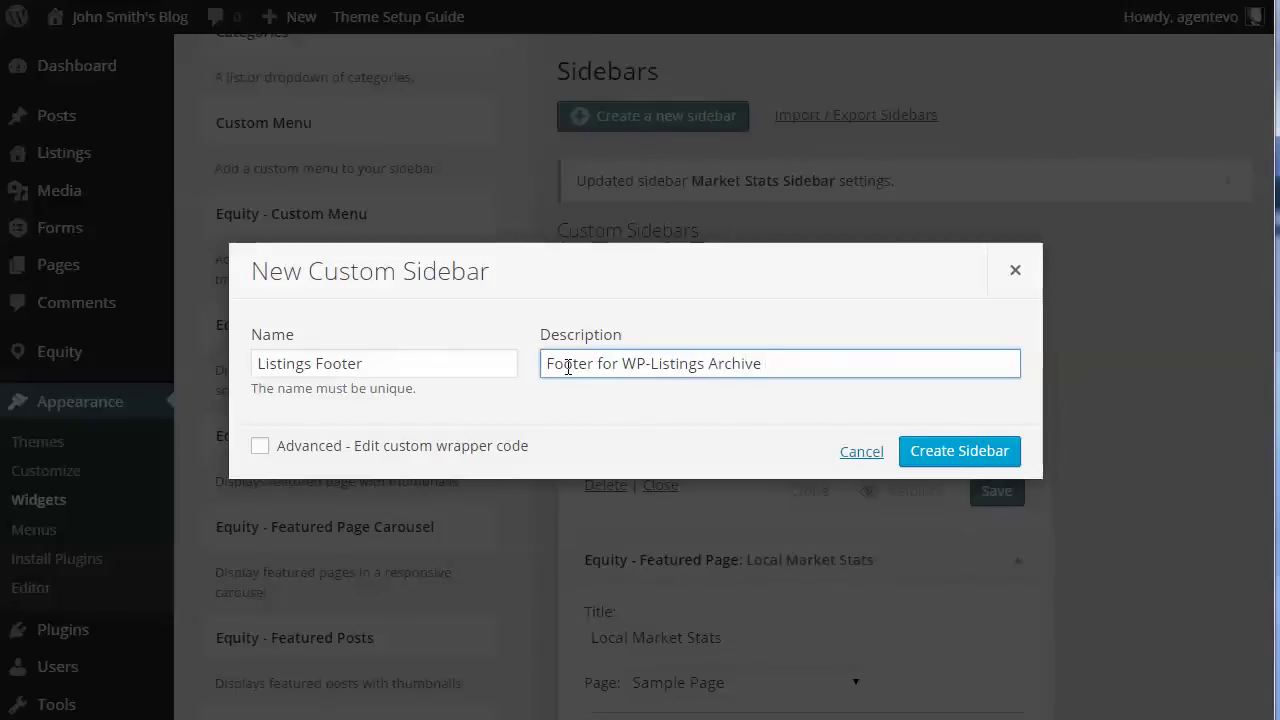
click(952, 448)
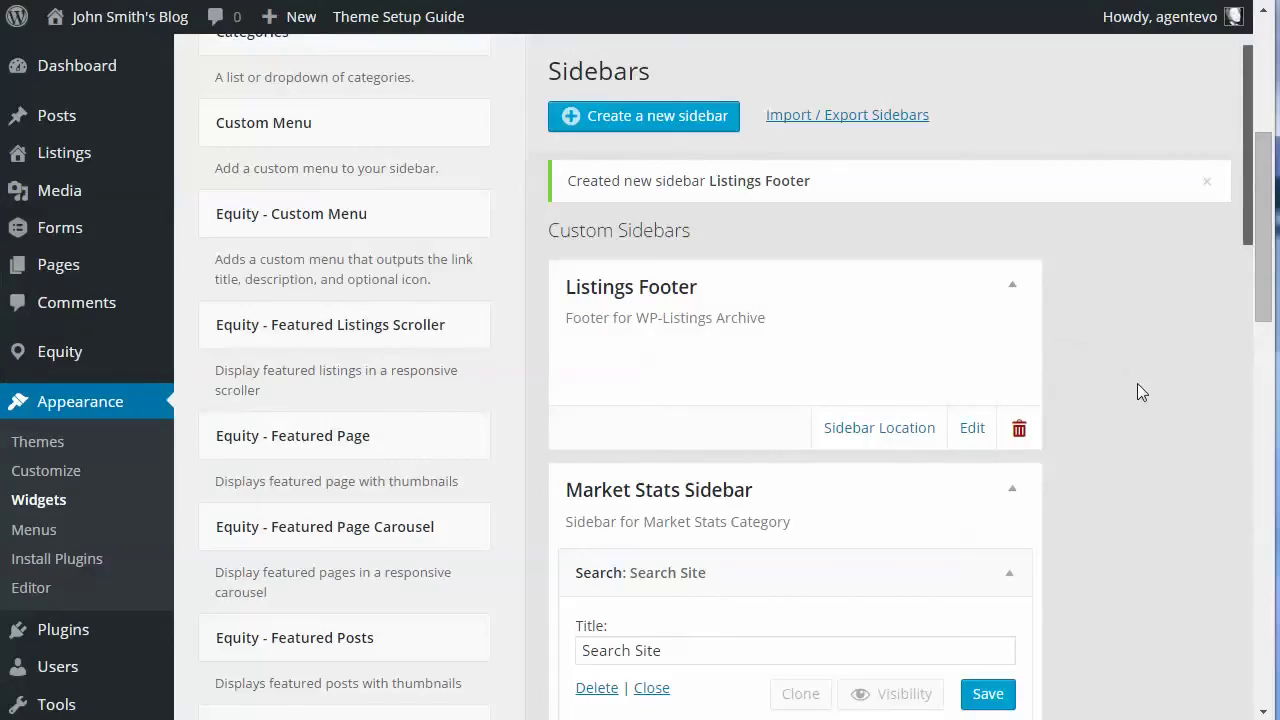
Set the Listings Footer's location to replace Footer 2 on the Listing Archives archive type, and save the changes.
click(897, 431)
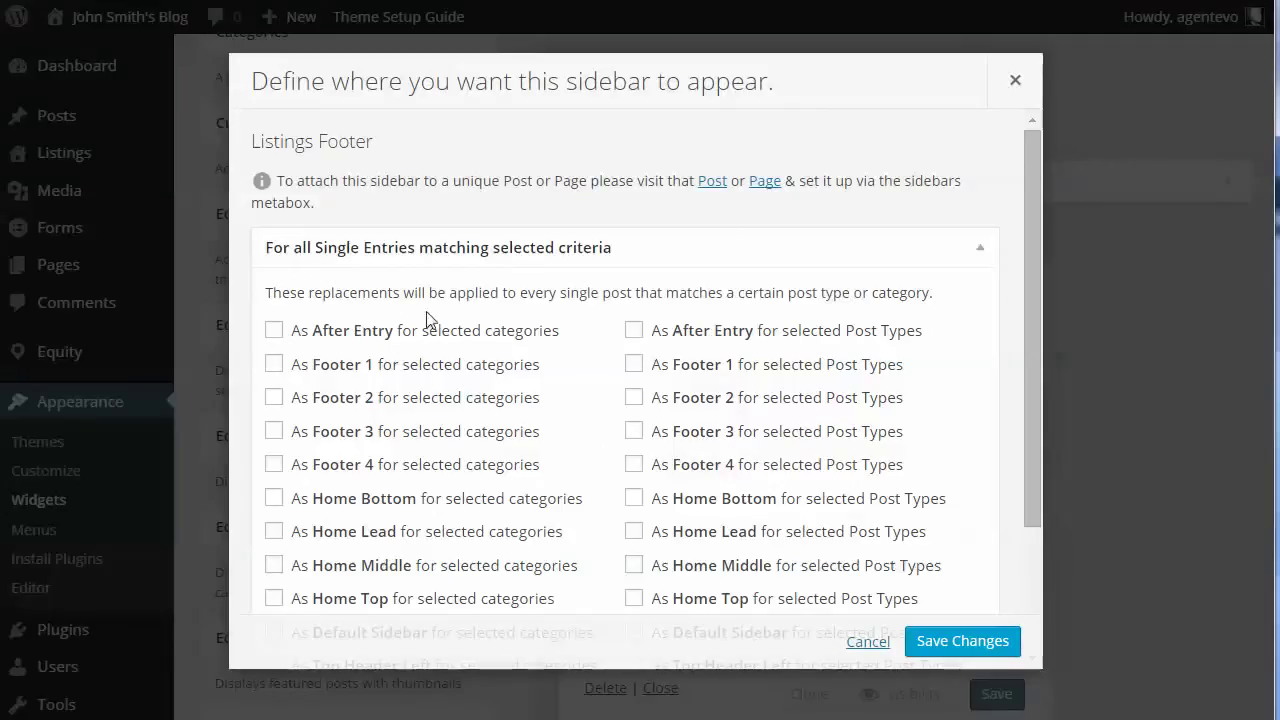
scroll(995, 500, down, 2)
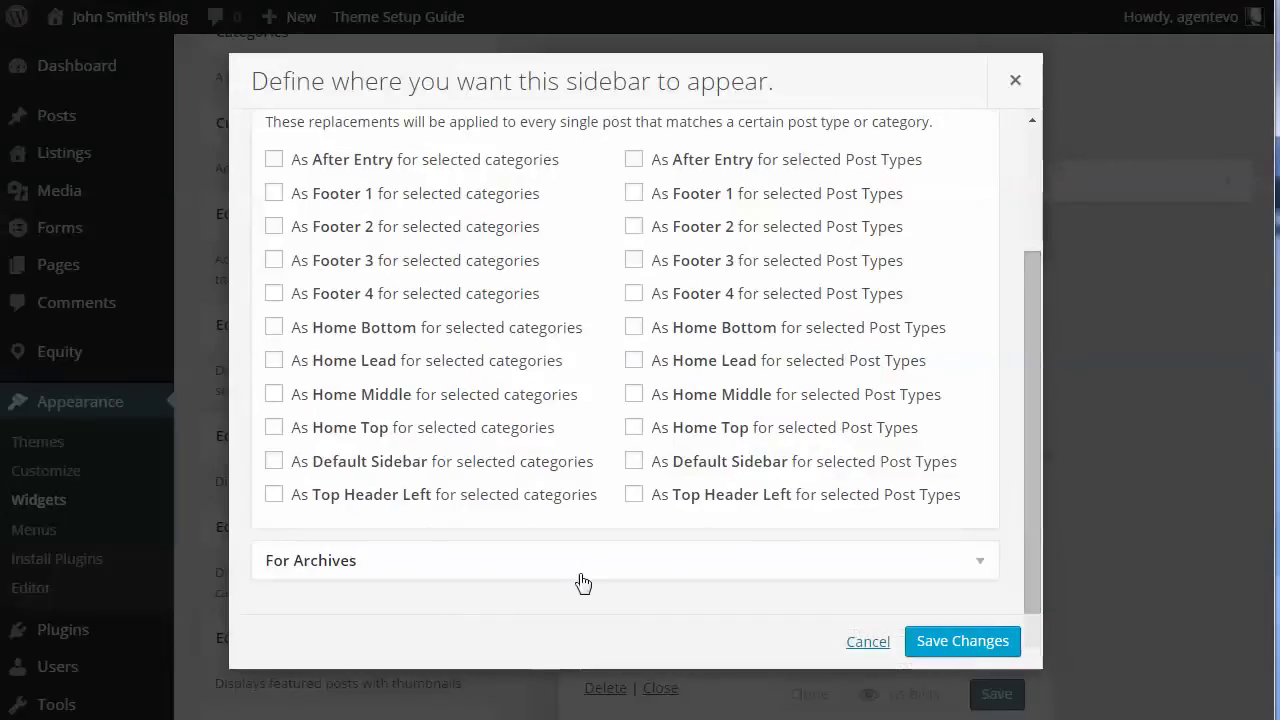
click(636, 561)
scroll(726, 530, down, 3)
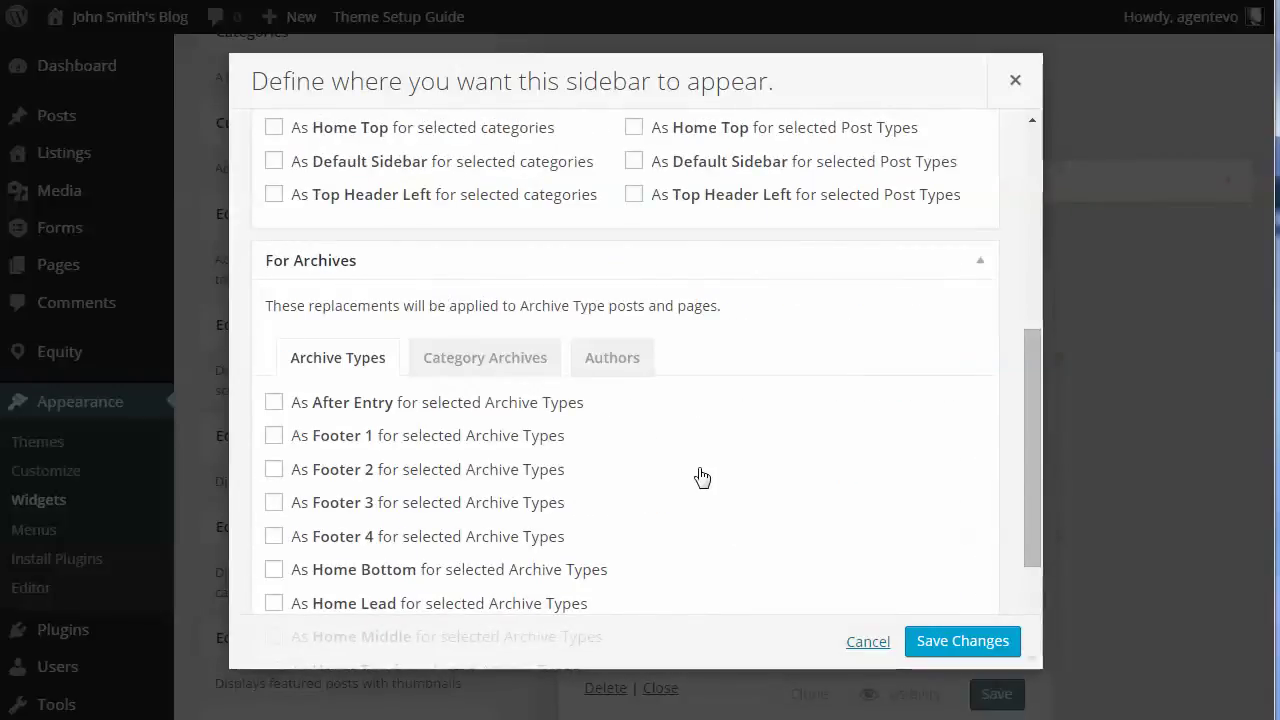
scroll(702, 477, down, 2)
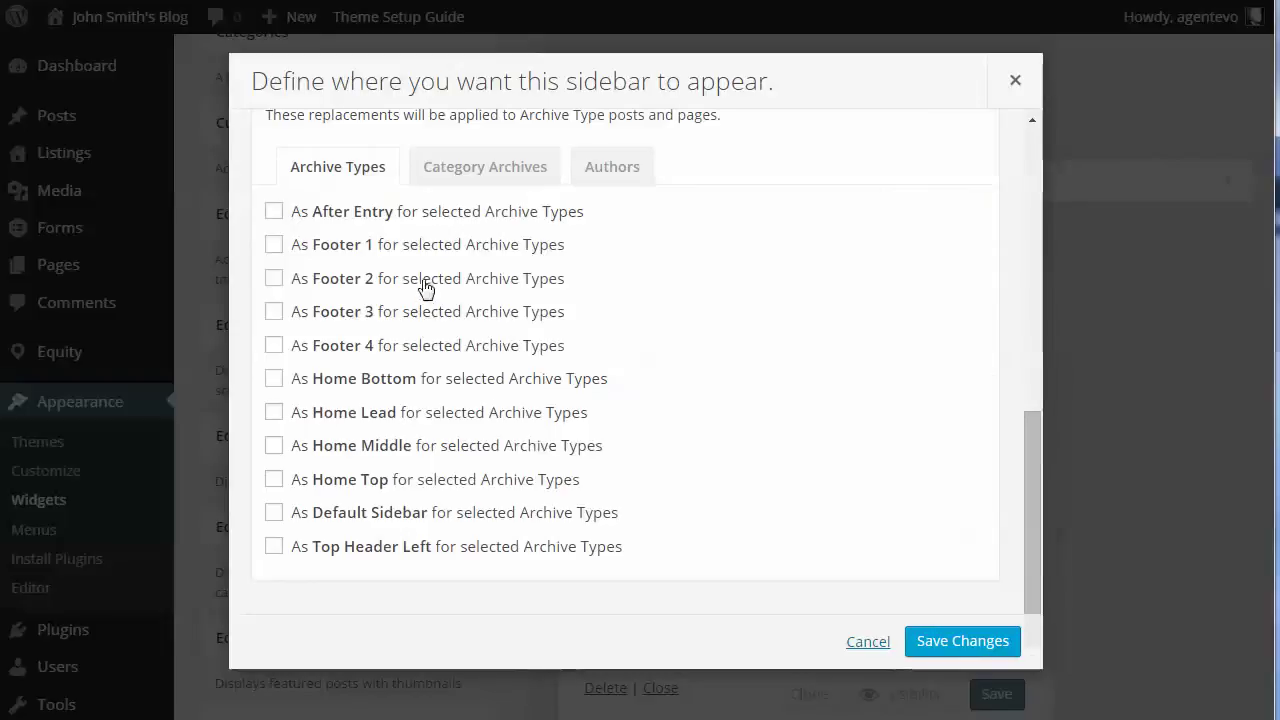
click(274, 279)
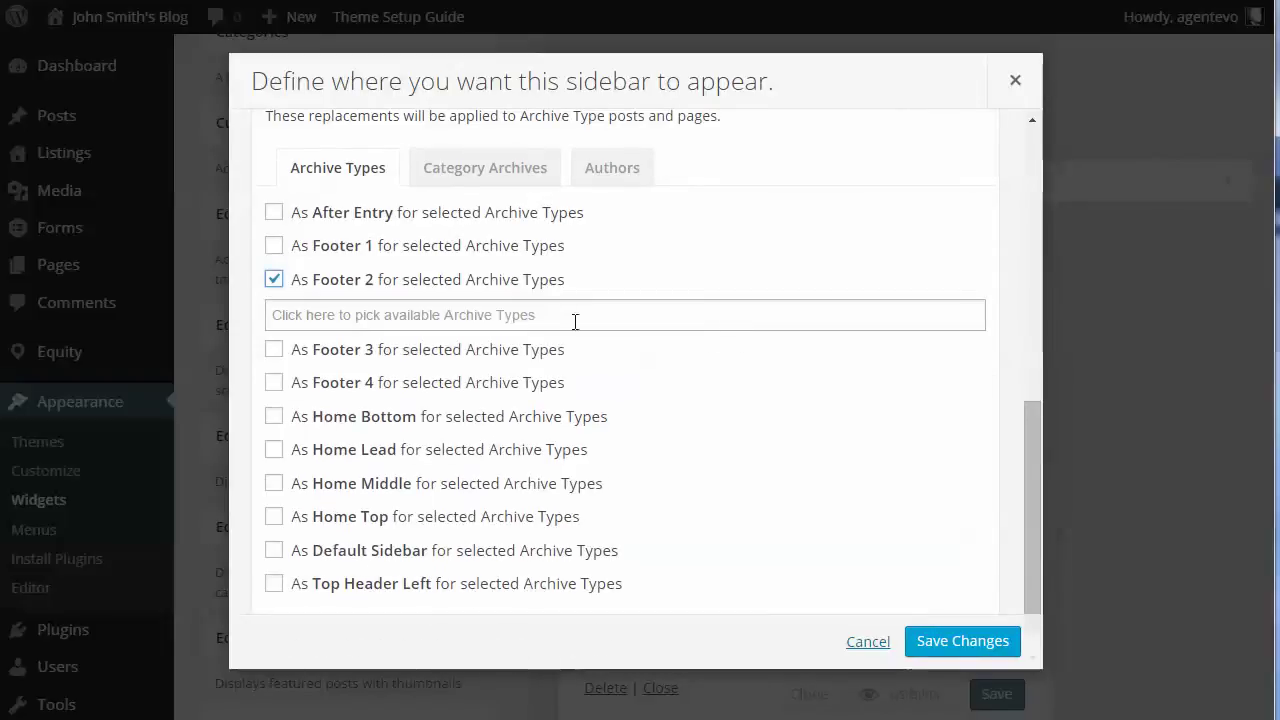
click(489, 314)
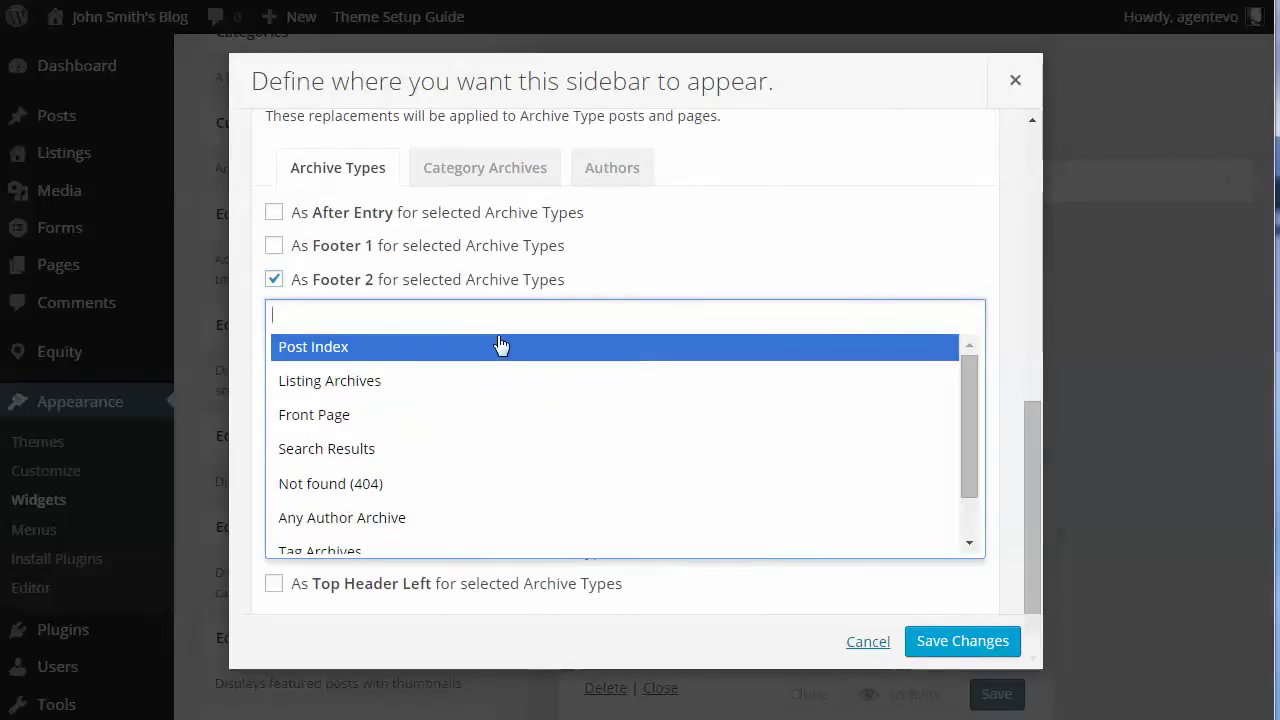
click(421, 397)
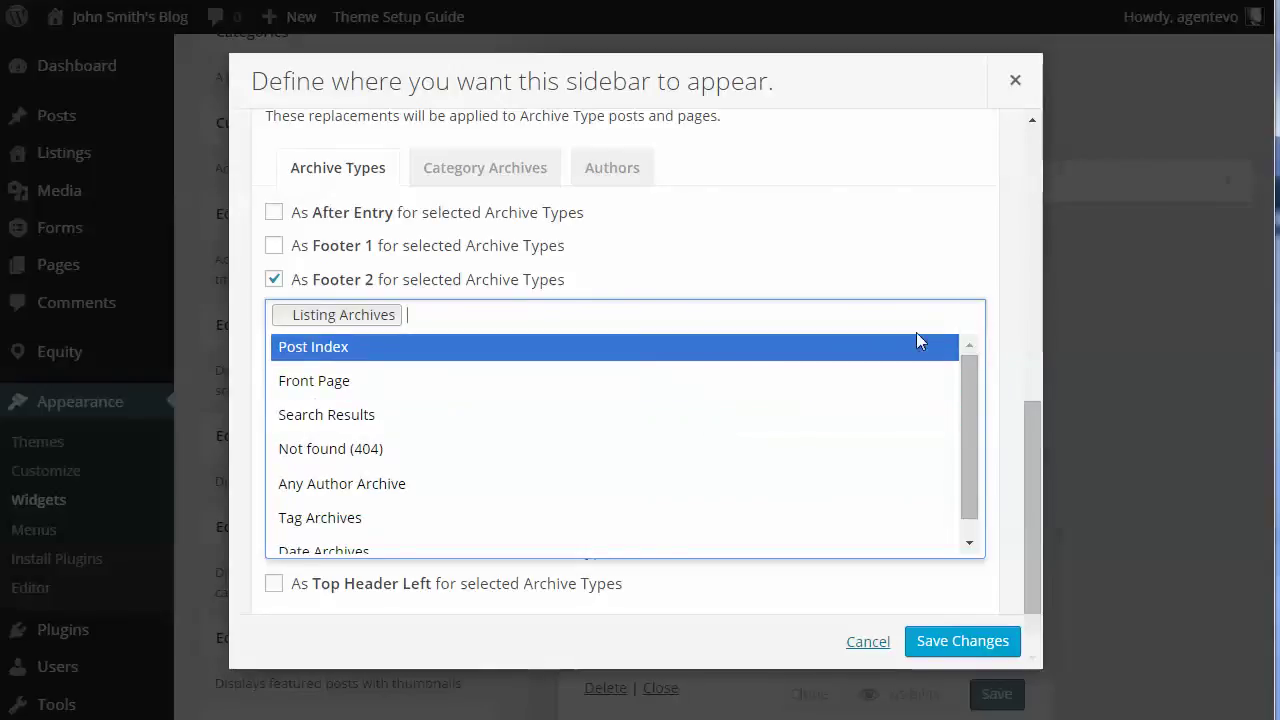
click(880, 586)
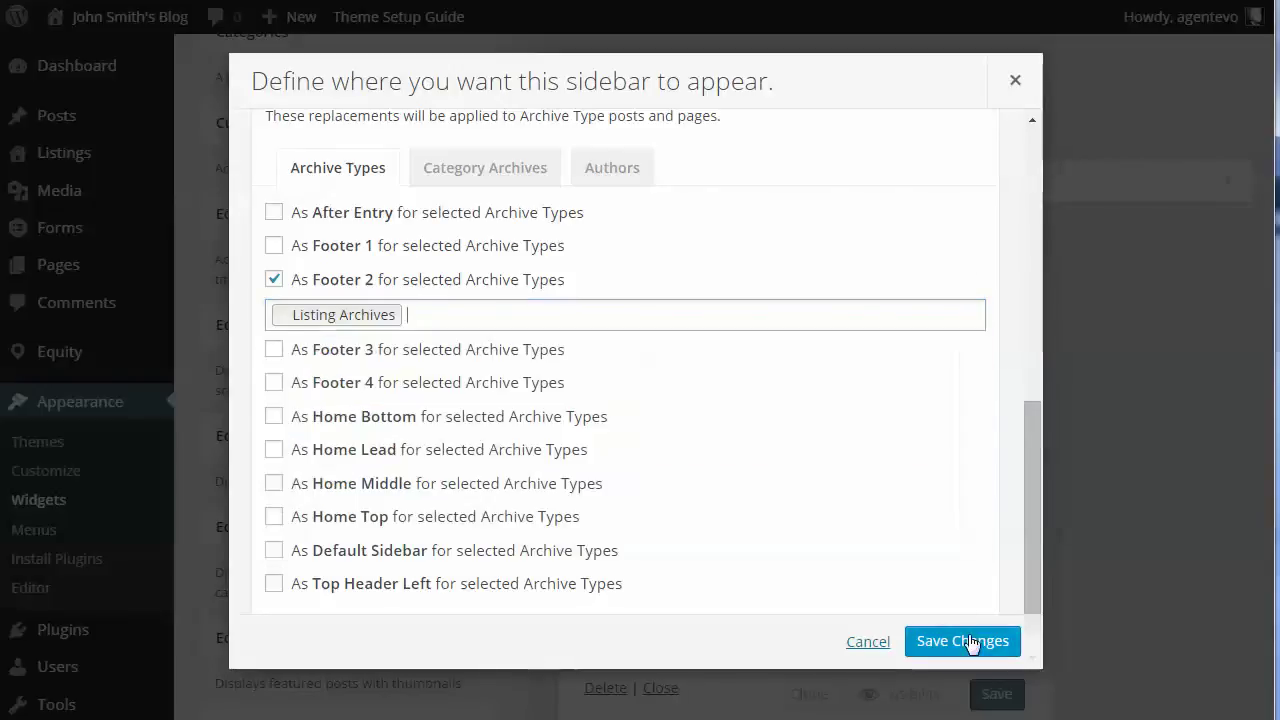
click(941, 641)
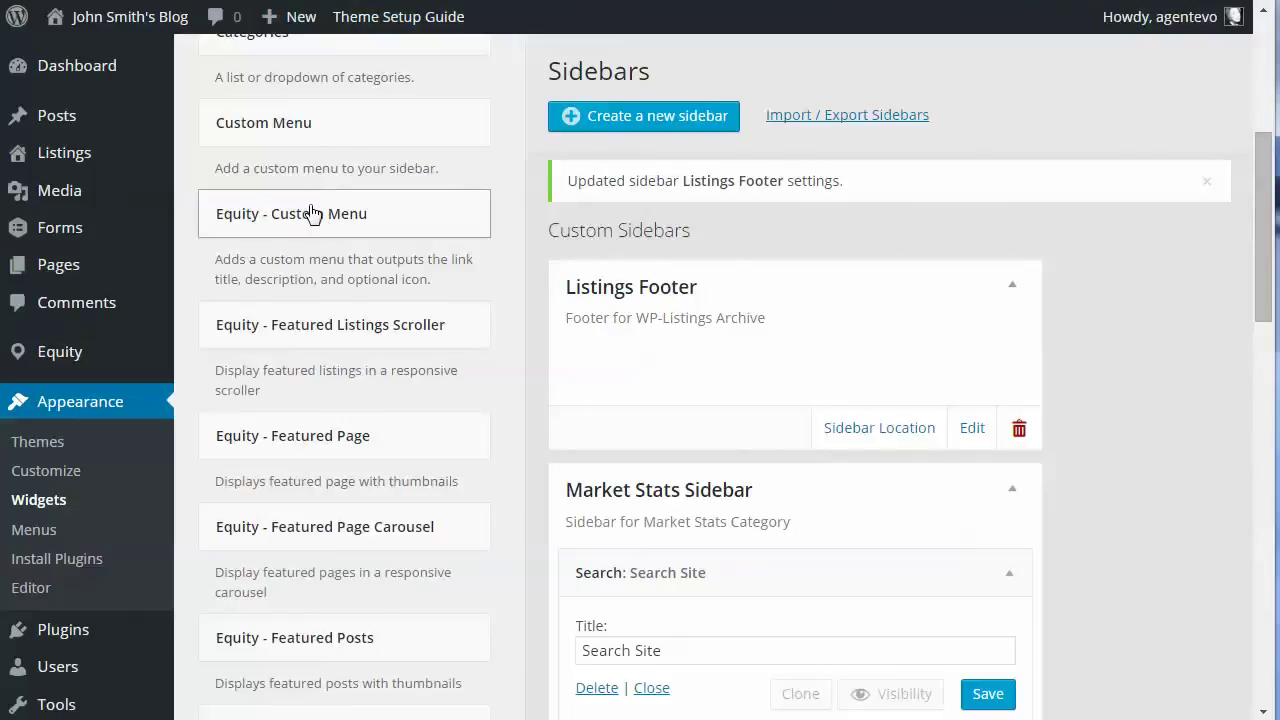
Add an Equity - Custom Menu widget titled "Search Tools" with the IDX Search Links menu to the Listings Footer, and save it.
drag(313, 213, 699, 364)
click(628, 445)
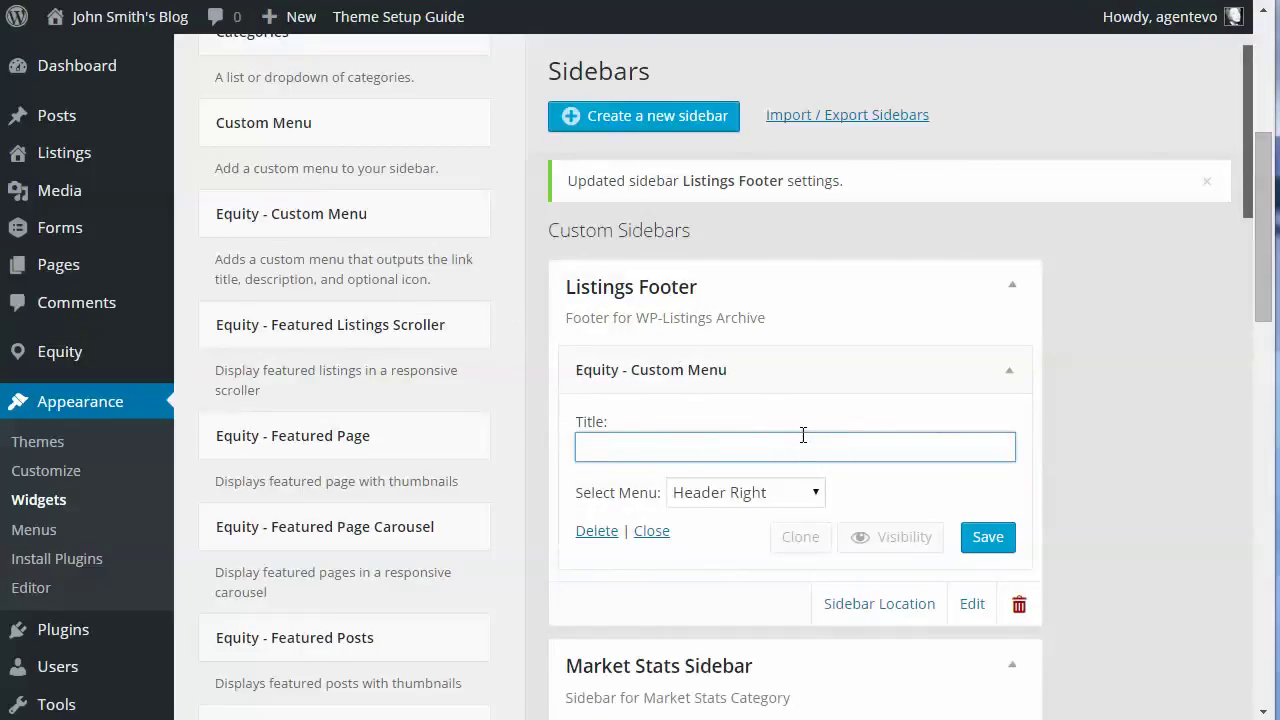
text(Search Tools)
click(733, 494)
click(686, 539)
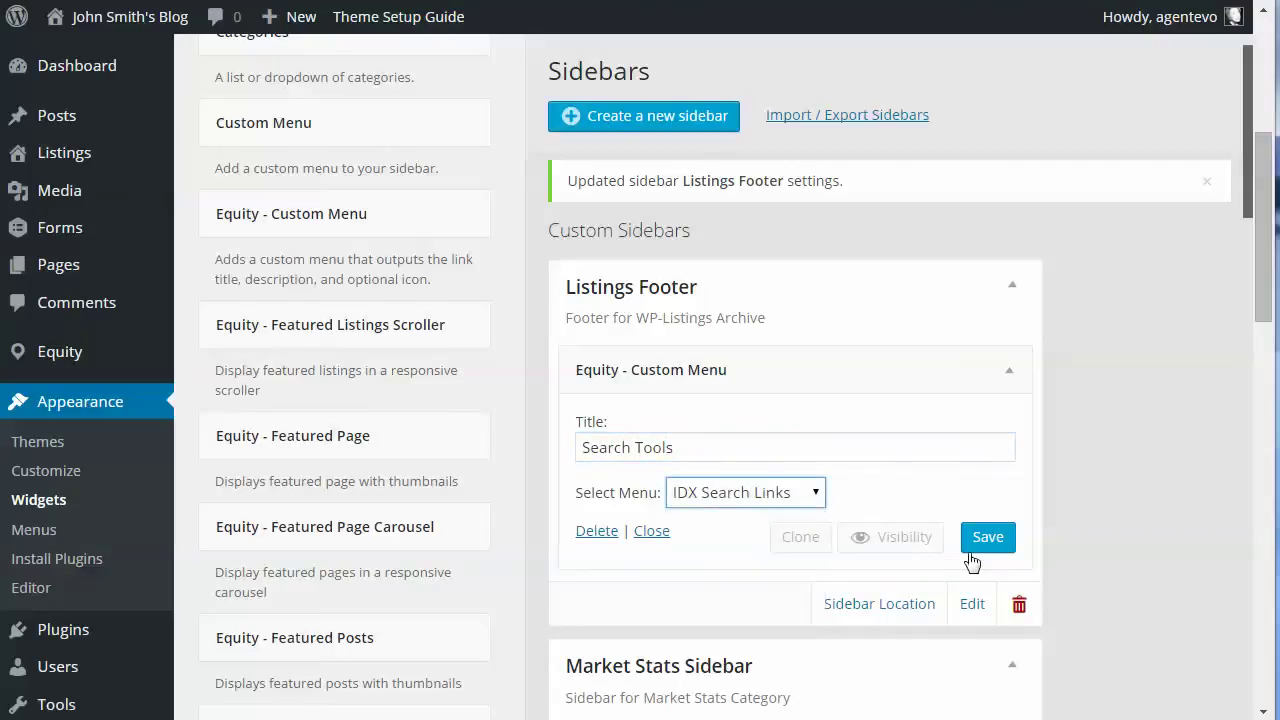
click(987, 540)
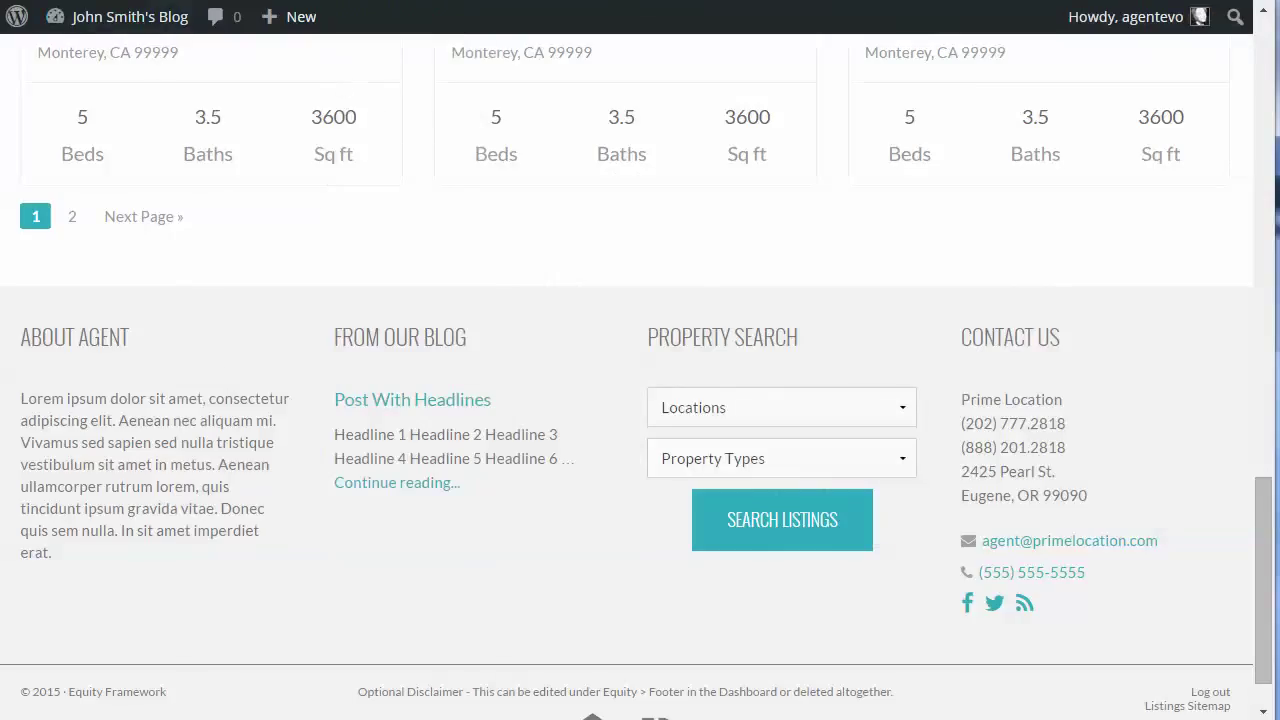
Reload the listings archive to check its footer's second column, and open the Blog page to compare its footer.
key(F5)
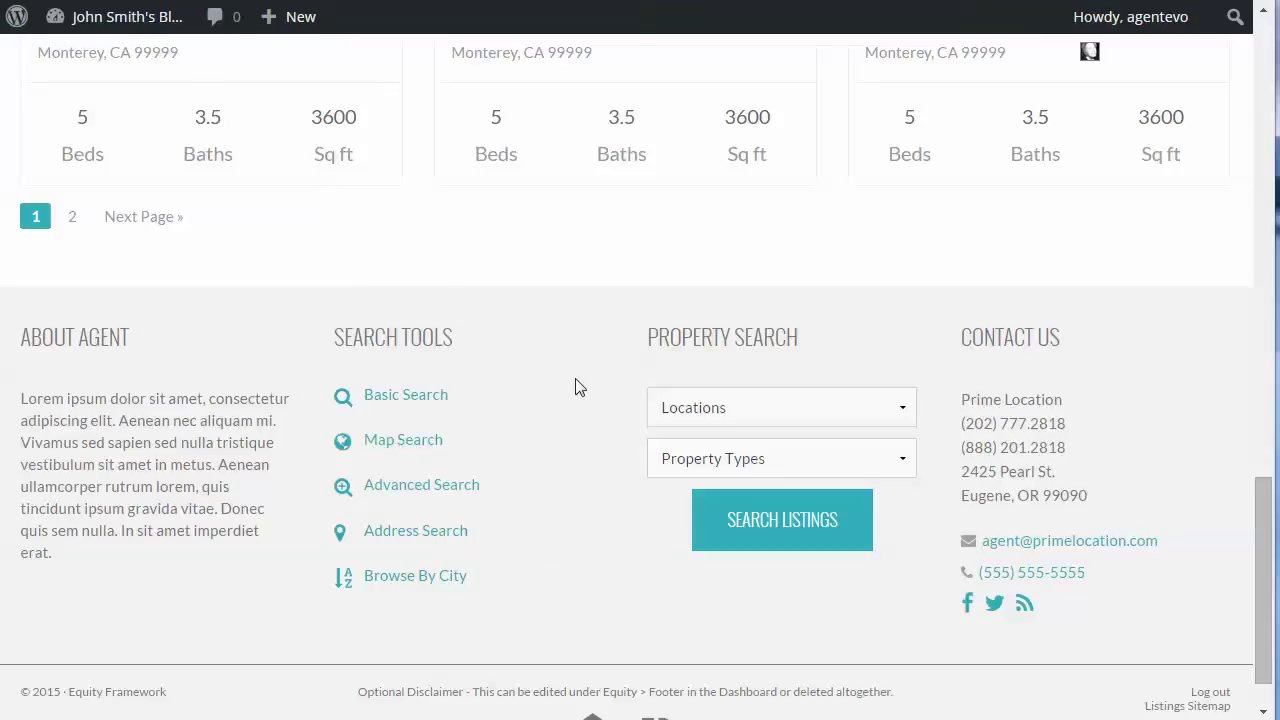
scroll(585, 385, up, 15)
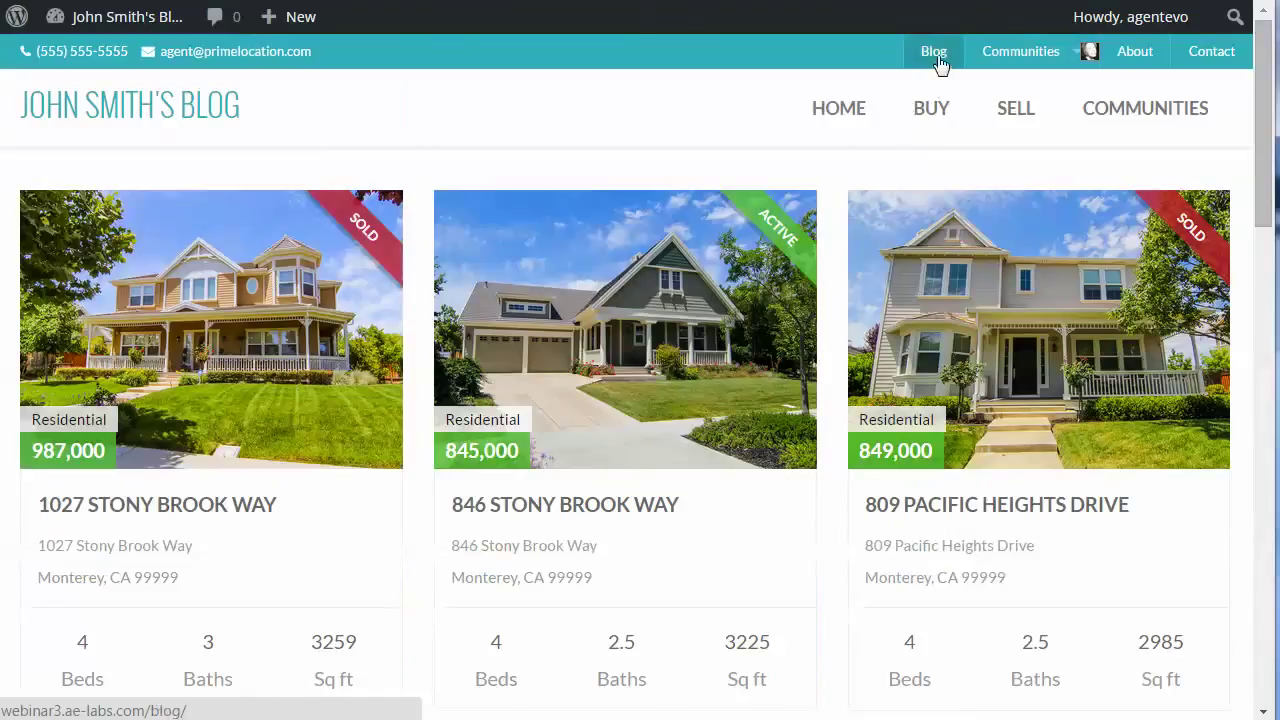
click(928, 52)
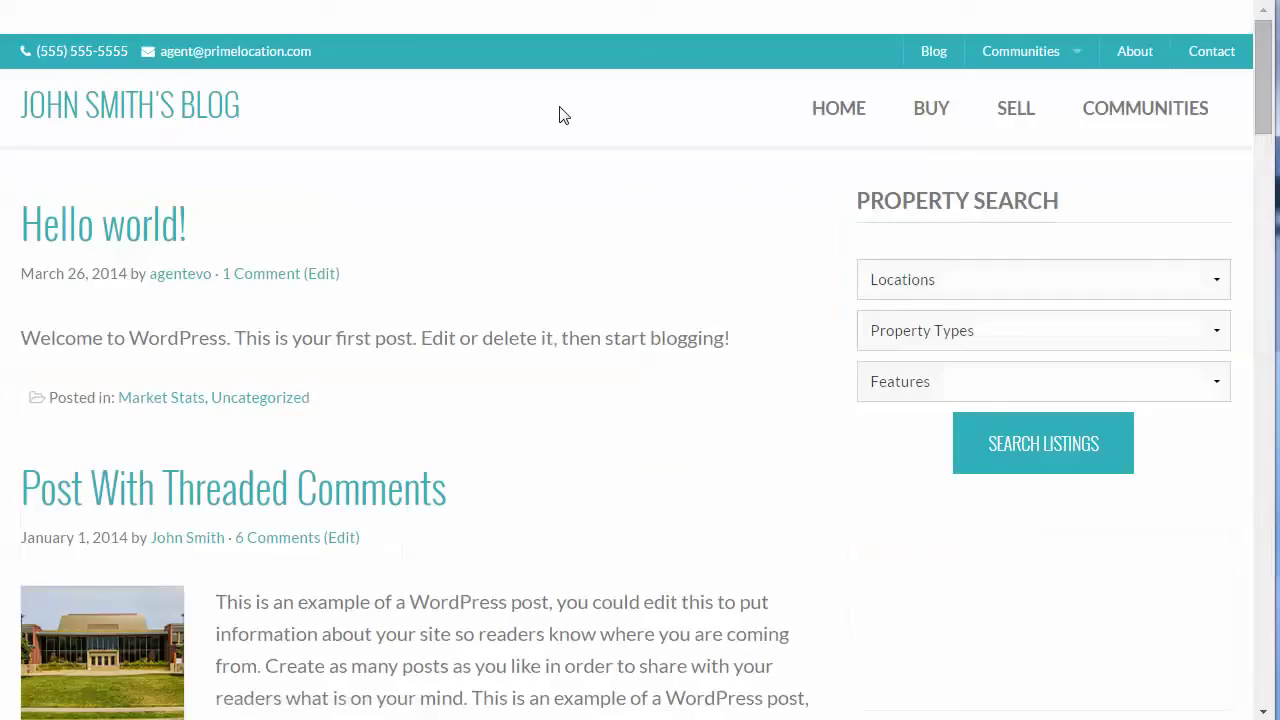
scroll(706, 483, down, 7)
scroll(711, 480, down, 15)
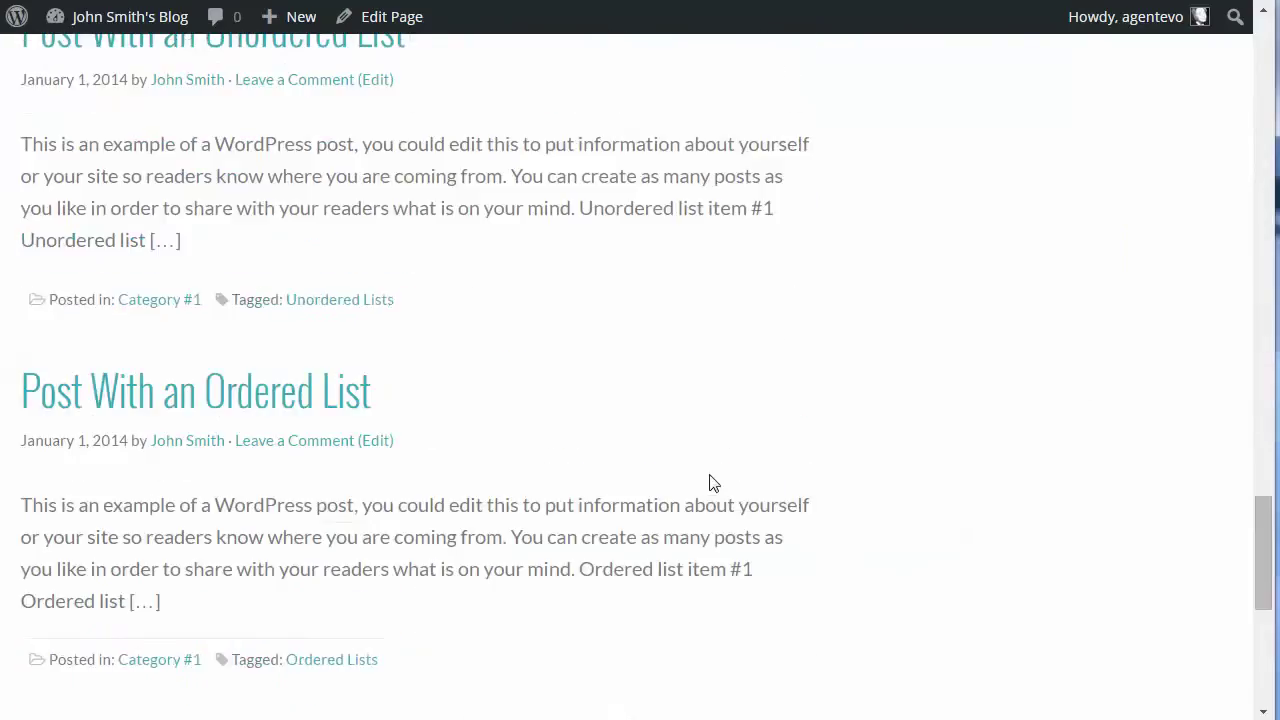